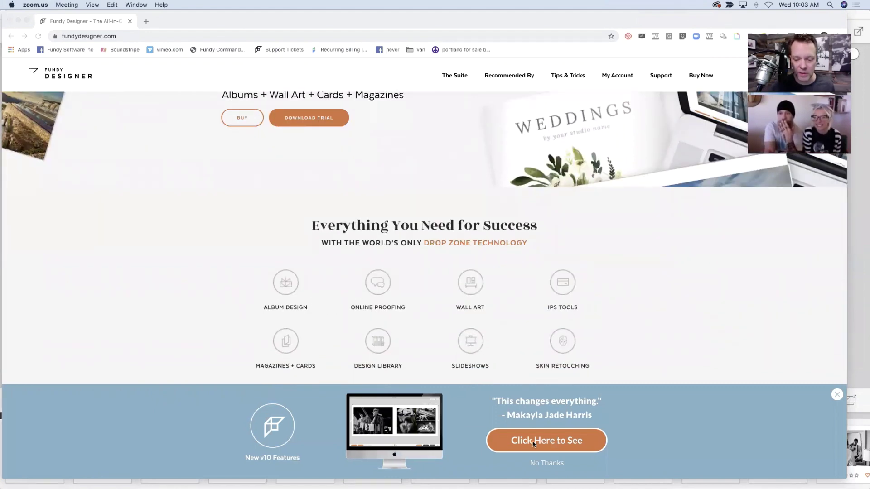
# Open the page about the new v10 features and read its Drop Zones 3.0 and Custom Image Order sections.
pyautogui.click(545, 442)
pyautogui.click(546, 442)
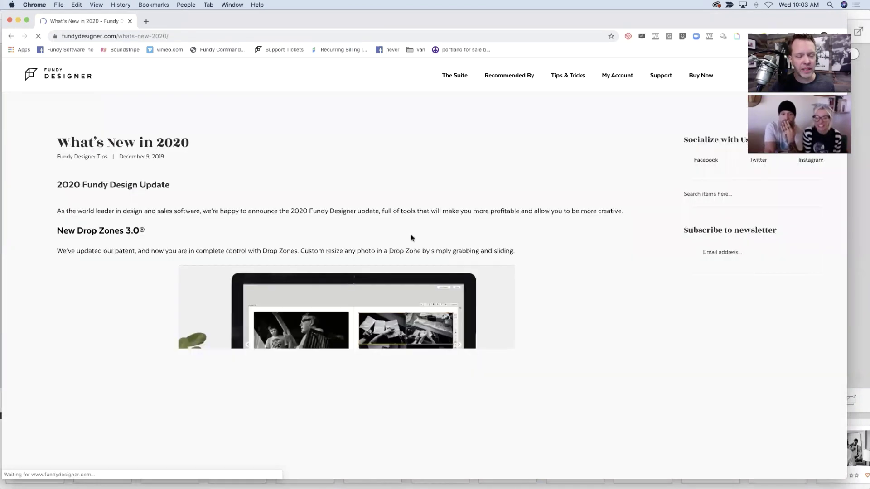
pyautogui.scroll(-3, 562, 245)
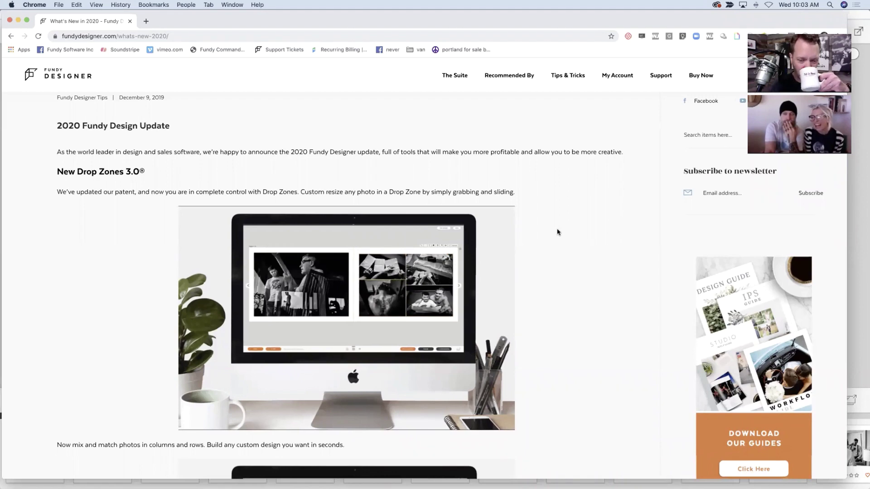
pyautogui.scroll(-5, 557, 232)
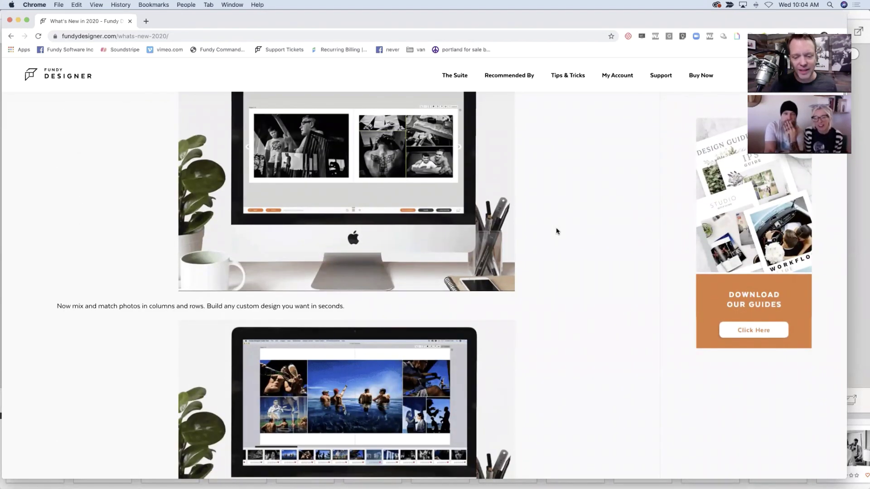
pyautogui.scroll(-5, 556, 232)
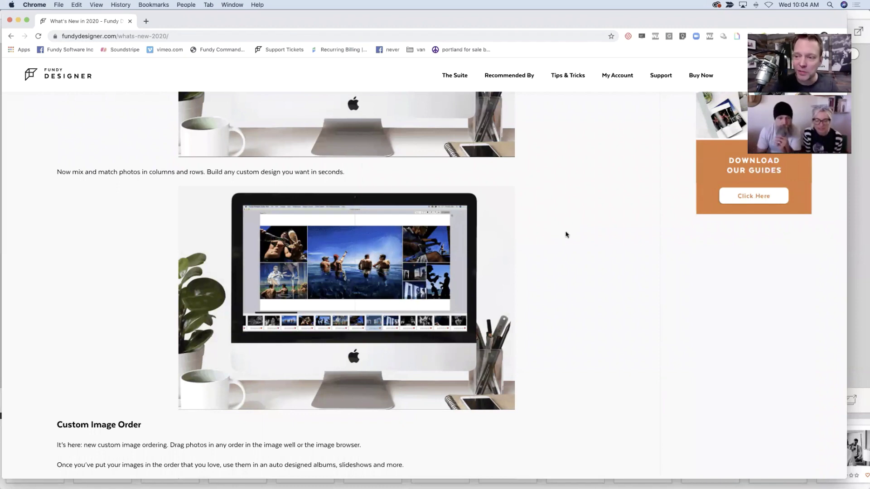
pyautogui.scroll(-2, 563, 232)
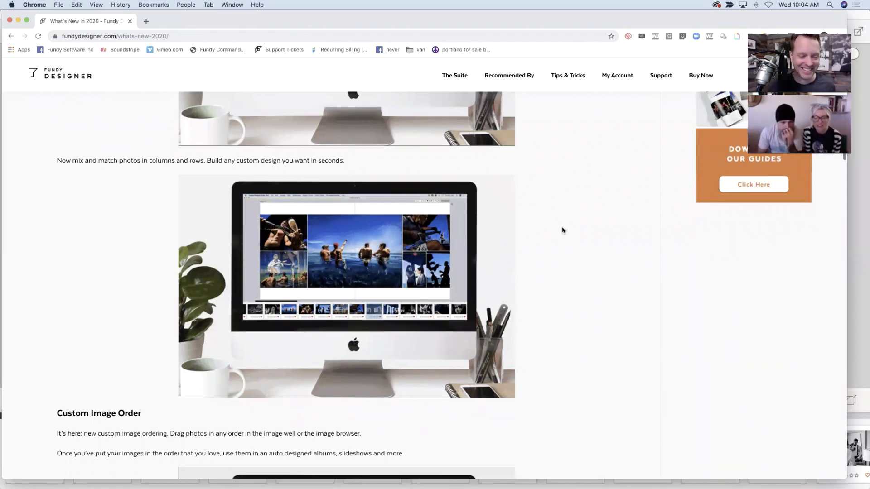
pyautogui.scroll(-6, 560, 230)
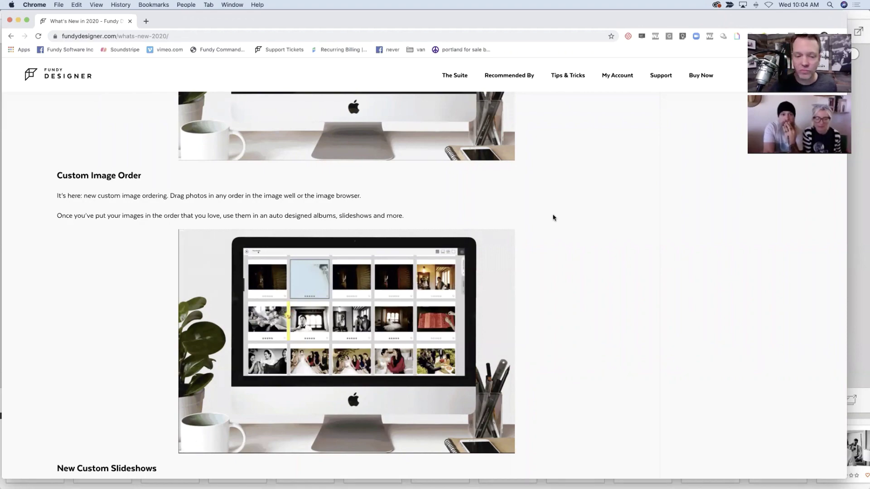
# Read the page's sections on New Custom Slideshows, New Theater Mode and Apply Partial Designs.
pyautogui.scroll(-3, 553, 216)
pyautogui.scroll(-10, 553, 218)
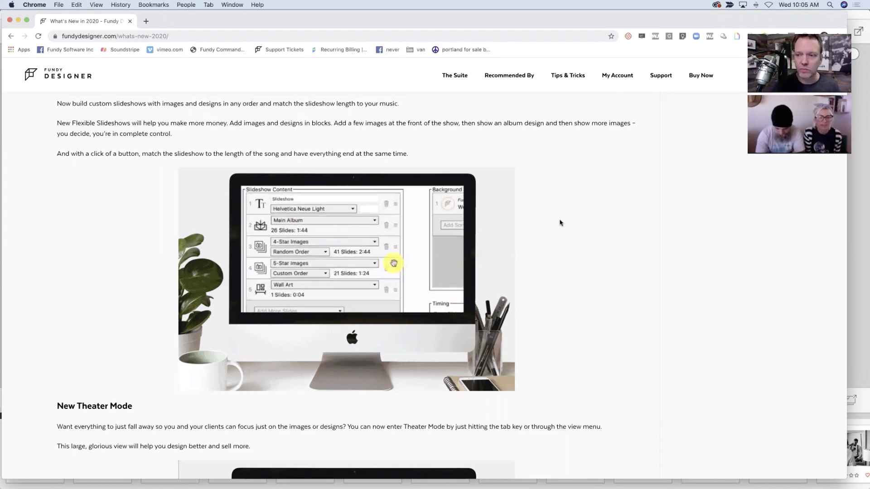
pyautogui.scroll(-1, 560, 223)
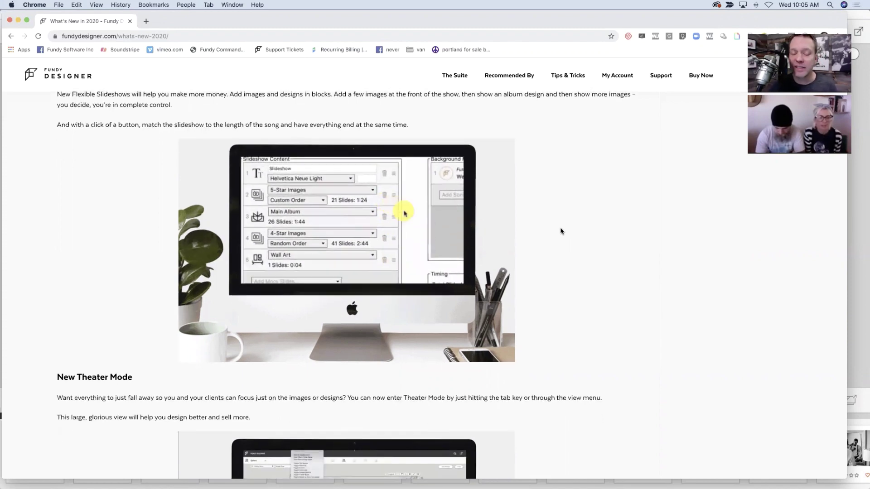
pyautogui.scroll(-2, 560, 227)
pyautogui.scroll(-3, 560, 231)
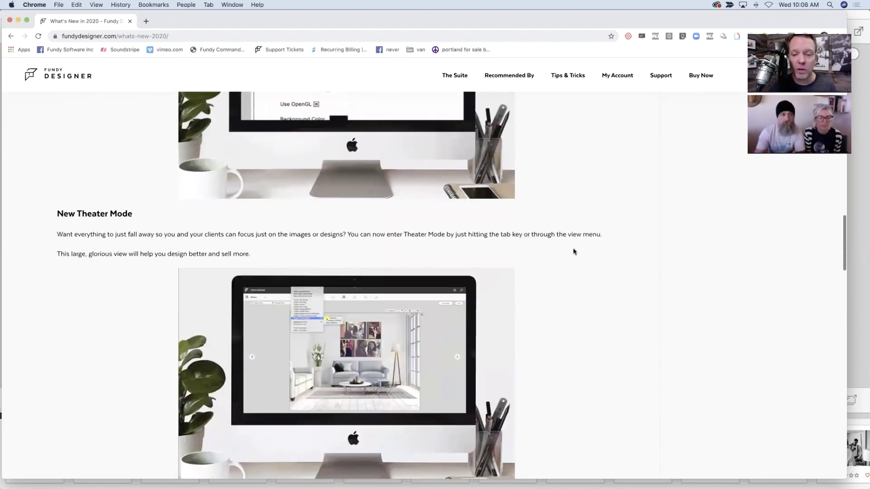
pyautogui.scroll(-2, 576, 249)
pyautogui.scroll(-1, 577, 247)
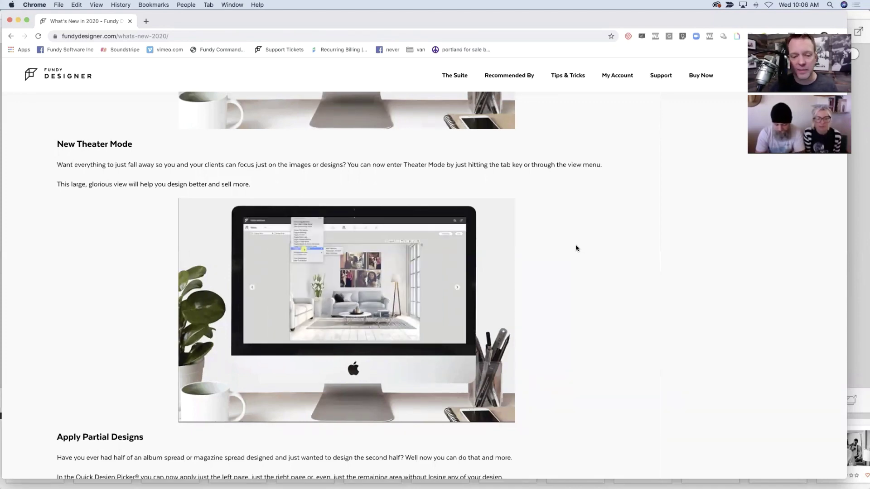
pyautogui.scroll(-6, 576, 249)
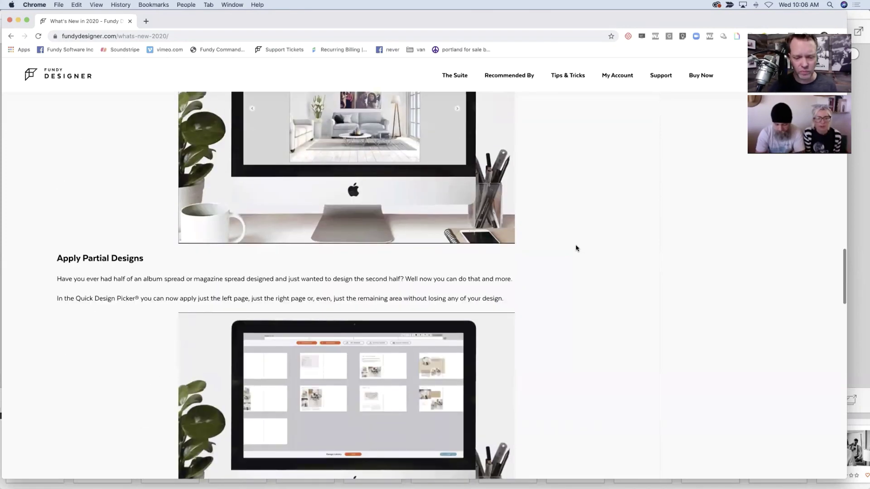
pyautogui.scroll(-1, 576, 248)
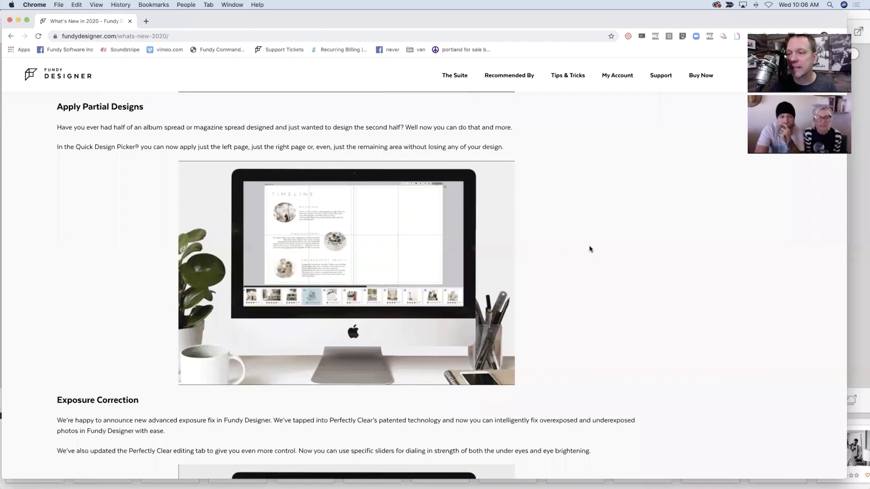
# Review the Exposure Correction section and the list of new design library items.
pyautogui.scroll(-5, 589, 248)
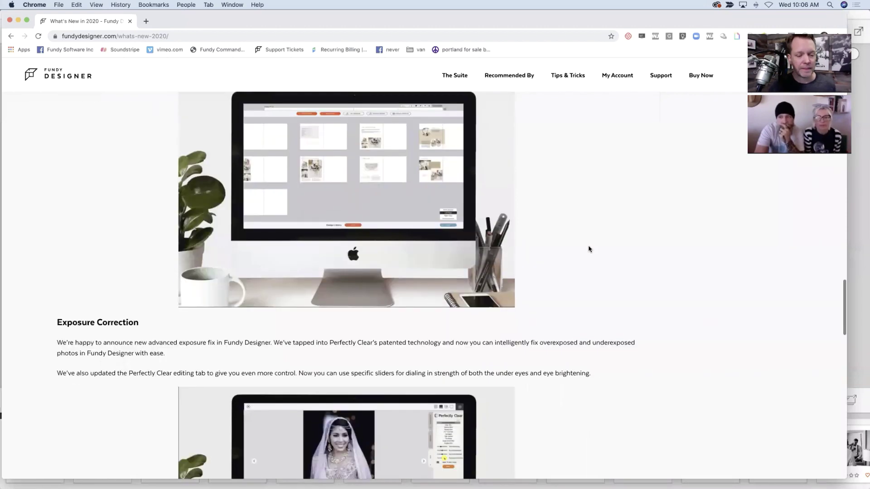
pyautogui.scroll(-1, 589, 248)
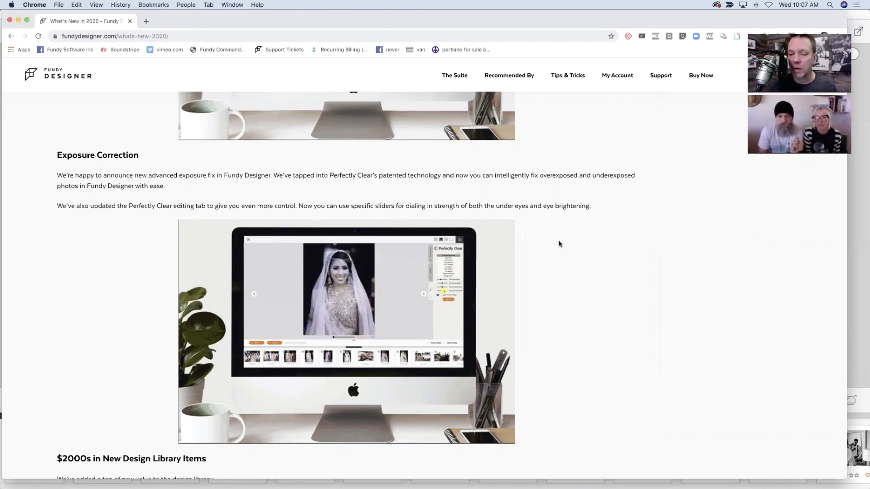
pyautogui.scroll(-1, 558, 244)
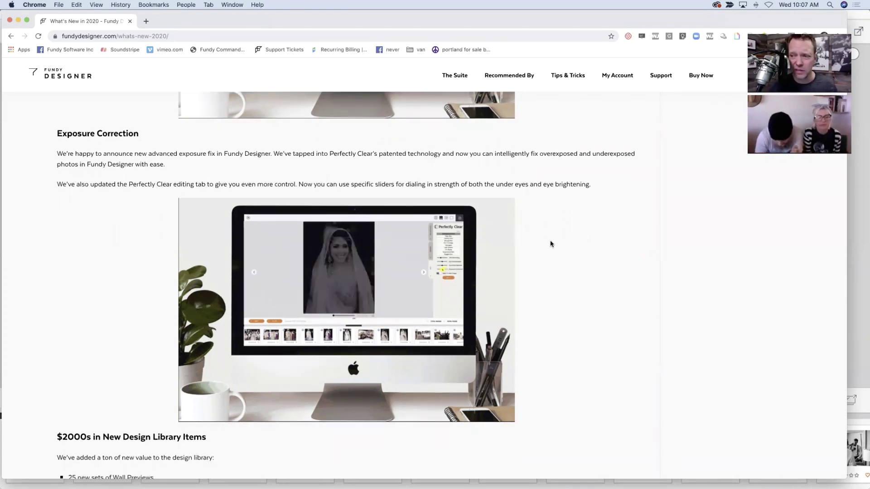
pyautogui.scroll(-4, 551, 244)
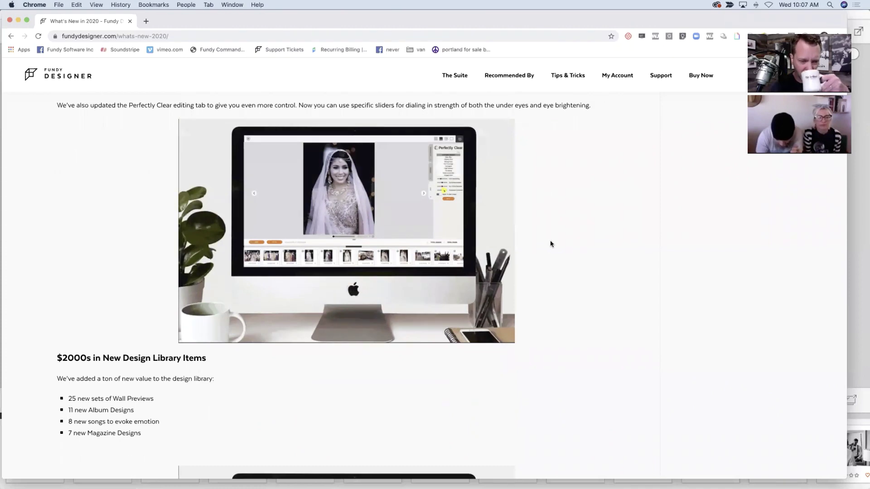
pyautogui.scroll(-4, 550, 243)
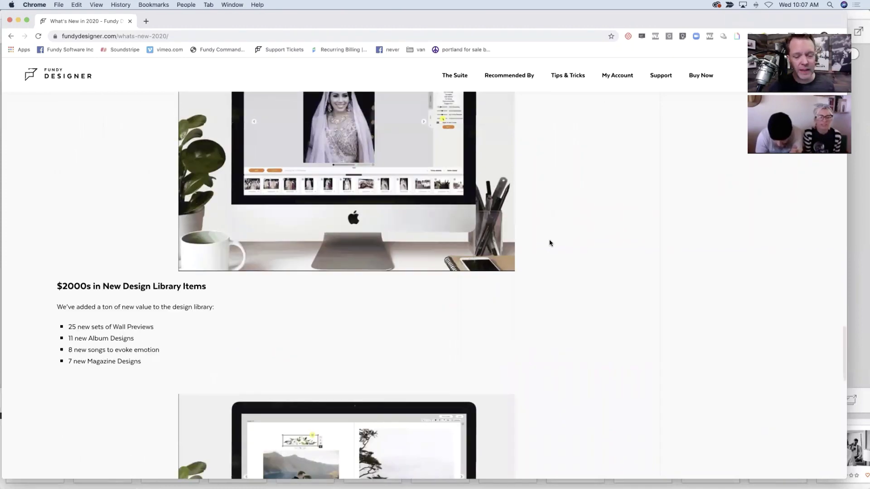
pyautogui.scroll(-5, 550, 243)
pyautogui.scroll(-2, 550, 244)
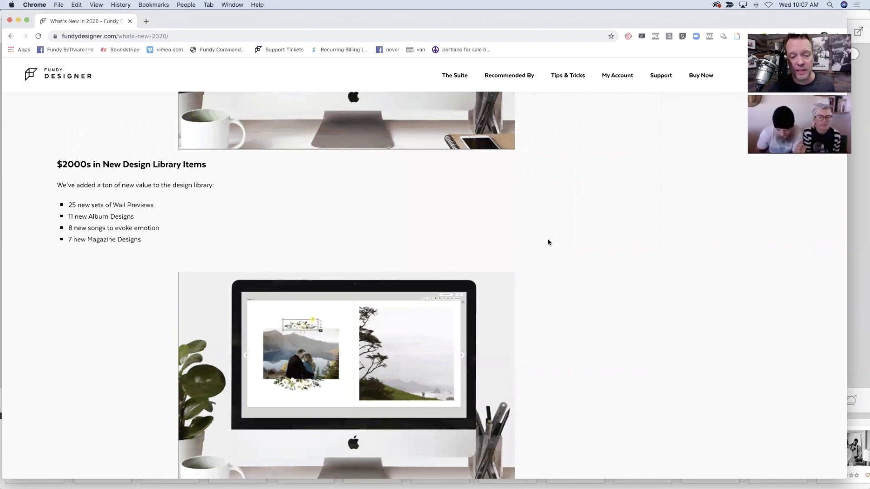
pyautogui.scroll(-3, 548, 243)
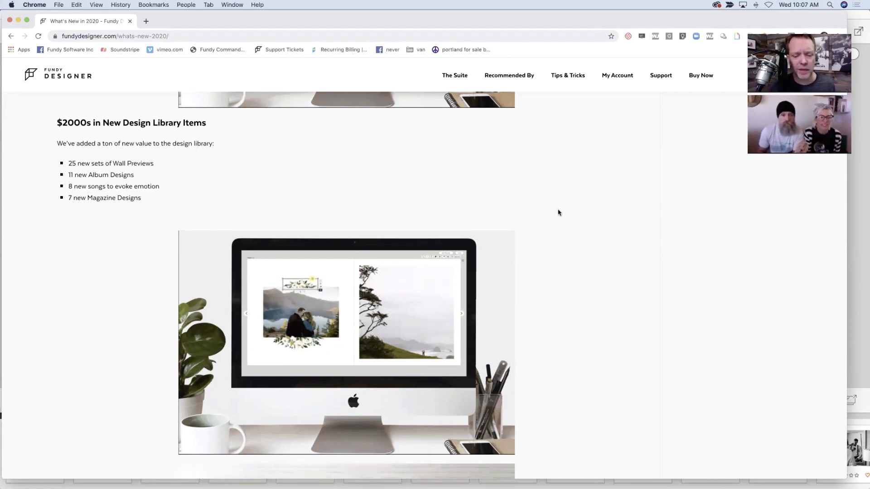
# Look over the design library and wall preview animations, and read the Upgrade Costs and Options section.
pyautogui.scroll(-4, 558, 211)
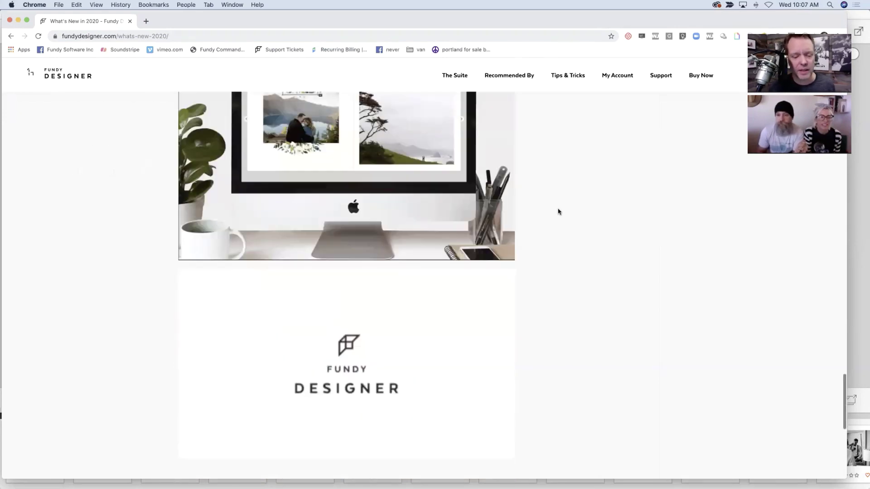
pyautogui.scroll(3, 558, 212)
pyautogui.scroll(-3, 557, 211)
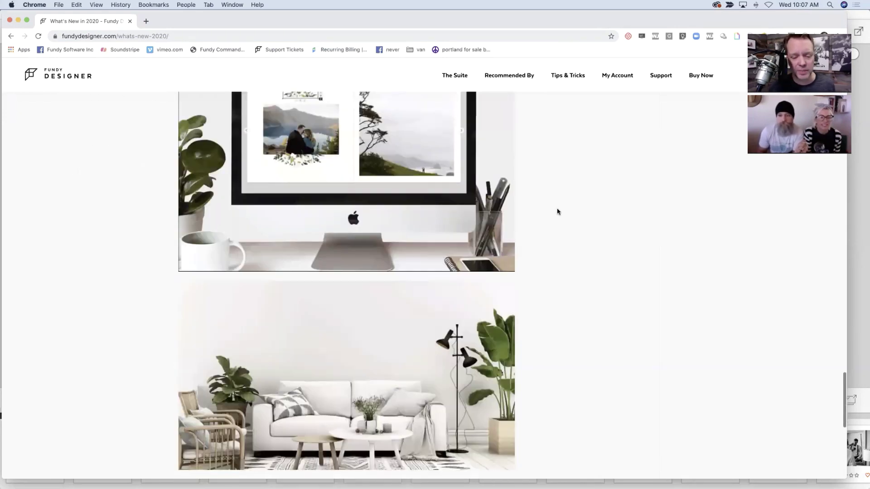
pyautogui.scroll(-2, 558, 211)
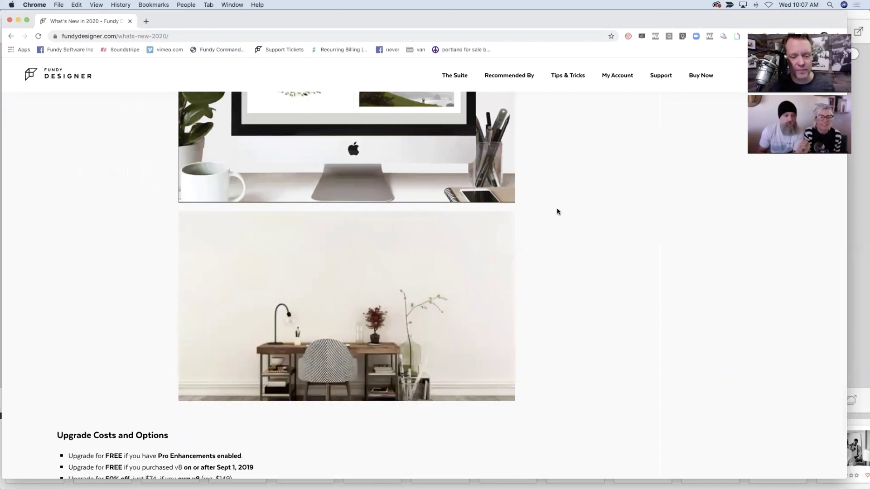
pyautogui.scroll(-3, 557, 210)
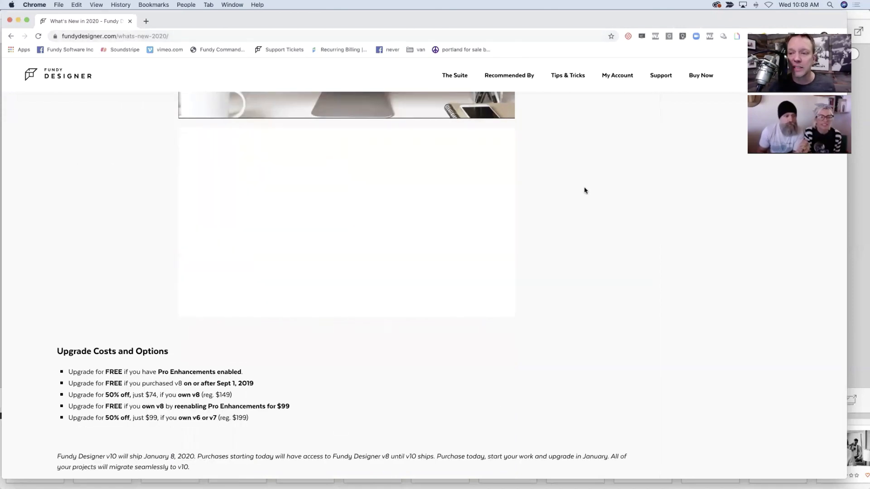
pyautogui.scroll(-1, 586, 189)
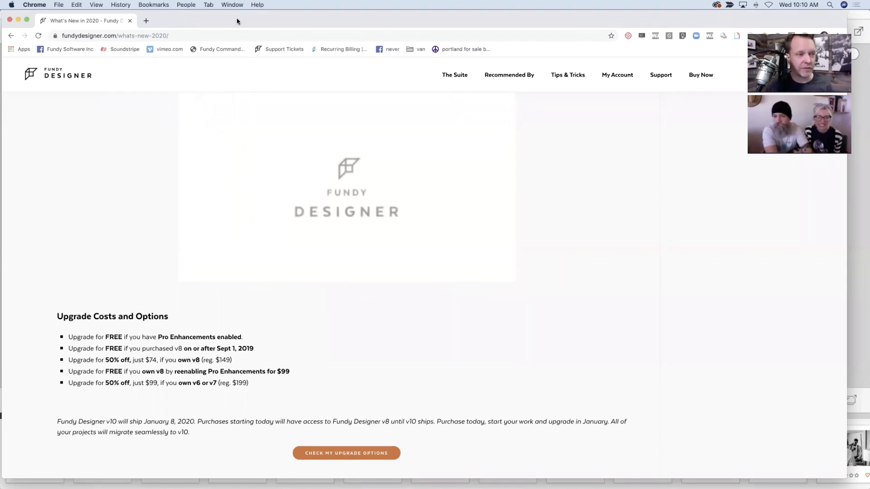
# Minimize the browser window and switch to the album project in Fundy Designer Suite v10.
pyautogui.click(36, 7)
pyautogui.click(342, 123)
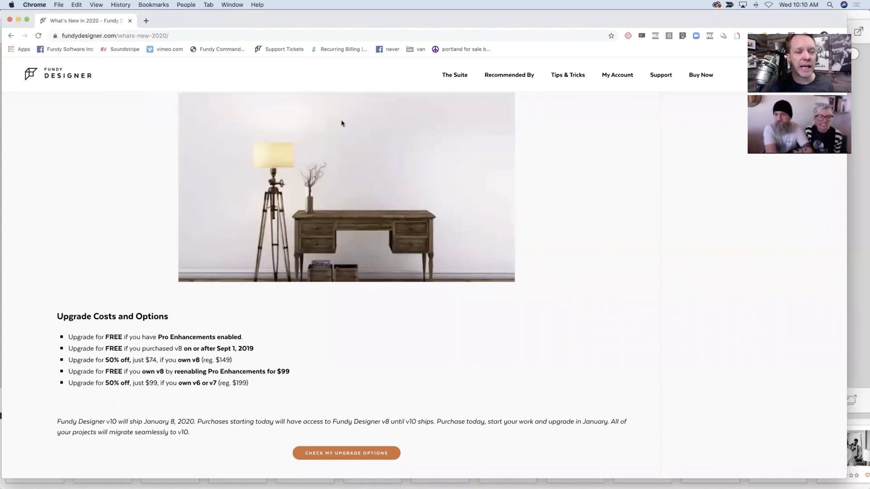
pyautogui.press('super+m')
pyautogui.click(610, 408)
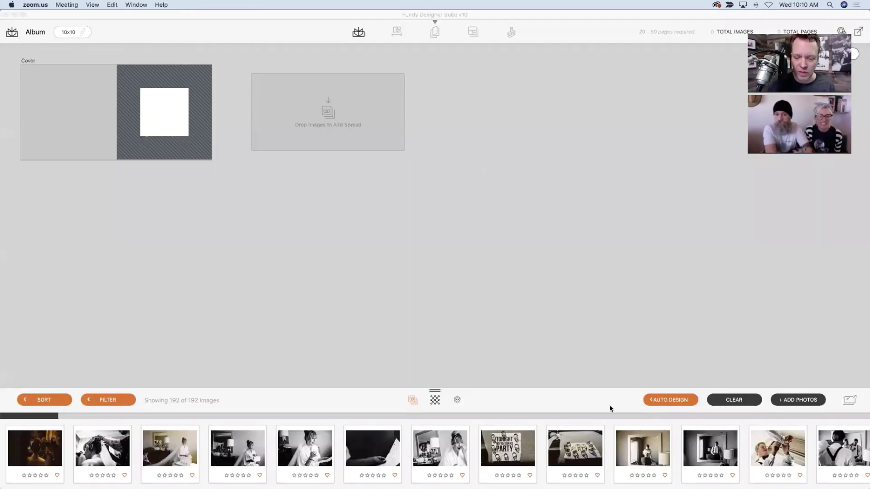
# In the auto design options, enter 120 pages to design, clear the minimum and maximum per spread, and inspect the image order choices.
pyautogui.click(678, 403)
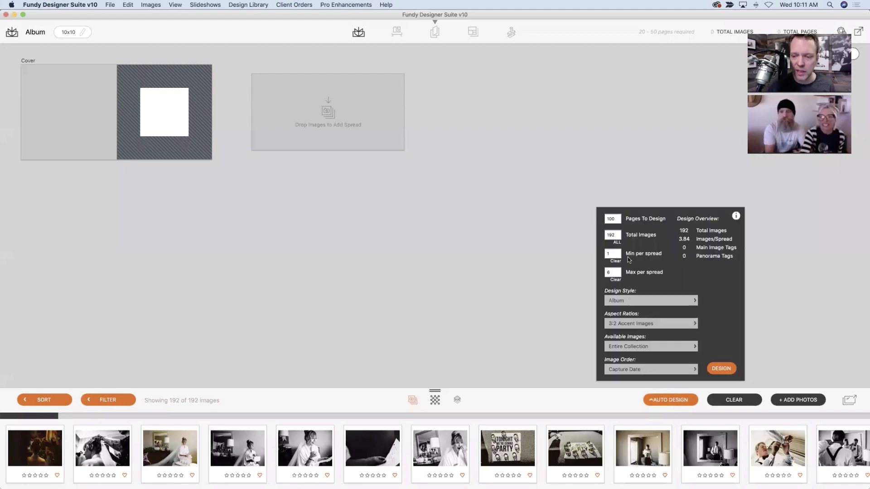
pyautogui.doubleClick(611, 218)
pyautogui.write('120')
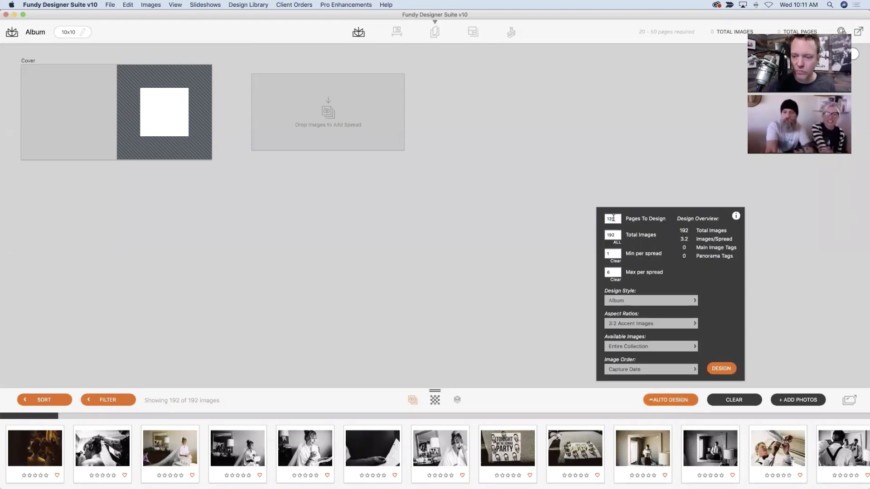
pyautogui.click(616, 262)
pyautogui.click(615, 280)
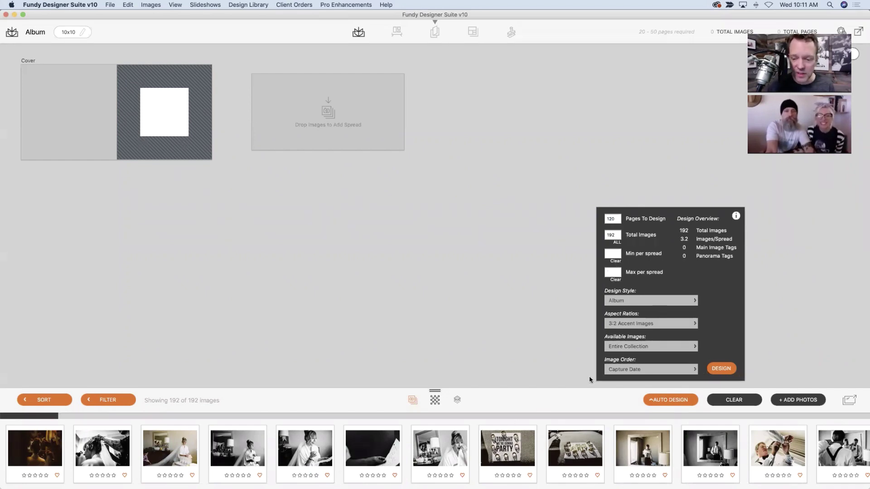
pyautogui.click(624, 370)
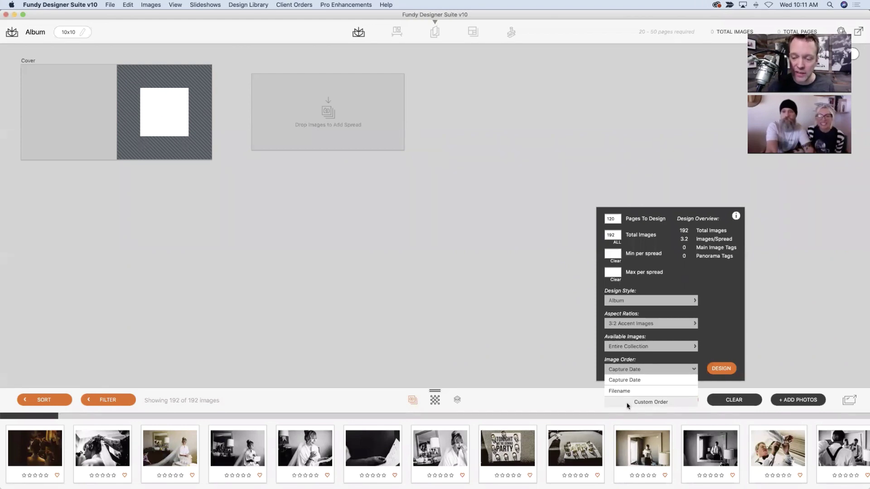
pyautogui.click(629, 362)
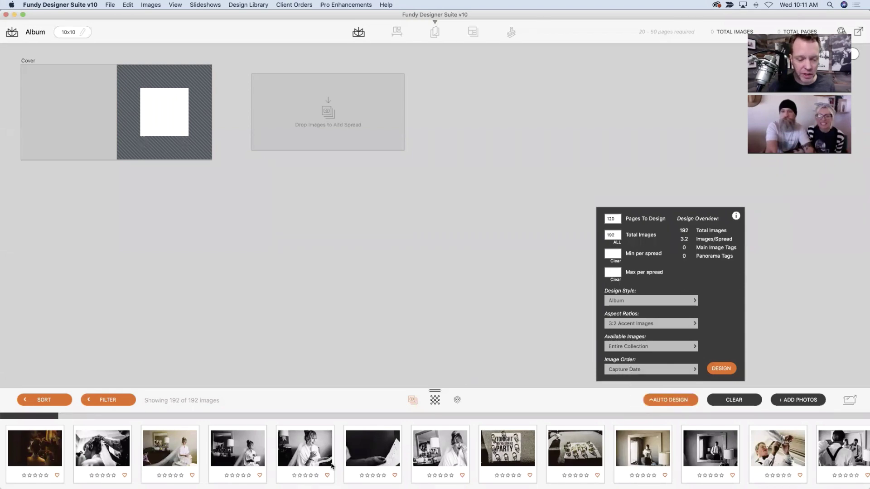
# Move the fifth photo to seventh place and the fourth photo to fifth place, and auto-design the album using Custom Order.
pyautogui.moveTo(304, 454); pyautogui.dragTo(467, 459)
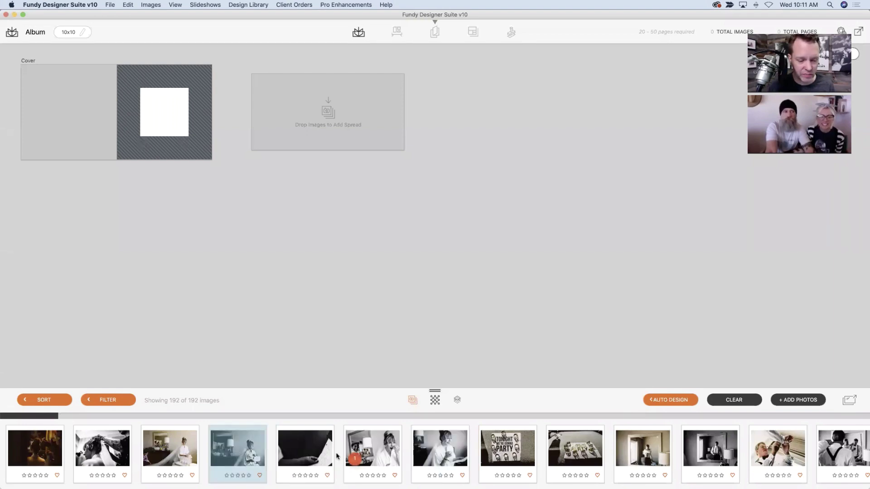
pyautogui.moveTo(354, 454); pyautogui.dragTo(341, 459)
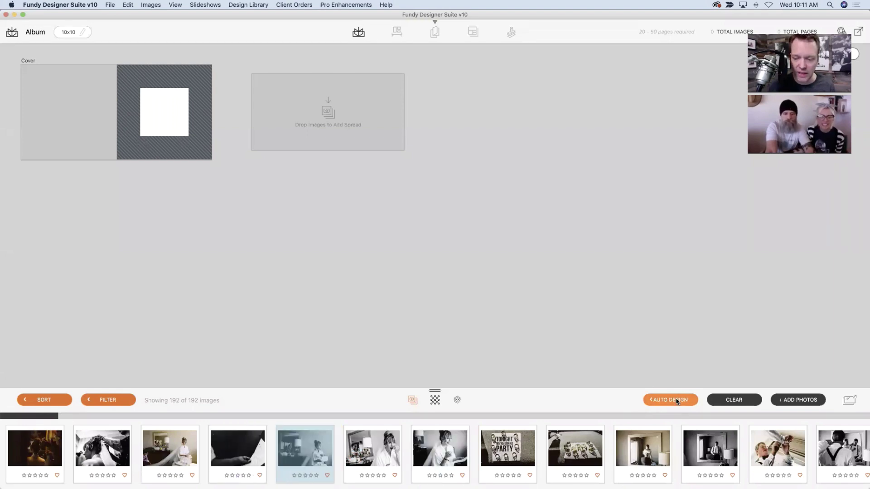
pyautogui.click(662, 402)
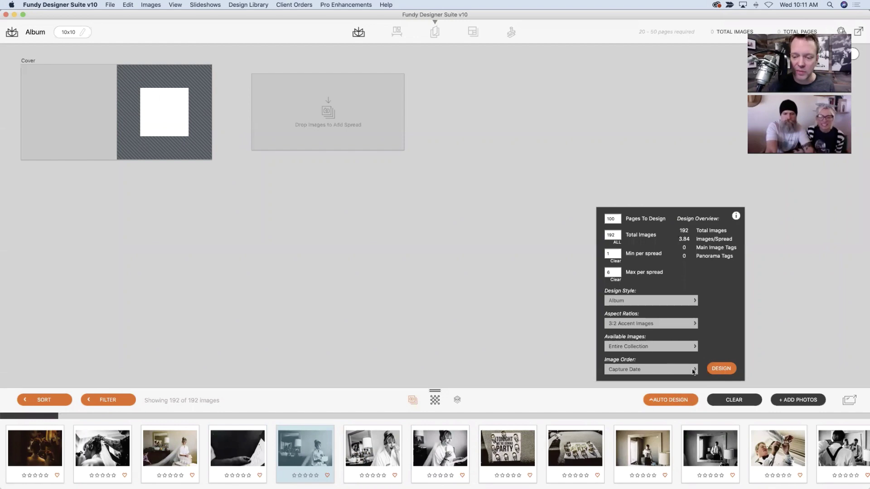
pyautogui.click(683, 370)
pyautogui.click(669, 401)
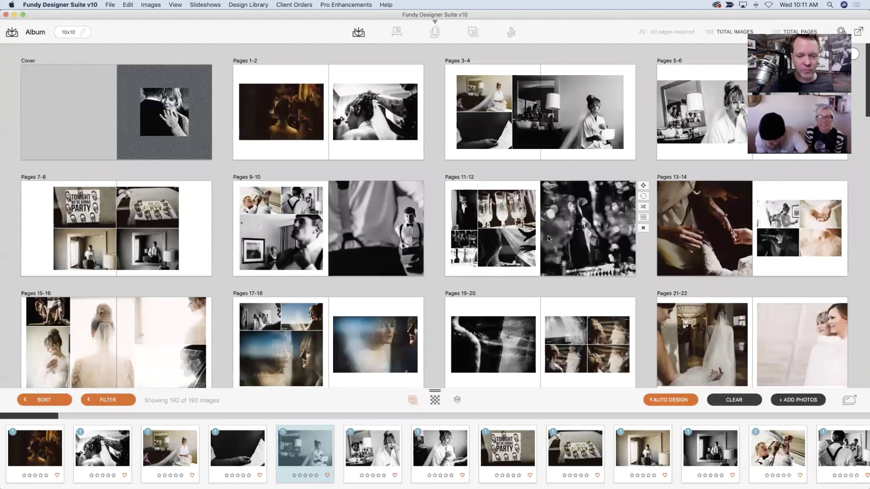
# Open the pages 11-12 spread in the enlarged workspace and cycle the guides and grid until the overlays are hidden.
pyautogui.doubleClick(523, 243)
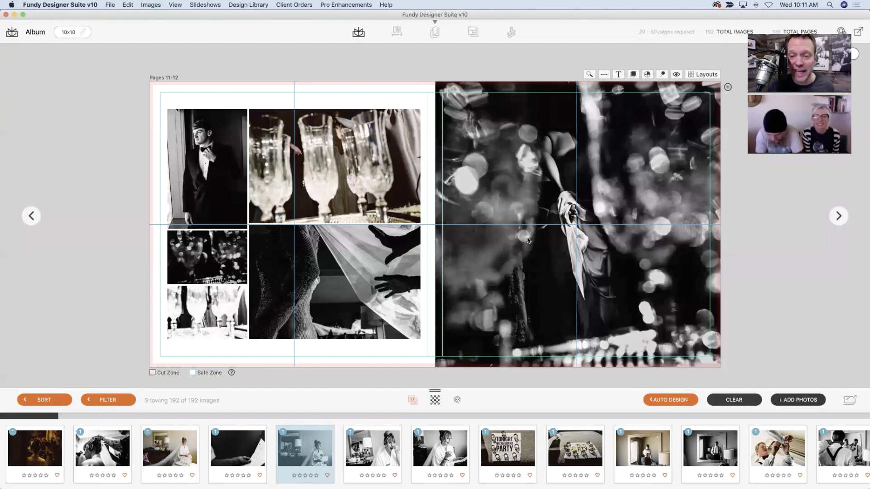
pyautogui.press('Tab')
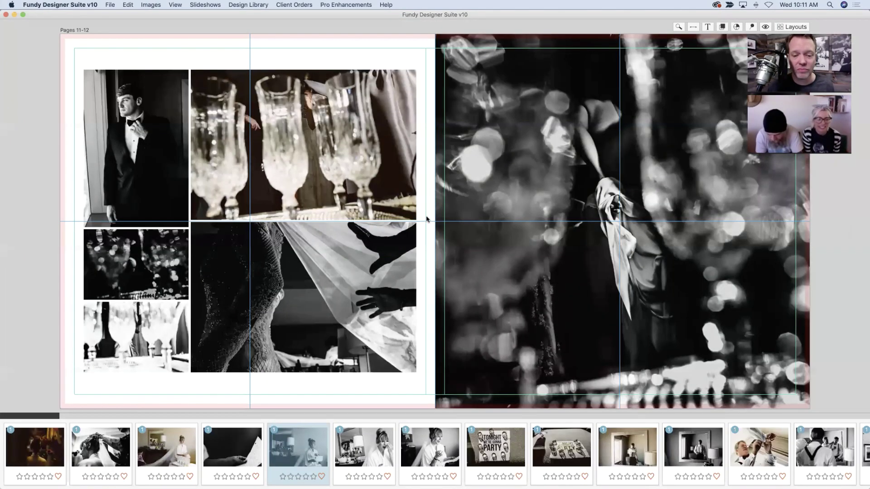
pyautogui.press('Tab')
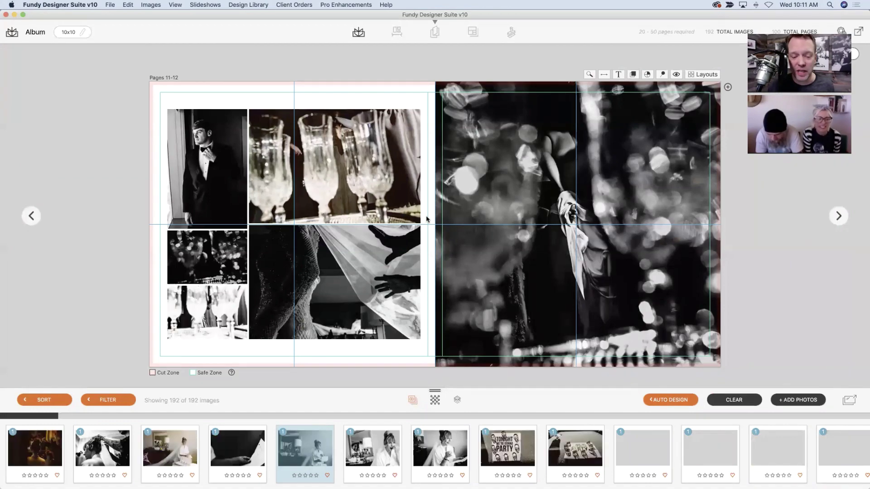
pyautogui.press('Tab')
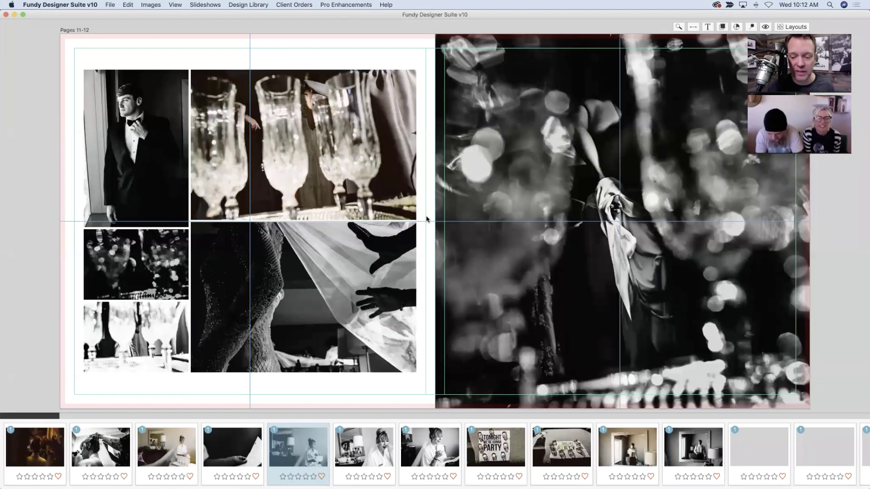
pyautogui.press('p')
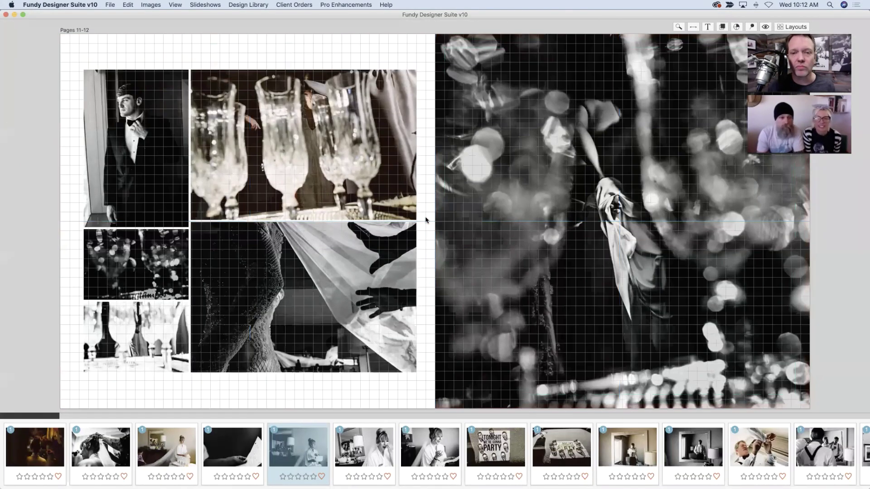
pyautogui.press('p')
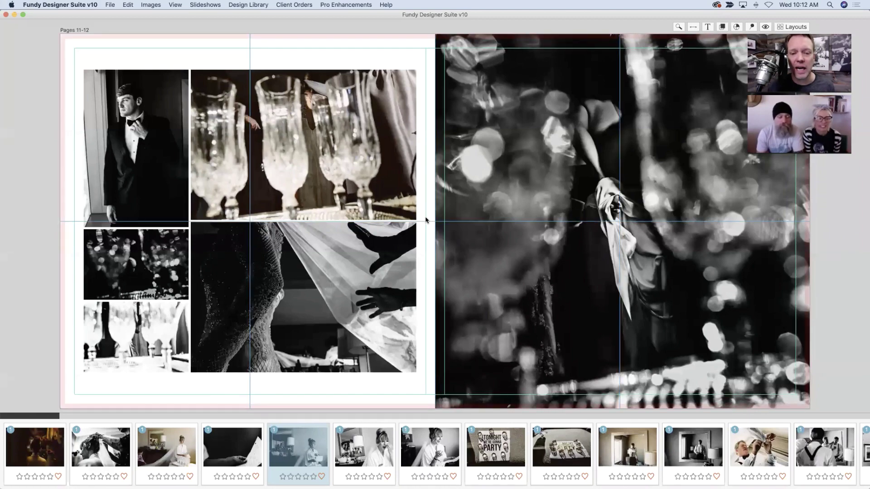
pyautogui.press('p')
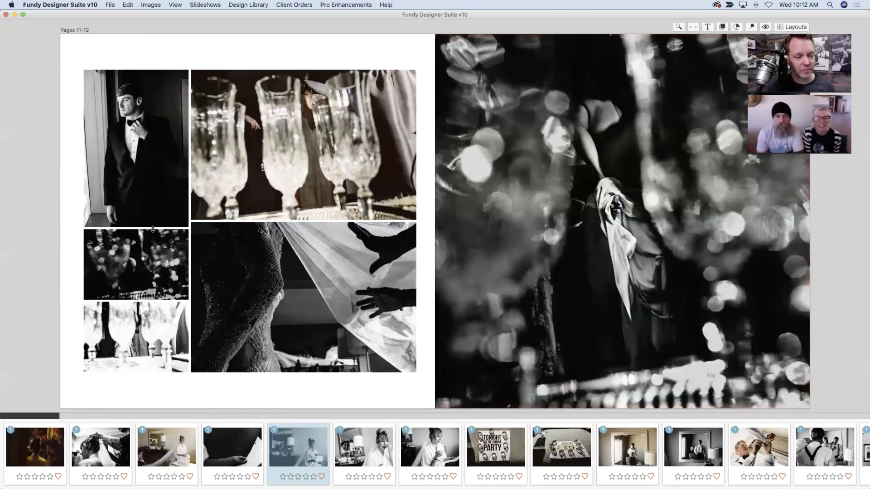
# Raise the horizontal gaps between the small photos on page 11, shift the vertical gap slightly outward, and switch the collage's row/column orientation.
pyautogui.moveTo(153, 228); pyautogui.dragTo(155, 222)
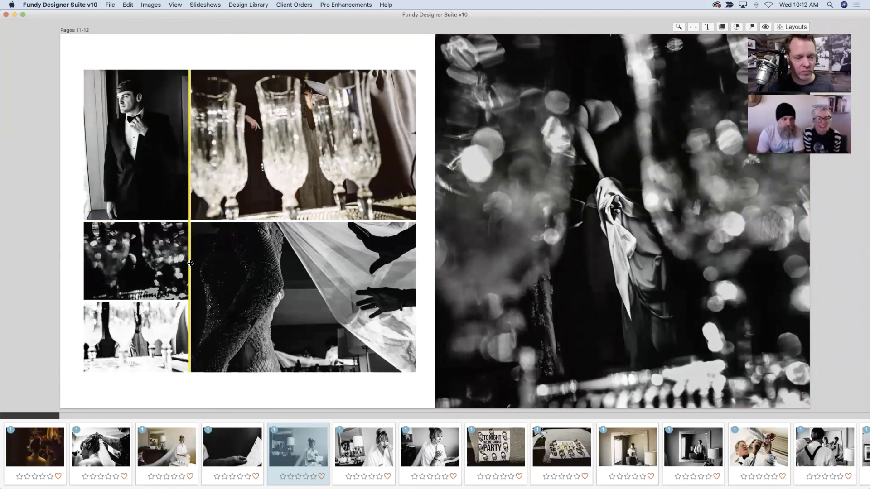
pyautogui.moveTo(165, 301); pyautogui.dragTo(186, 275)
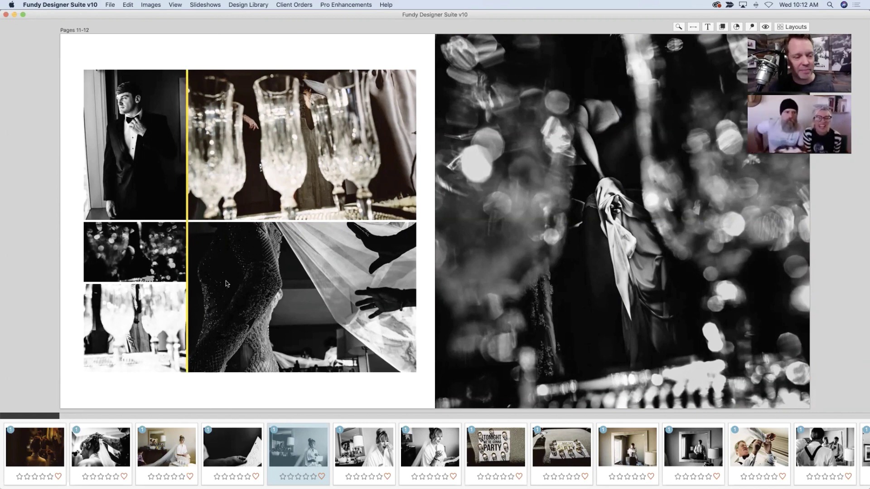
pyautogui.click(248, 306)
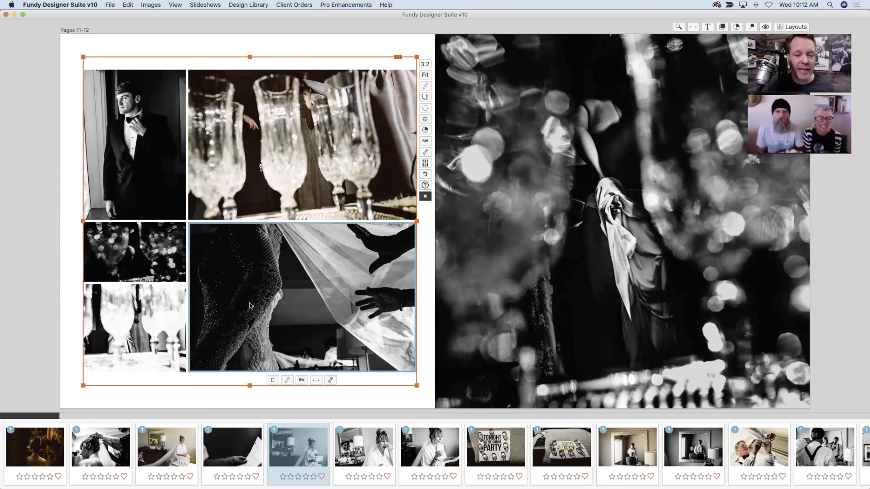
pyautogui.click(425, 163)
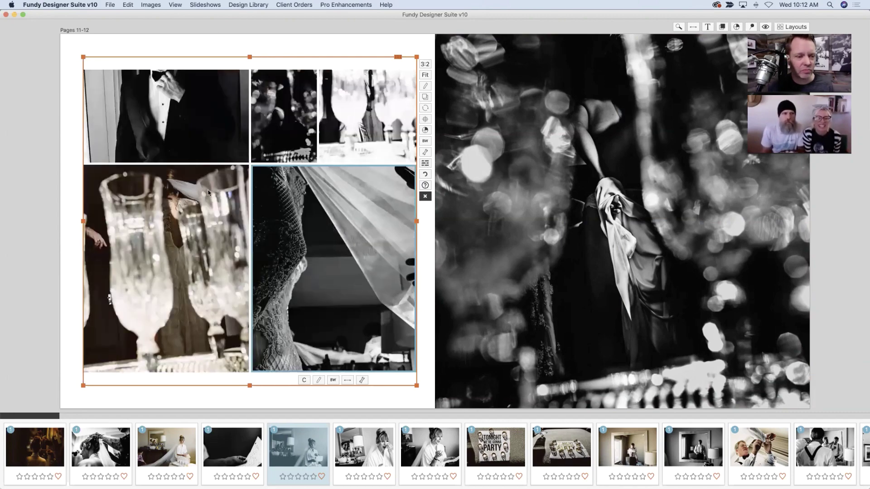
# Move the bokeh photo above the color glasses photo and narrow the outermost photos in both rows of the collage.
pyautogui.moveTo(292, 141); pyautogui.dragTo(289, 200)
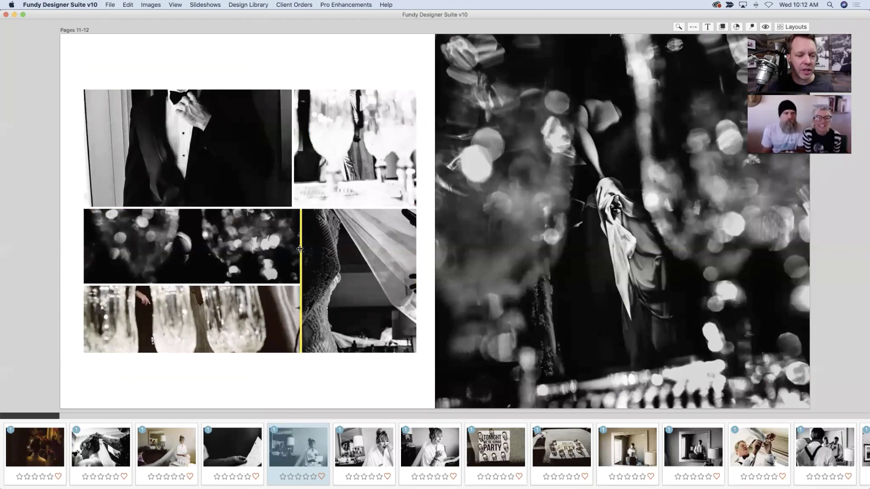
pyautogui.moveTo(300, 249); pyautogui.dragTo(173, 231)
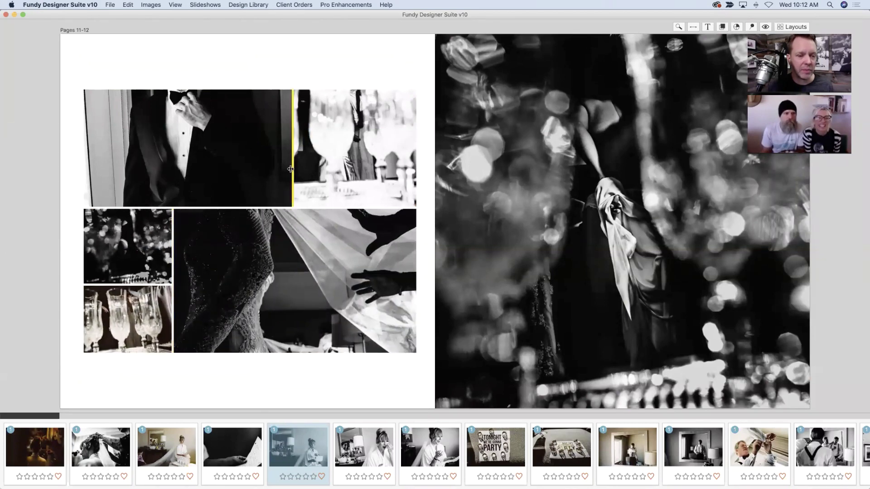
pyautogui.moveTo(251, 171); pyautogui.dragTo(202, 180)
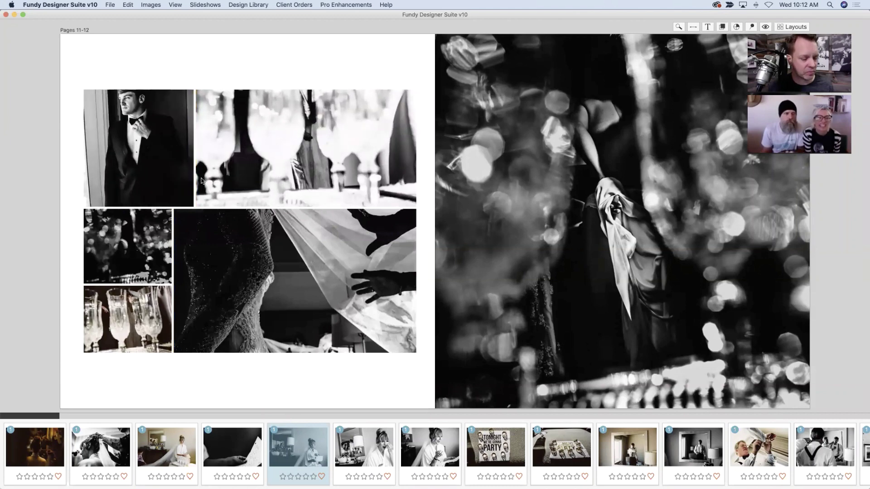
# Reframe the groom portrait to show his face and align the lower row's vertical gap with the upper row's.
pyautogui.moveTo(156, 140); pyautogui.dragTo(156, 153)
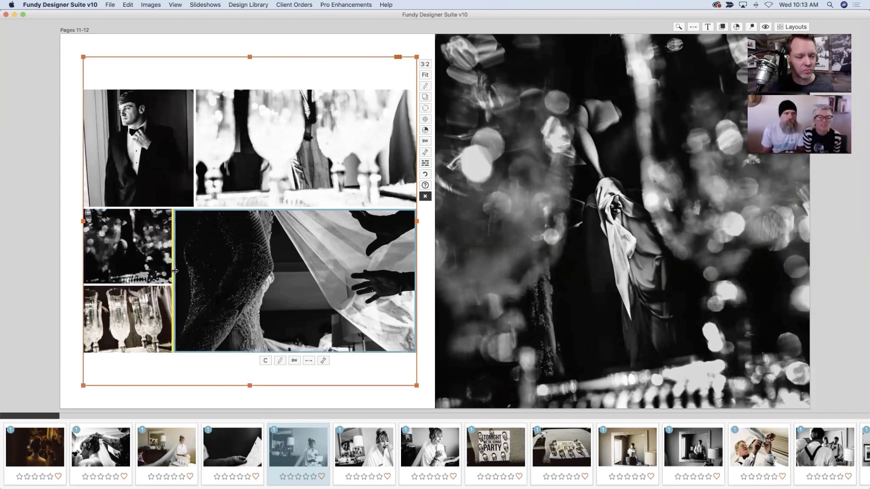
pyautogui.click(217, 268)
pyautogui.moveTo(217, 271); pyautogui.dragTo(263, 275)
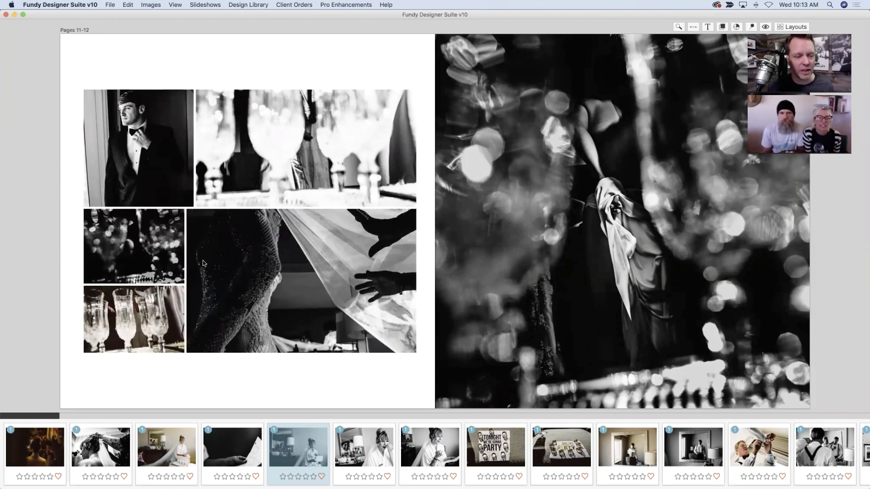
pyautogui.moveTo(186, 270)
pyautogui.mouseDown()
pyautogui.moveTo(200, 276)
pyautogui.moveTo(137, 278)
pyautogui.moveTo(305, 280)
pyautogui.moveTo(195, 281)
pyautogui.mouseUp()
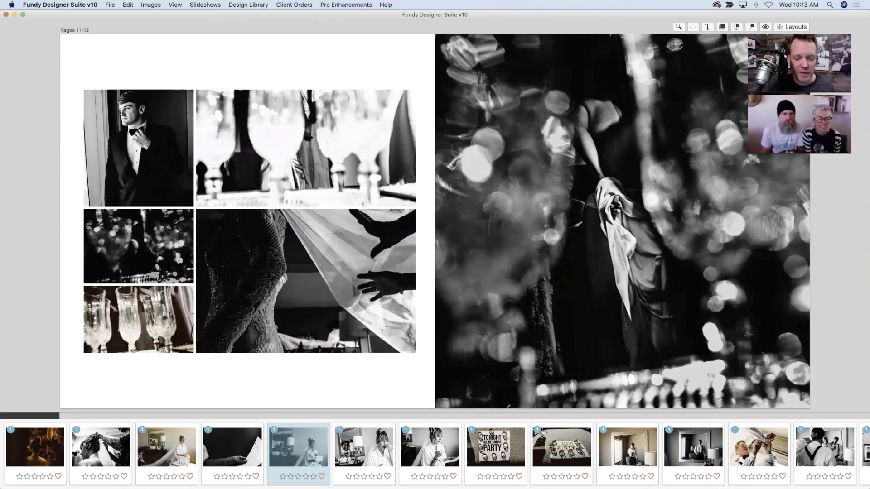
# Add the photo of the man in suspenders to the page 11 collage, directly beneath the groom portrait.
pyautogui.hscroll(10, 432, 429)
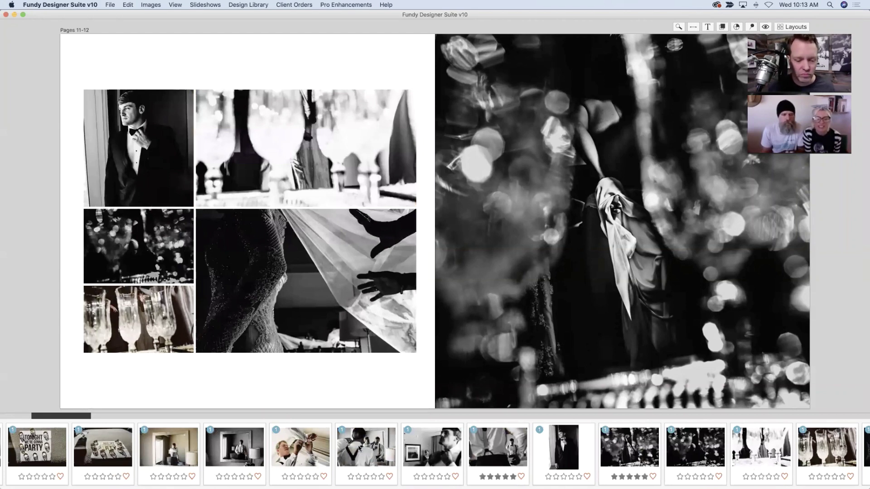
pyautogui.moveTo(359, 449); pyautogui.dragTo(196, 210)
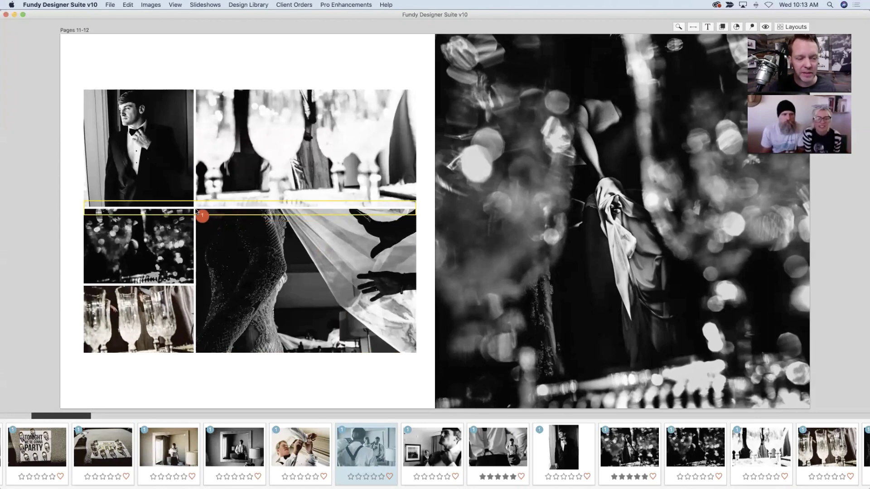
pyautogui.moveTo(197, 211); pyautogui.dragTo(172, 204)
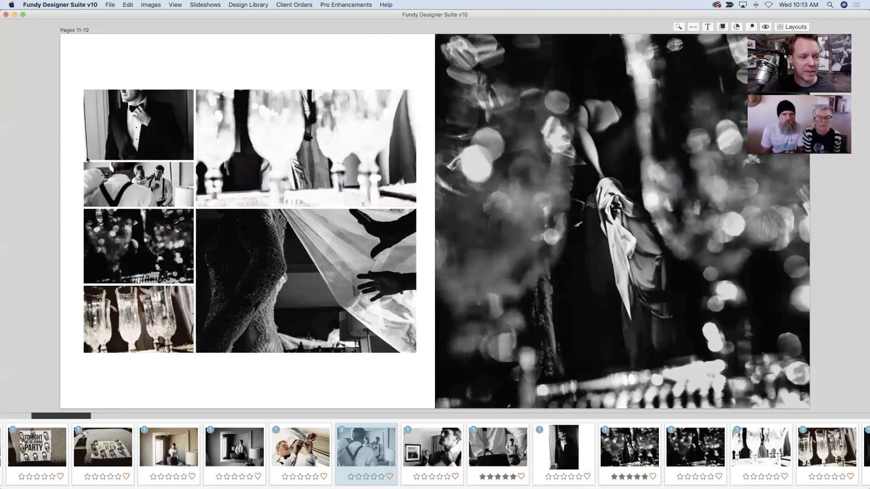
# Narrow the collage frame from its outer edge and reposition the groom portrait within its crop to show his face.
pyautogui.click(89, 180)
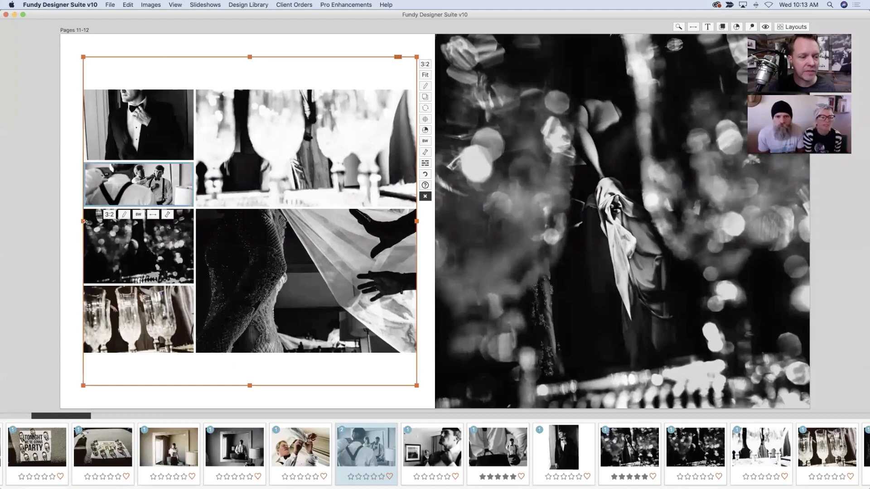
pyautogui.moveTo(84, 221)
pyautogui.mouseDown()
pyautogui.moveTo(124, 221)
pyautogui.moveTo(85, 221)
pyautogui.moveTo(104, 221)
pyautogui.moveTo(94, 221)
pyautogui.mouseUp()
pyautogui.moveTo(145, 113); pyautogui.dragTo(145, 134)
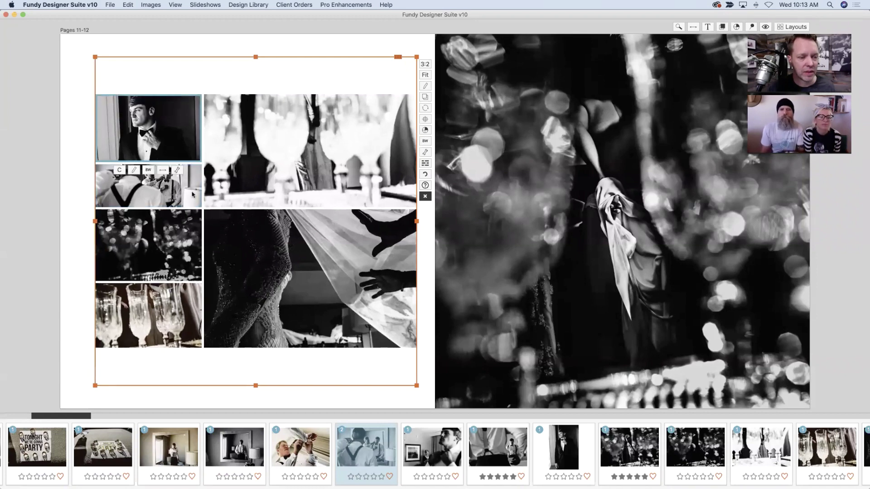
# Offset the vertical gaps, narrowing the groom and suspenders photos while widening the bokeh and color glasses photos.
pyautogui.moveTo(203, 197); pyautogui.dragTo(154, 200)
pyautogui.moveTo(203, 262); pyautogui.dragTo(223, 262)
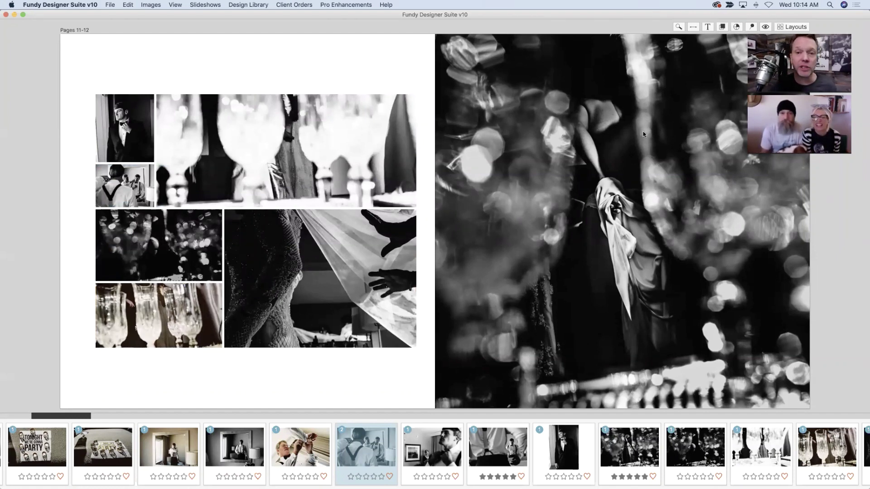
pyautogui.click(385, 5)
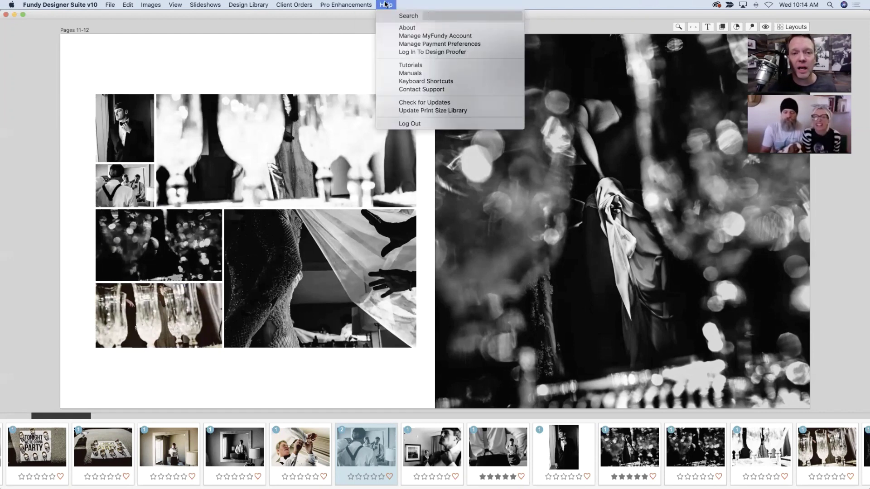
pyautogui.click(388, 6)
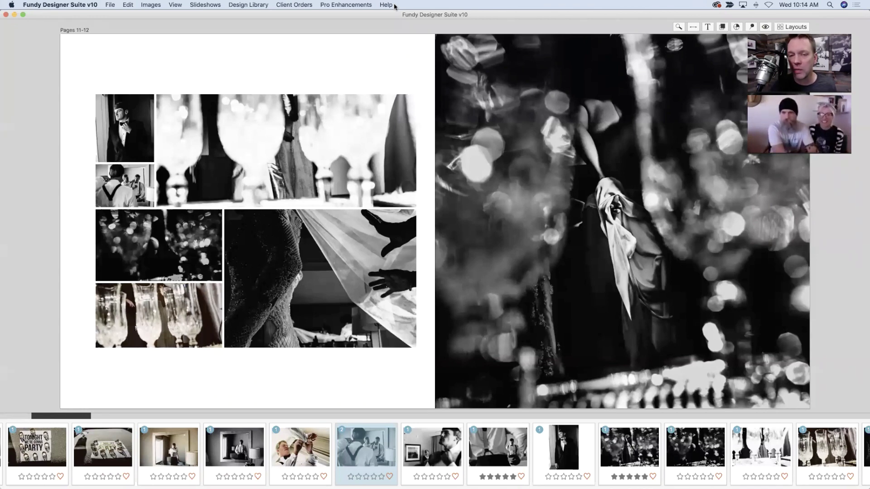
pyautogui.click(393, 6)
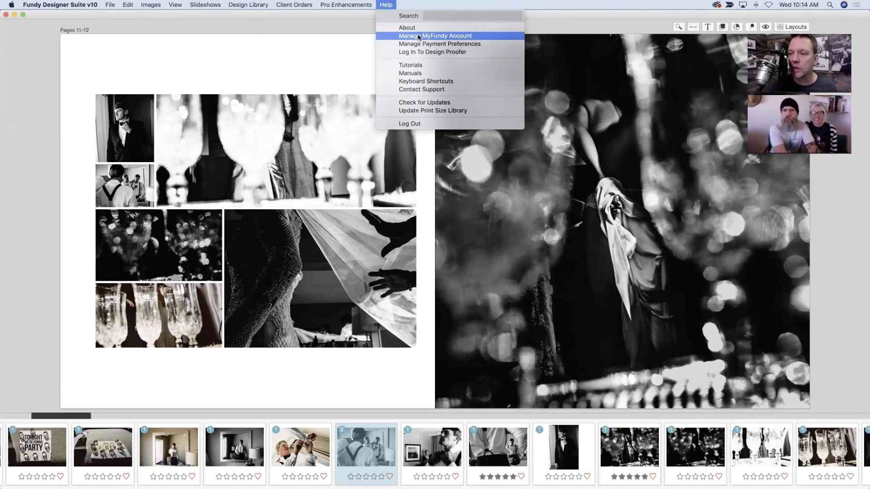
pyautogui.click(386, 4)
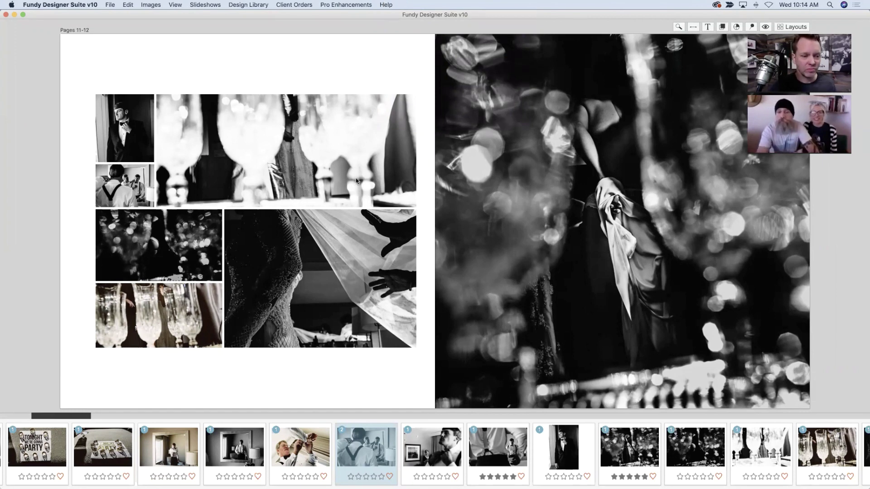
# Add the man-by-the-curtain photo beside the black-and-white glasses, with the groom portrait, starred bokeh photo and bride-dressing photo in a row beneath it.
pyautogui.moveTo(401, 232); pyautogui.dragTo(409, 187)
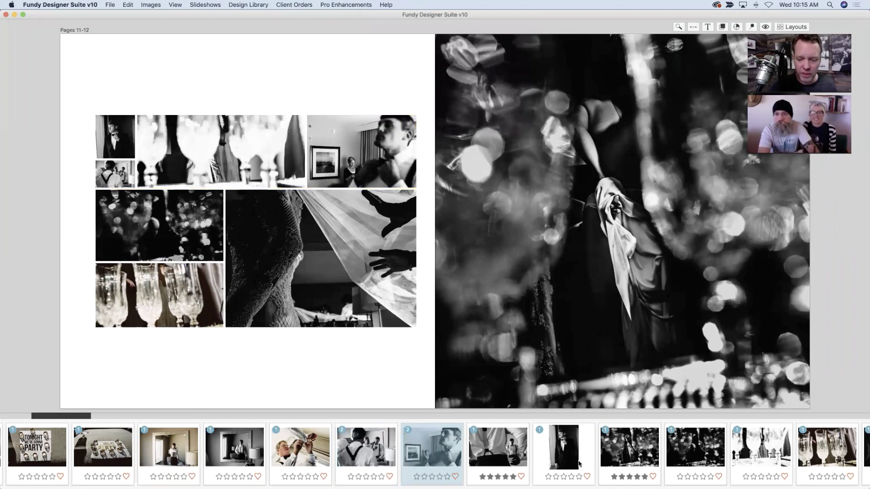
pyautogui.moveTo(579, 461); pyautogui.dragTo(392, 185)
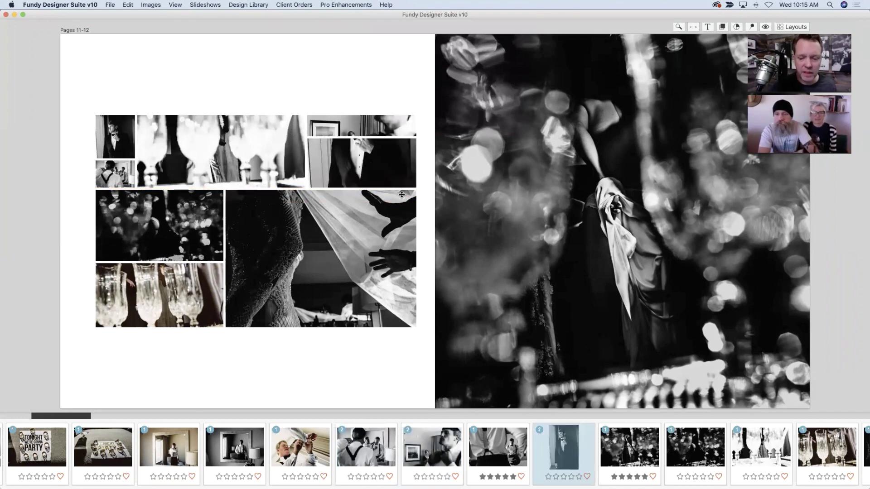
pyautogui.moveTo(616, 460); pyautogui.dragTo(419, 188)
pyautogui.hscroll(8, 573, 460)
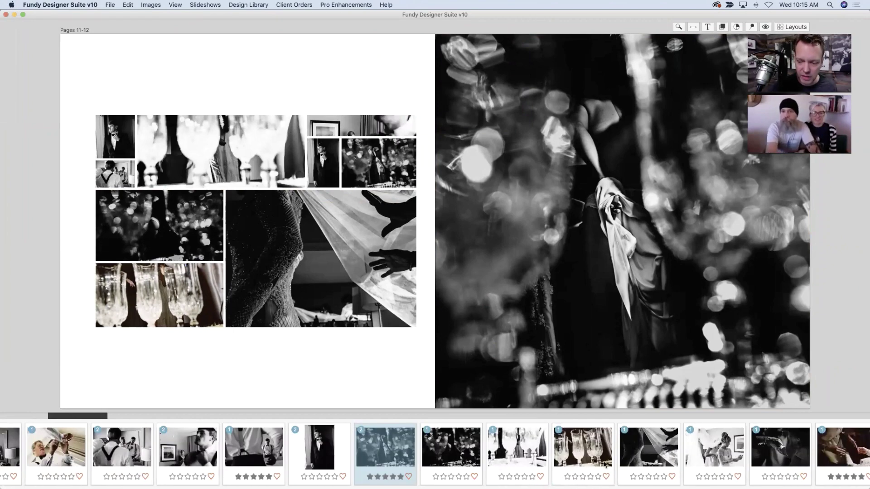
pyautogui.moveTo(584, 453); pyautogui.dragTo(411, 178)
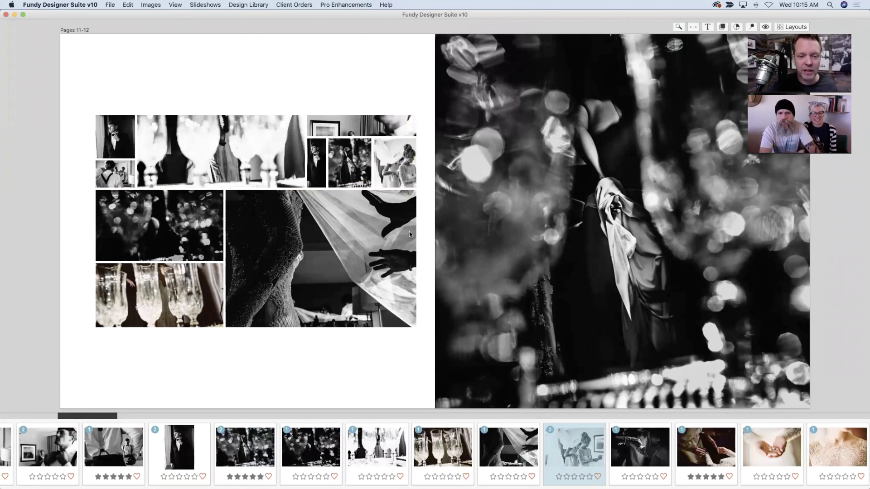
# Reset the page 11 collage so all its photos are laid out again automatically.
pyautogui.click(289, 148)
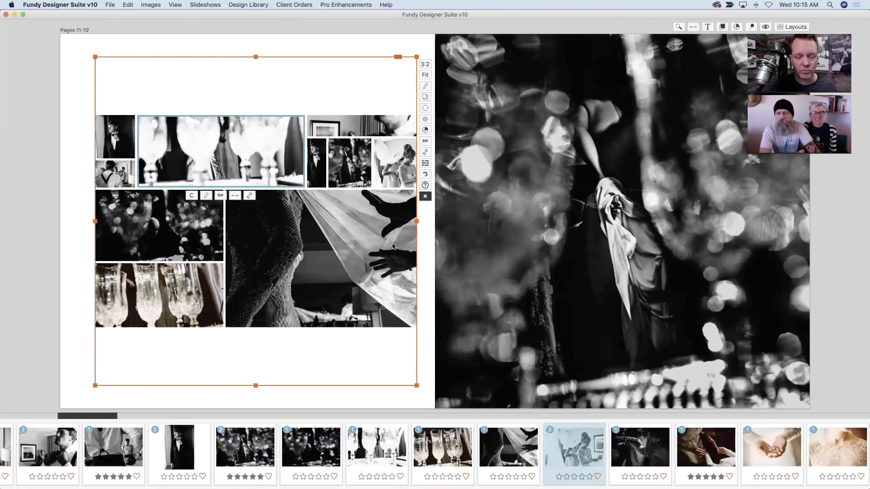
pyautogui.click(424, 175)
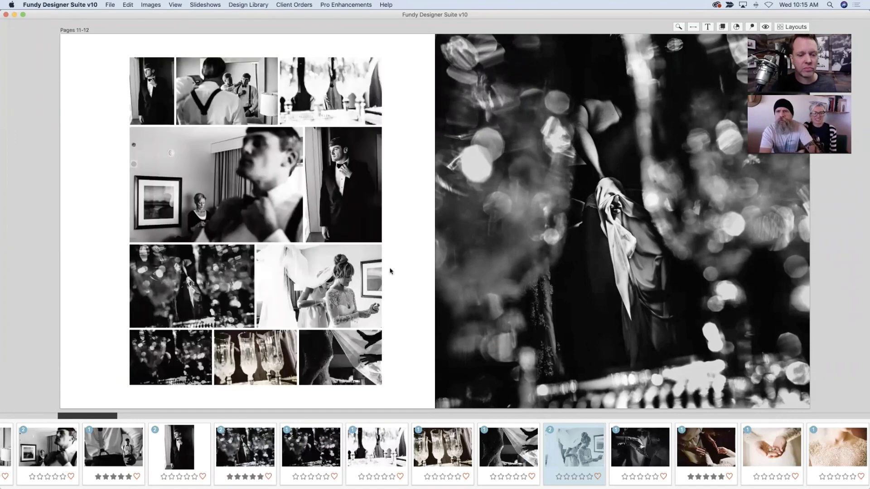
# Switch from the album to the existing Card Designs project.
pyautogui.click(434, 26)
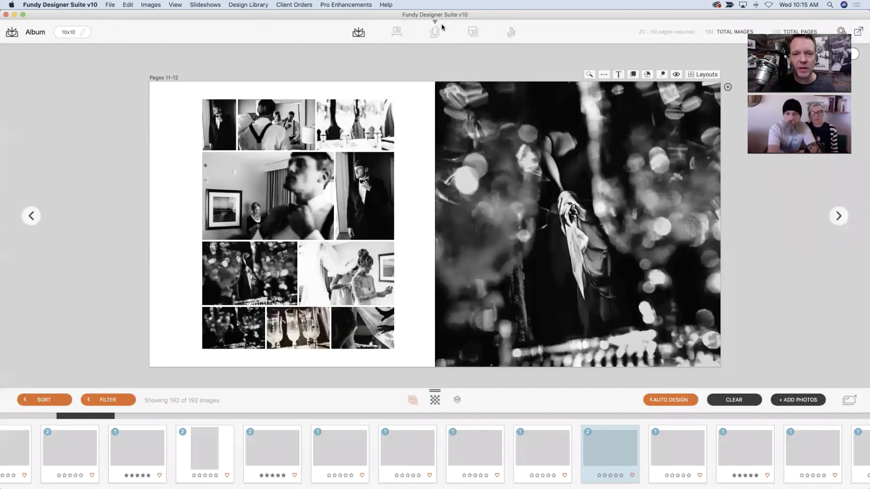
pyautogui.click(434, 33)
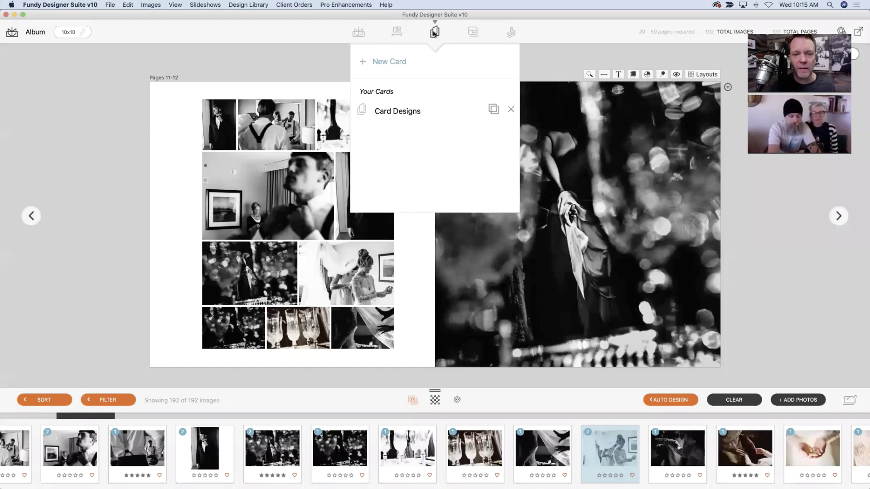
pyautogui.click(413, 114)
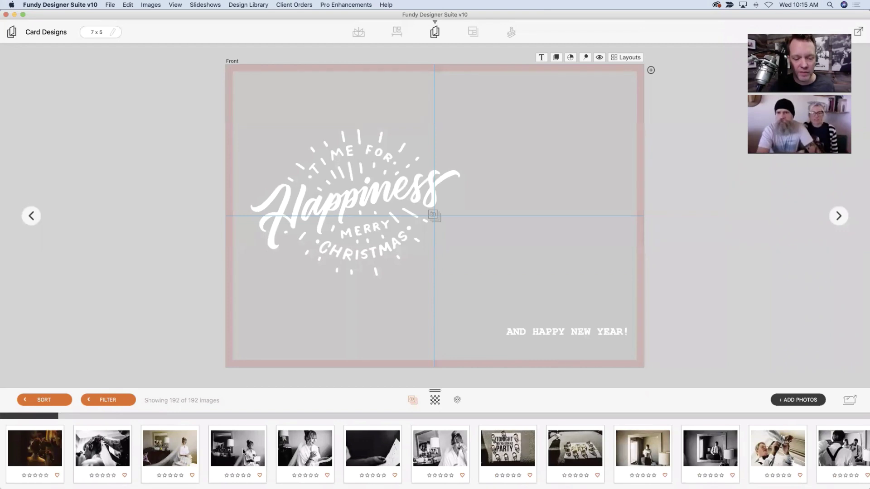
# Fill the front of the holiday card with the couple close-up, staircase, bouquet and veil photos as one collage.
pyautogui.hscroll(15, 244, 452)
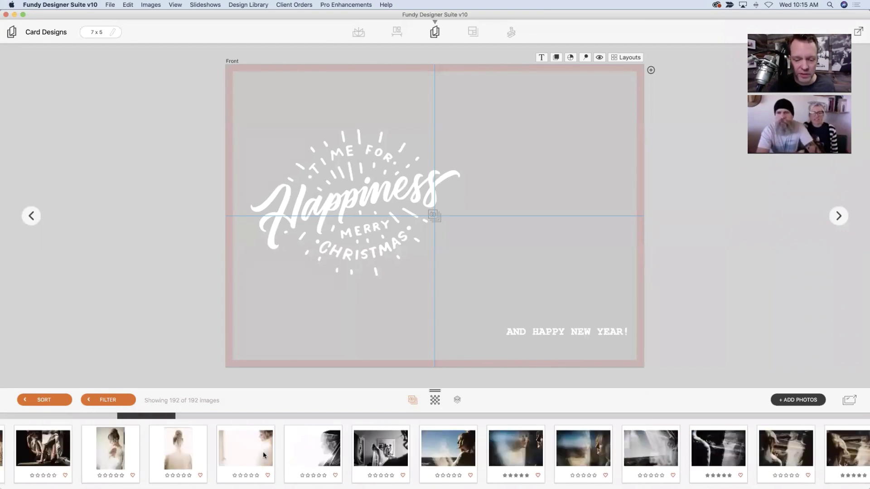
pyautogui.hscroll(10, 271, 455)
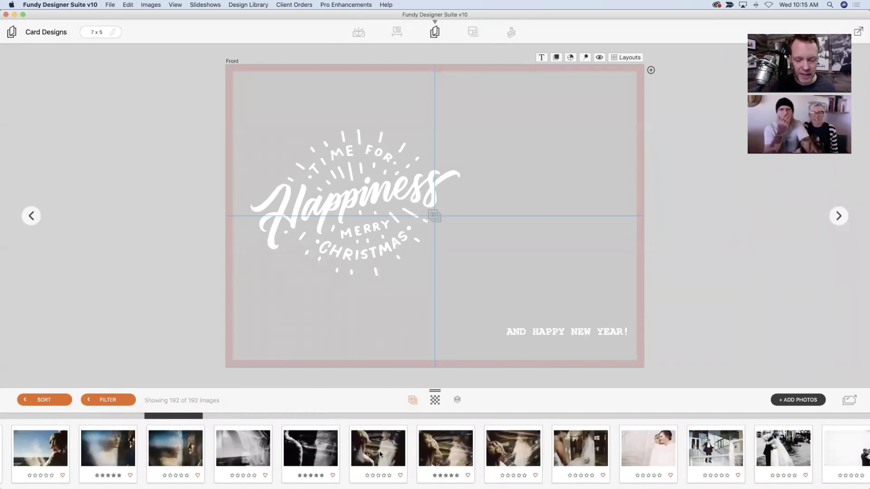
pyautogui.hscroll(15, 383, 456)
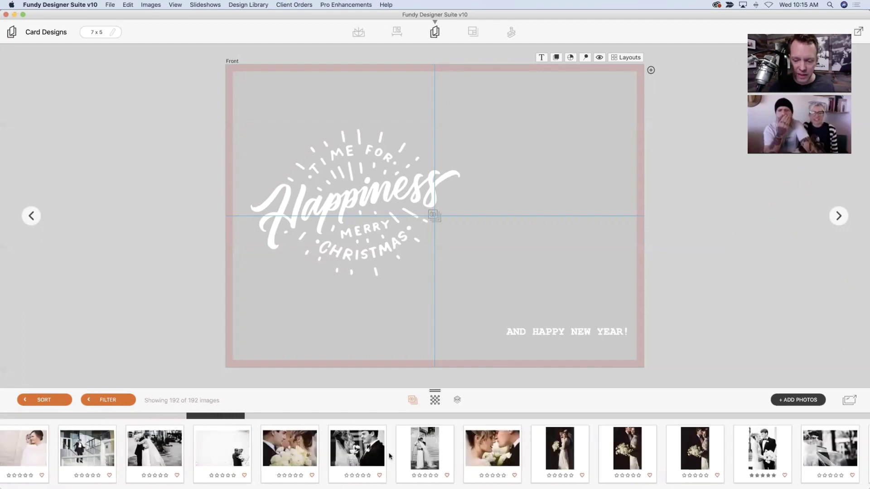
pyautogui.hscroll(8, 390, 456)
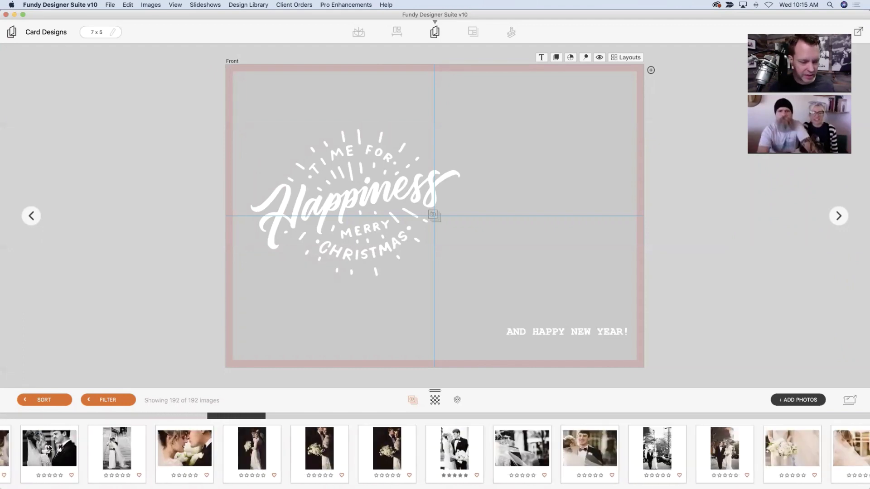
pyautogui.click(50, 448)
pyautogui.keyDown('shift'); pyautogui.click(117, 448); pyautogui.keyUp('shift')
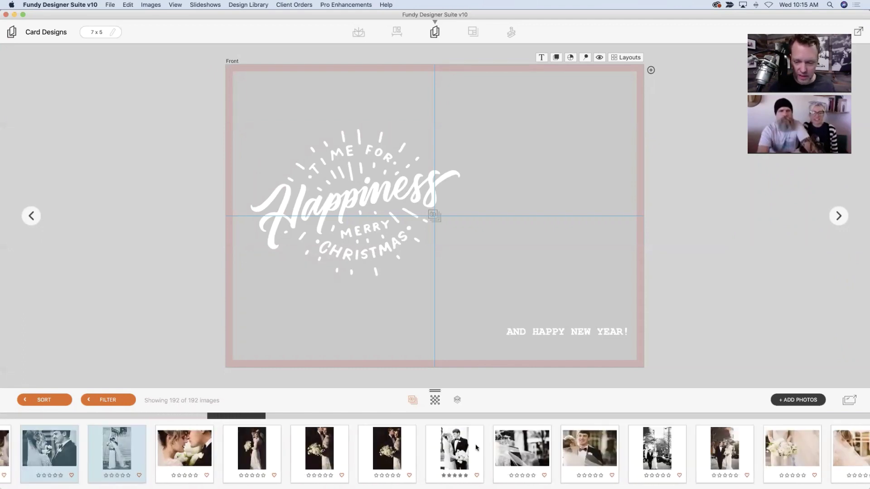
pyautogui.keyDown('super'); pyautogui.click(443, 456); pyautogui.keyUp('super')
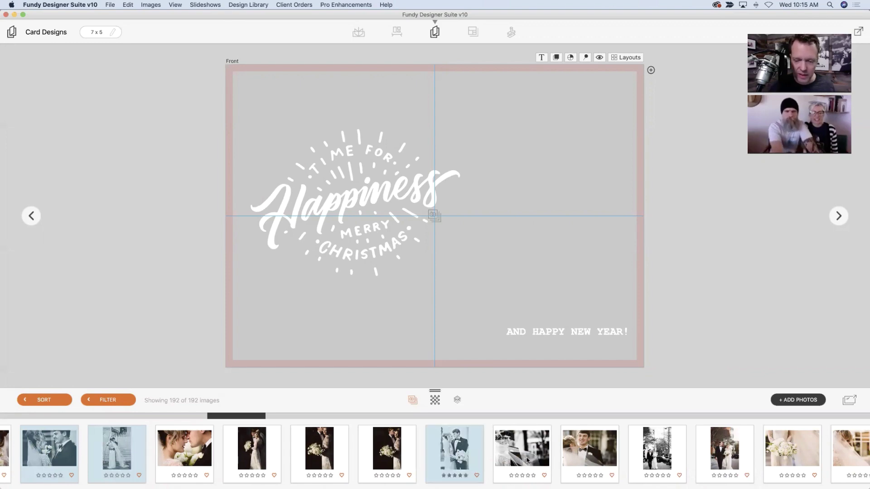
pyautogui.keyDown('super'); pyautogui.click(527, 460); pyautogui.keyUp('super')
pyautogui.moveTo(527, 461); pyautogui.dragTo(480, 273)
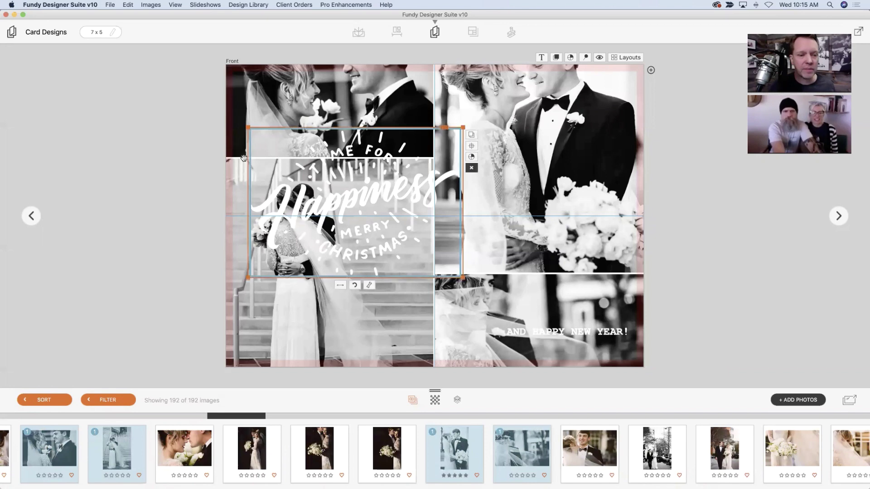
# Enlarge the couple close-up by lowering the gap beneath it and widening its column.
pyautogui.moveTo(236, 162); pyautogui.dragTo(236, 244)
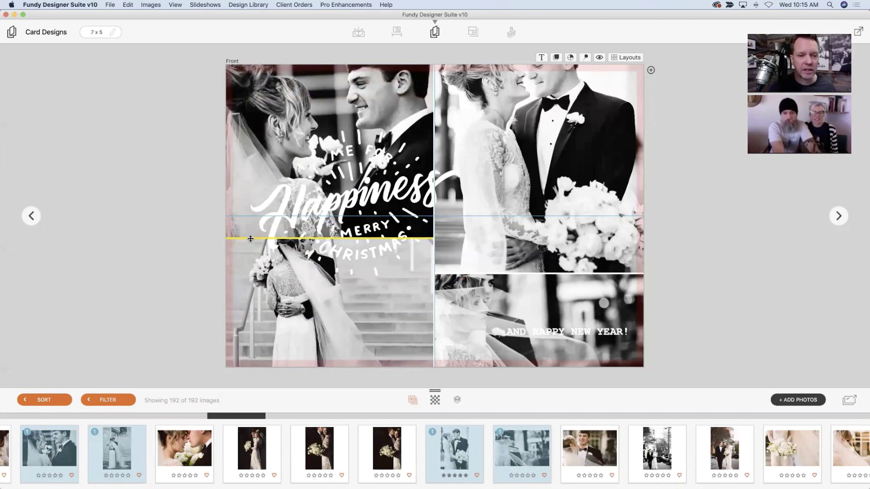
pyautogui.click(379, 308)
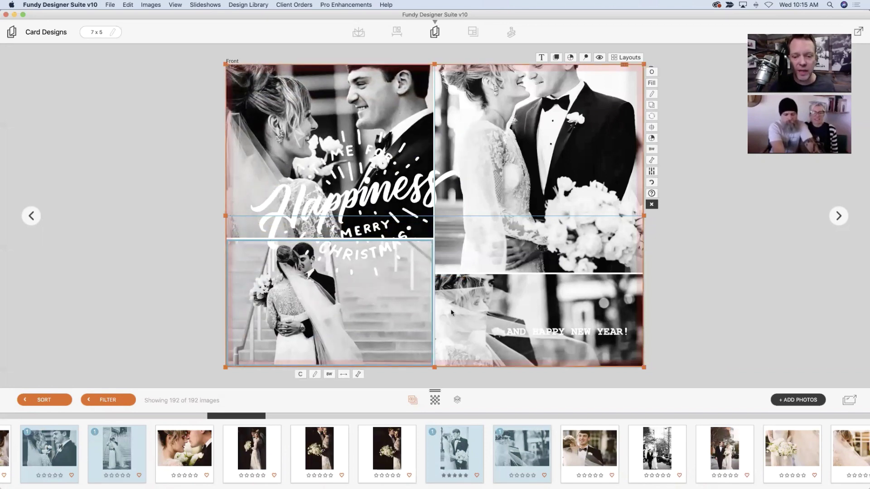
pyautogui.moveTo(434, 307); pyautogui.dragTo(480, 307)
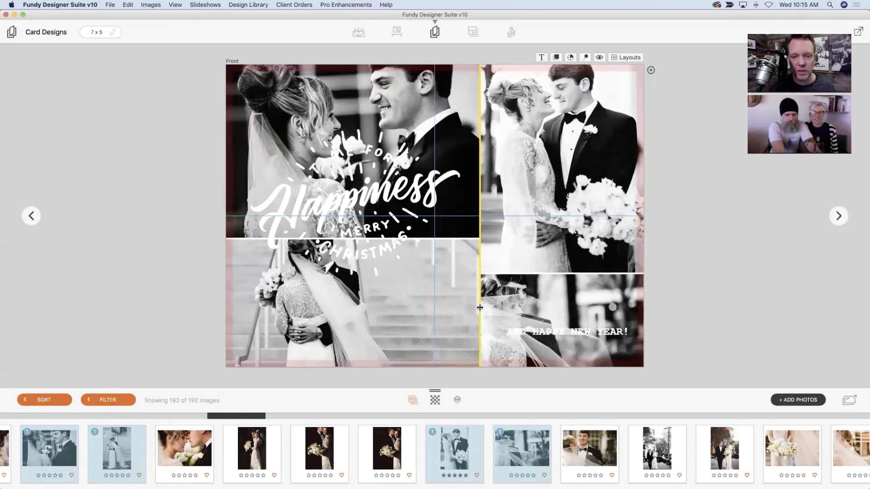
# Reposition the staircase photo in its crop to show the couple's heads, and narrow its column slightly.
pyautogui.click(462, 127)
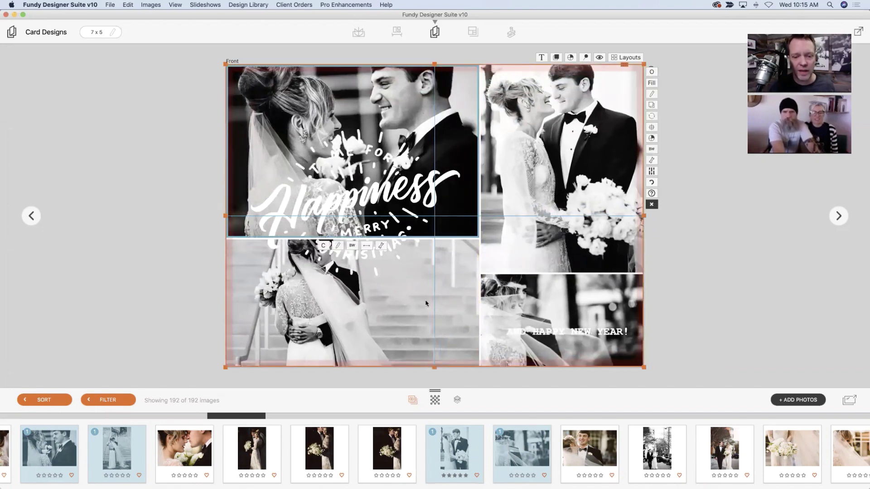
pyautogui.click(373, 297)
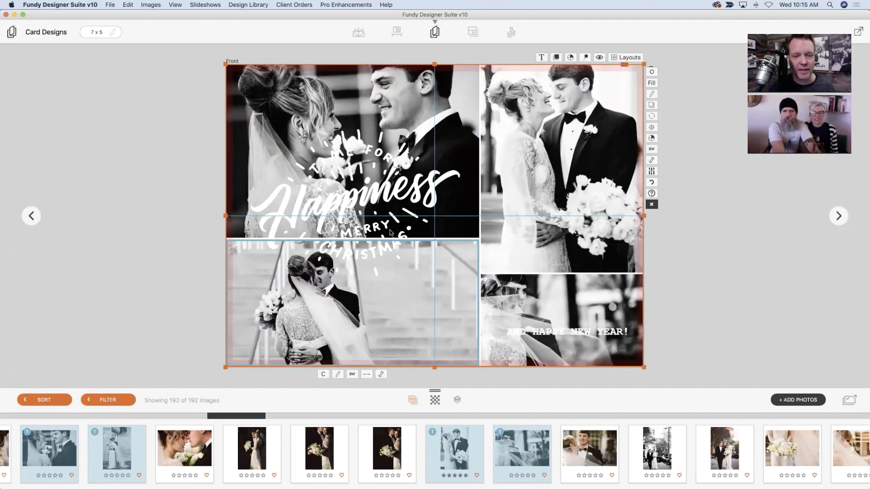
pyautogui.click(395, 197)
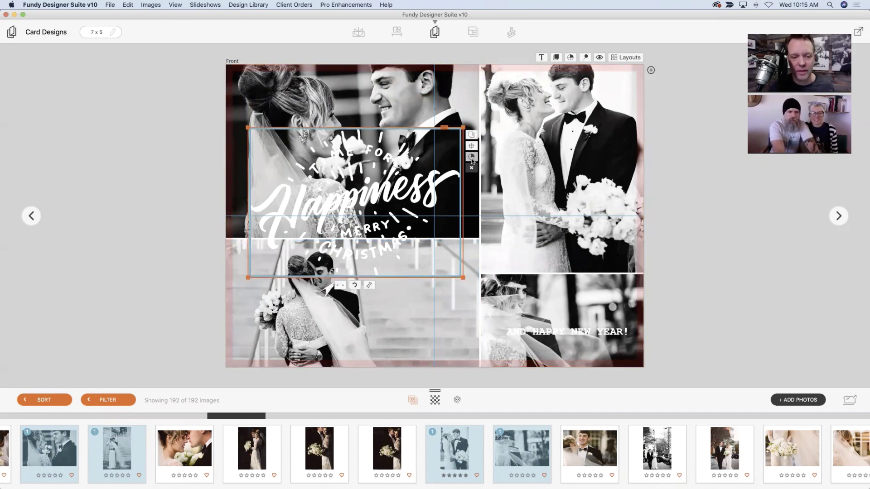
pyautogui.moveTo(480, 292); pyautogui.dragTo(463, 301)
pyautogui.click(514, 303)
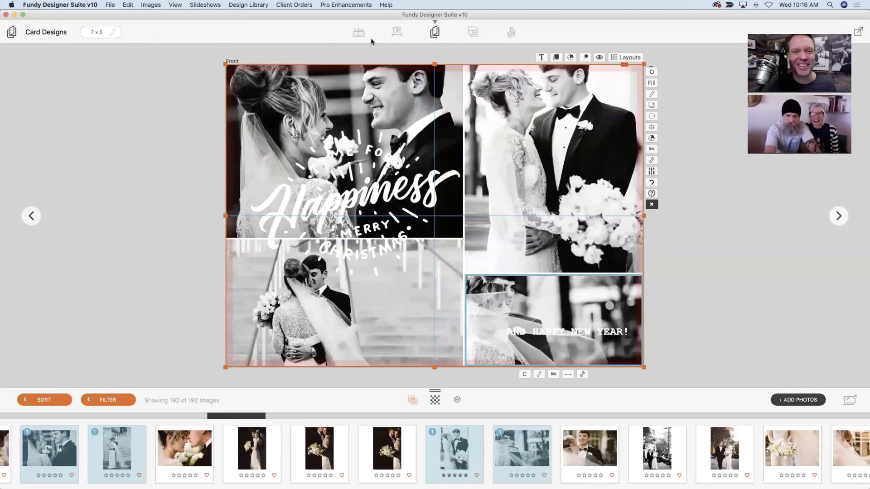
# Switch to the Wall Art design and place the black-and-white groom-with-suspenders photo on the wall above the dining table.
pyautogui.click(399, 32)
pyautogui.click(340, 118)
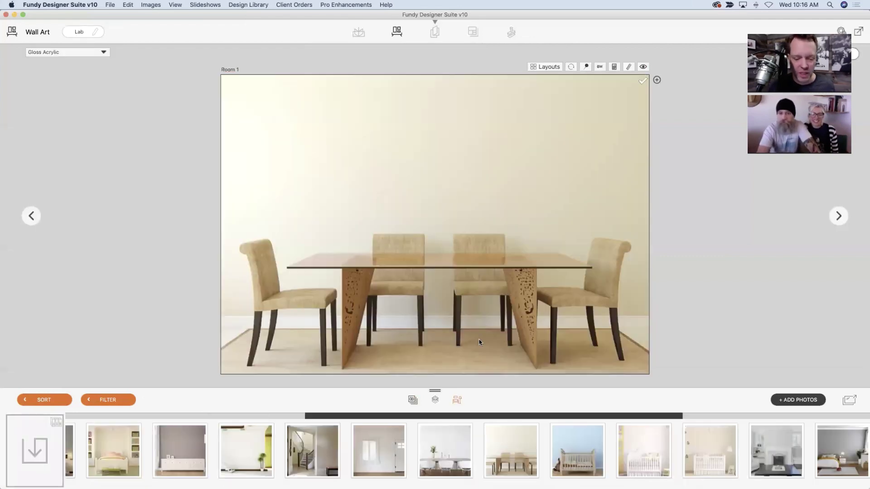
pyautogui.click(413, 400)
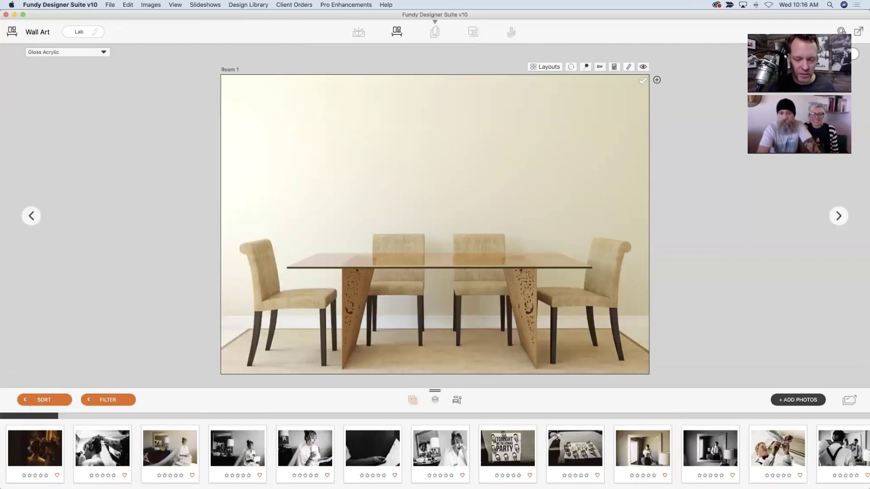
pyautogui.hscroll(10, 434, 461)
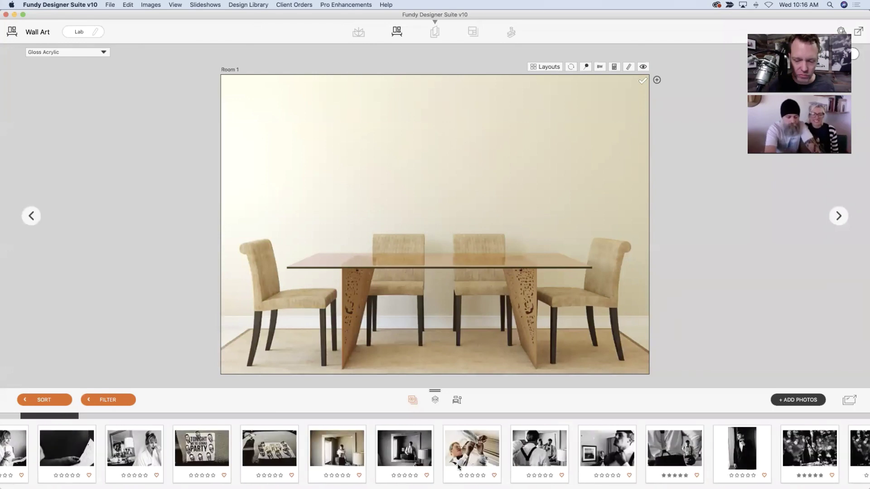
pyautogui.moveTo(400, 449); pyautogui.dragTo(446, 155)
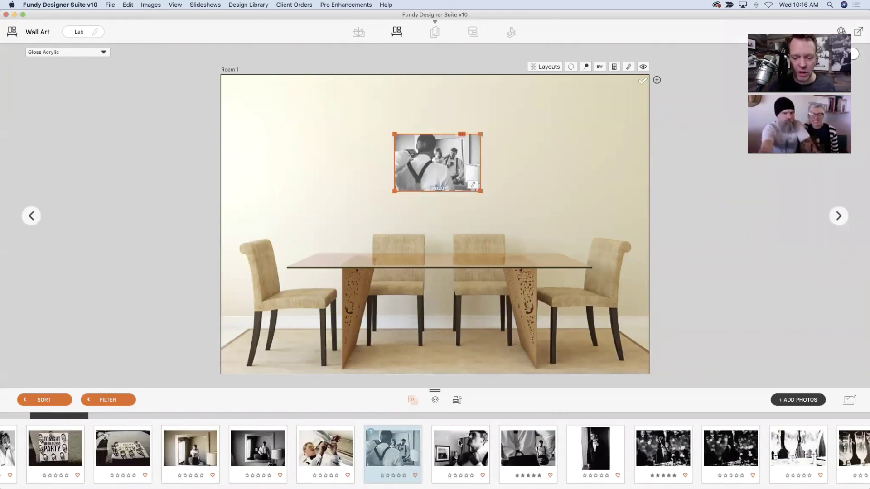
# Add the groom-by-the-curtain, starred suspenders and tuxedo portrait photos to the wall piece, and open it for editing.
pyautogui.click(459, 442)
pyautogui.keyDown('shift'); pyautogui.click(580, 459); pyautogui.keyUp('shift')
pyautogui.moveTo(580, 459); pyautogui.dragTo(410, 198)
pyautogui.doubleClick(432, 172)
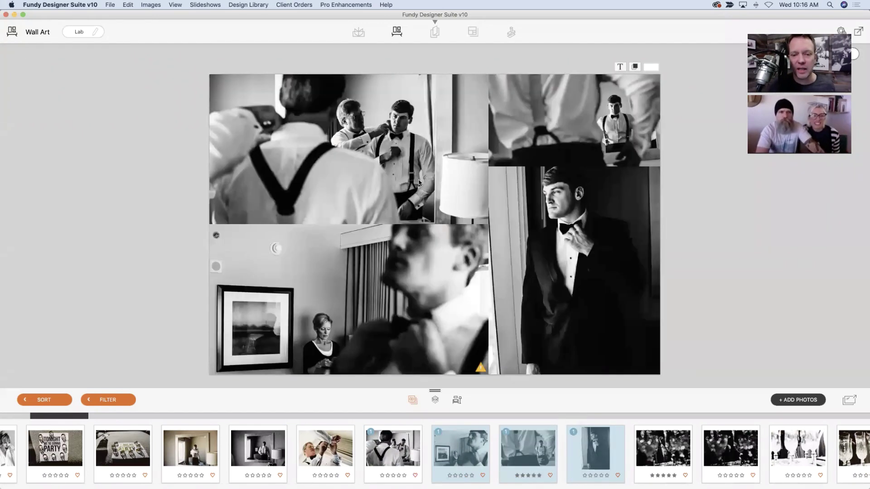
# Set the spacing between the wall collage photos to 18.
pyautogui.click(562, 206)
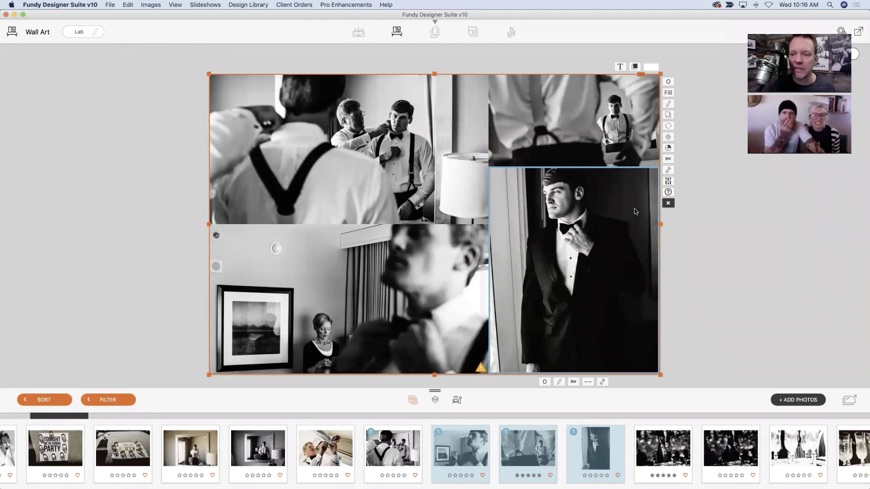
pyautogui.click(668, 171)
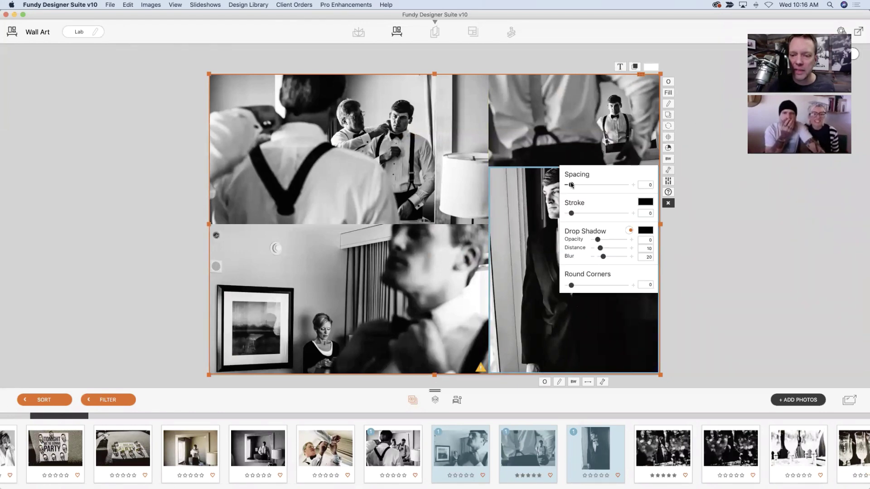
pyautogui.moveTo(570, 184); pyautogui.dragTo(581, 185)
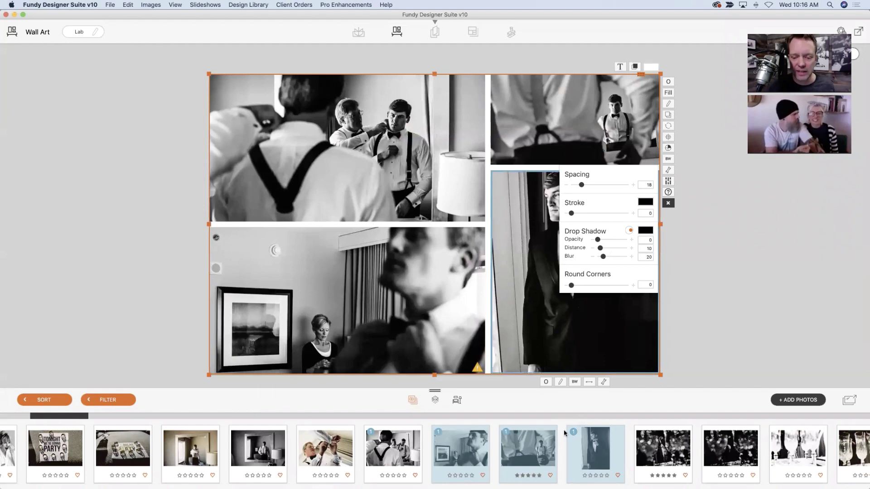
# Even out the four collage photos, add the black-and-white glasses photo below the tuxedo portrait, and return to the room.
pyautogui.hscroll(2, 548, 432)
pyautogui.moveTo(532, 166); pyautogui.dragTo(430, 226)
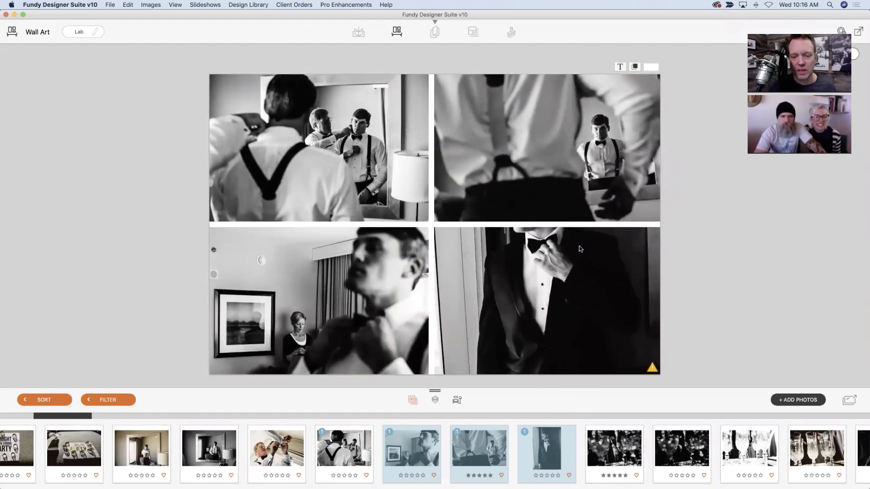
pyautogui.moveTo(736, 448); pyautogui.dragTo(607, 370)
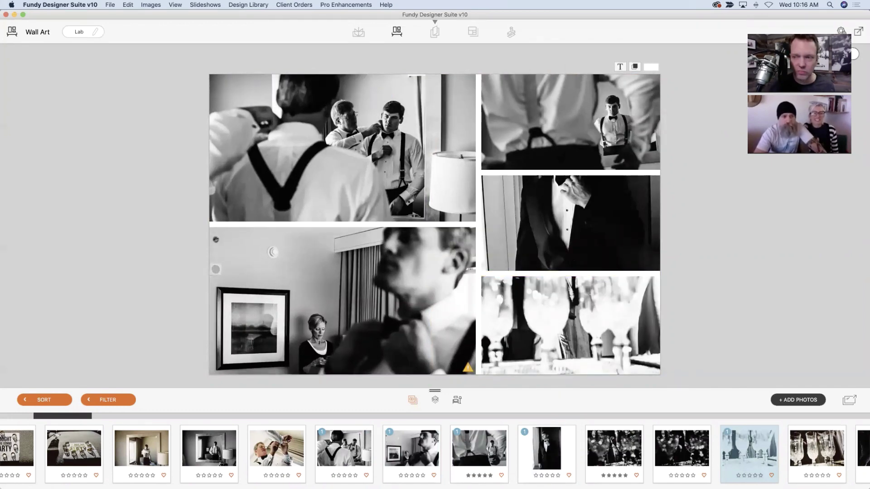
pyautogui.click(854, 54)
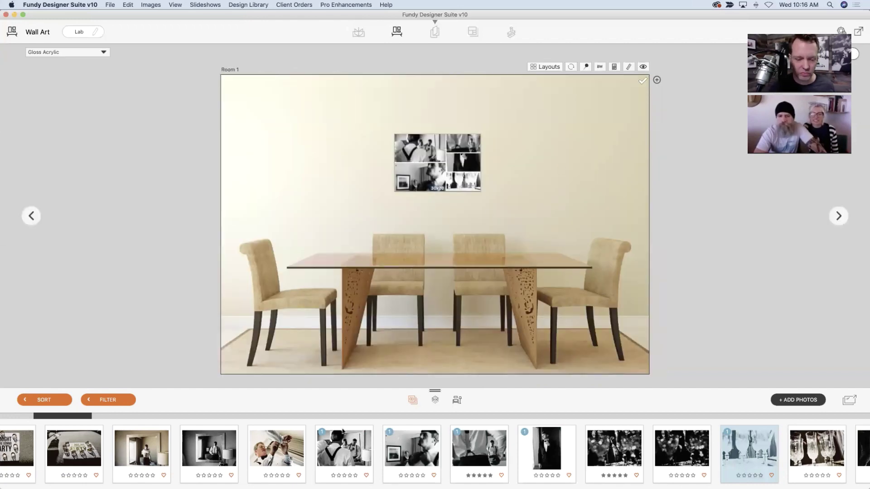
# Apply the single-piece 40x30 standard layout to the wall collage.
pyautogui.click(545, 67)
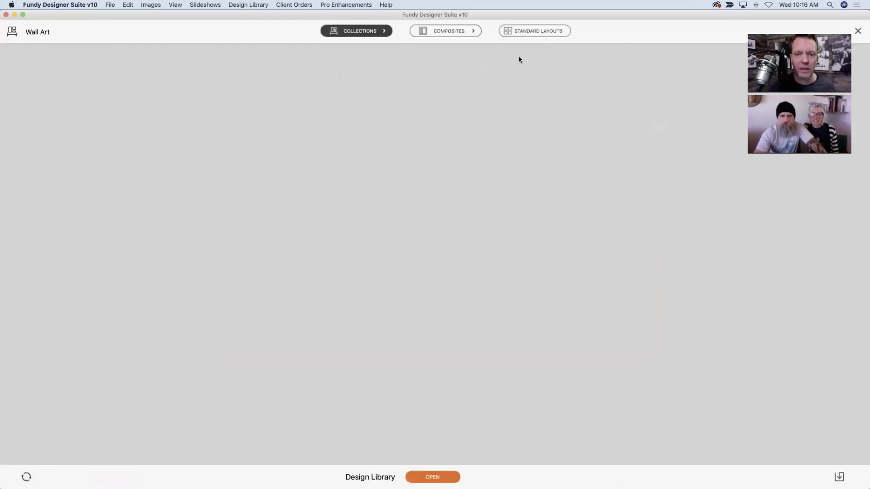
pyautogui.click(527, 33)
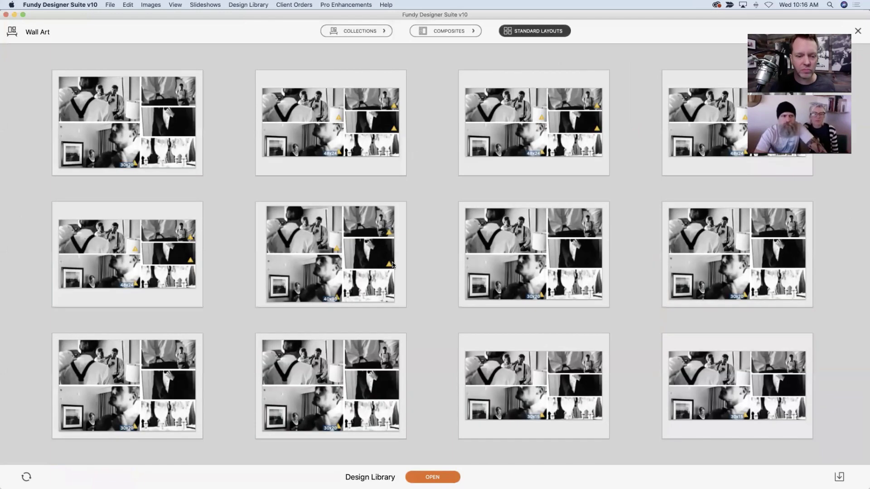
pyautogui.click(359, 275)
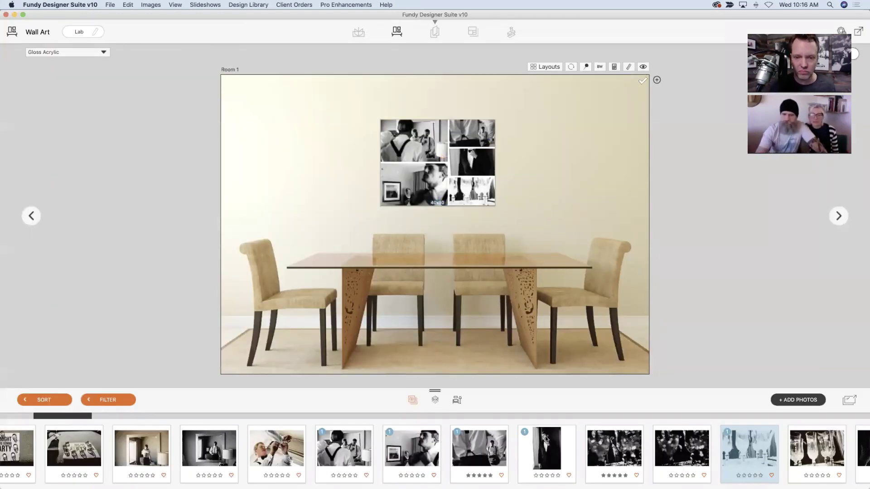
# Flank the wall collage with a 16x24 tuxedo portrait on its right and a 16x16 groom-by-the-doorway photo on its left.
pyautogui.moveTo(545, 436); pyautogui.dragTo(525, 152)
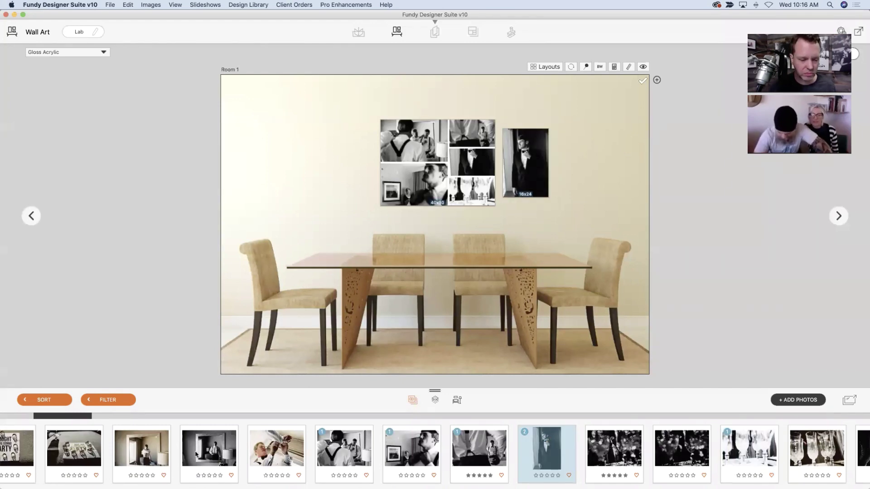
pyautogui.moveTo(209, 449); pyautogui.dragTo(339, 157)
pyautogui.moveTo(304, 184); pyautogui.dragTo(326, 186)
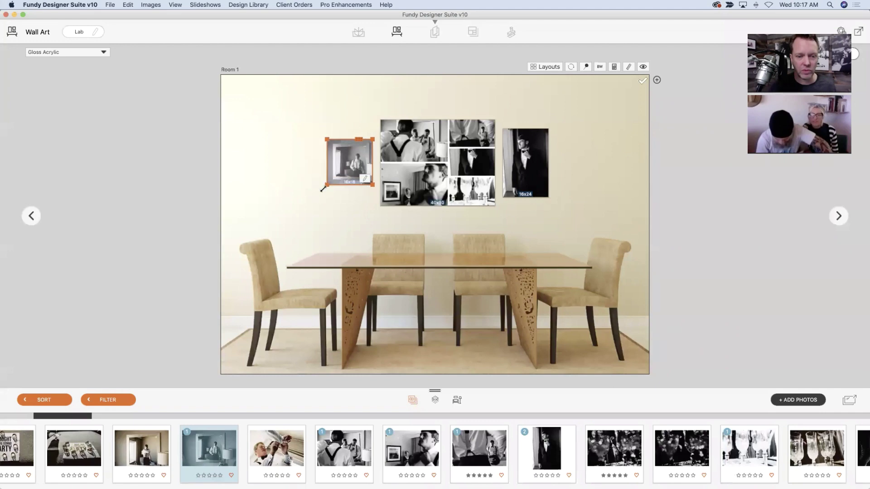
pyautogui.click(502, 289)
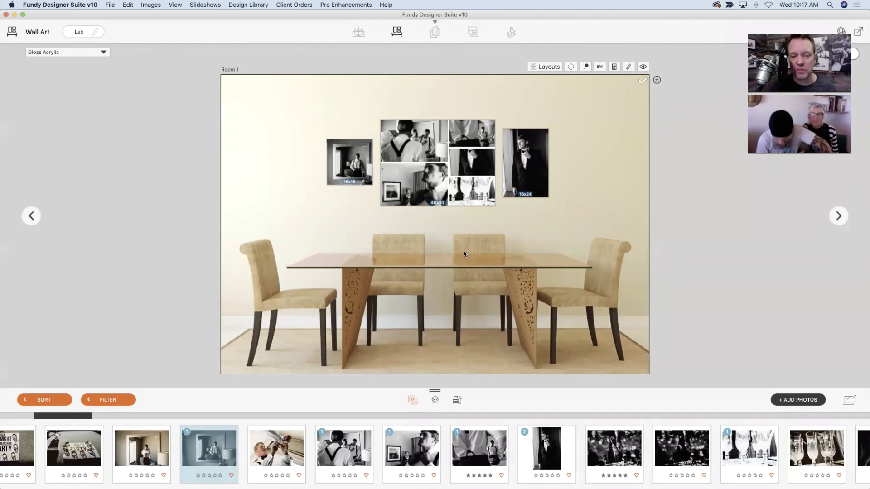
pyautogui.click(444, 164)
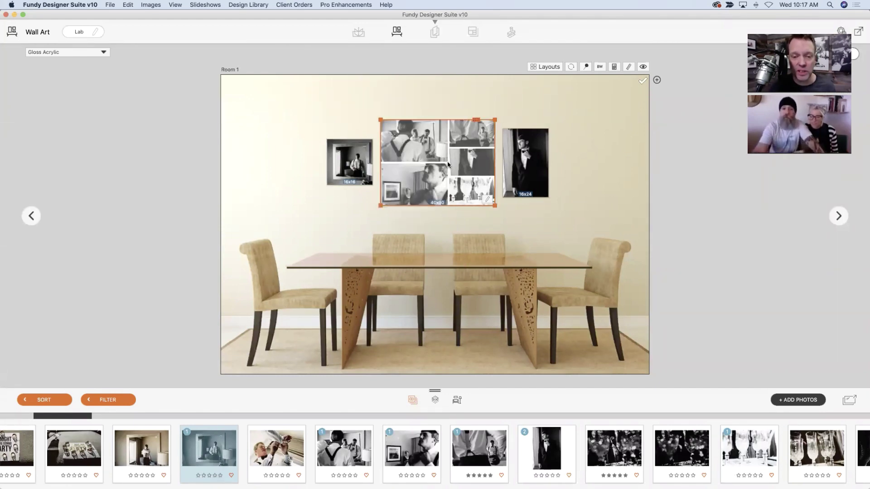
# Switch back to the 10x10 album and adjust the dividers between the photos in the left-page collage on pages 11-12.
pyautogui.click(357, 32)
pyautogui.click(317, 128)
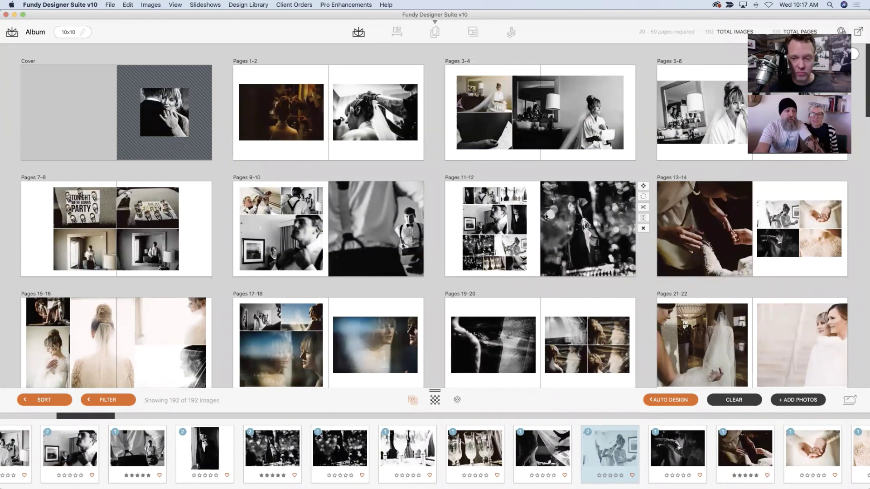
pyautogui.click(507, 222)
pyautogui.click(508, 223)
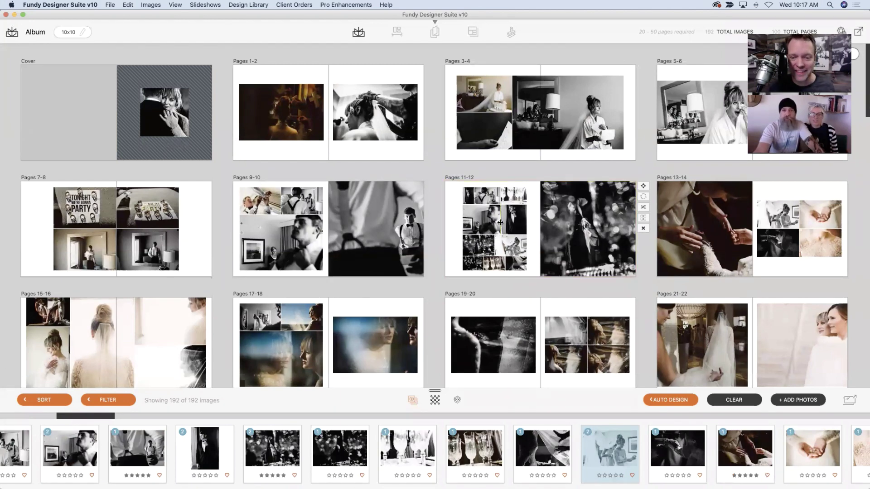
pyautogui.click(485, 199)
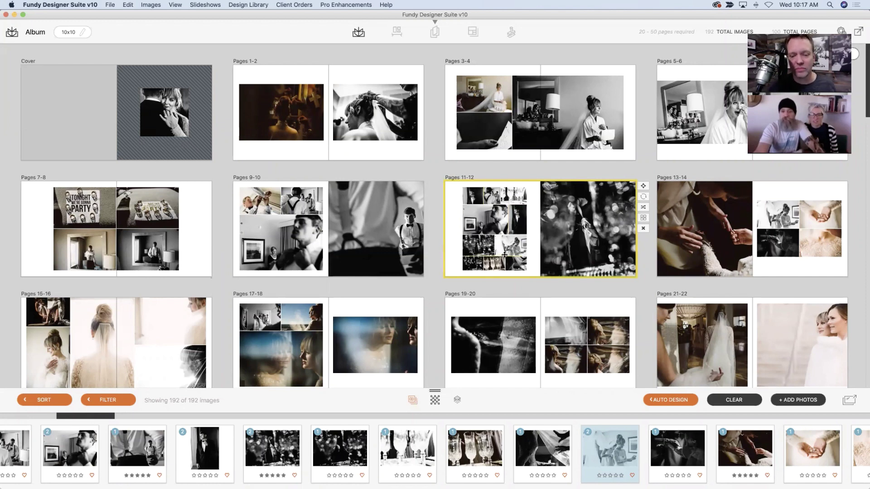
pyautogui.moveTo(490, 235); pyautogui.dragTo(490, 229)
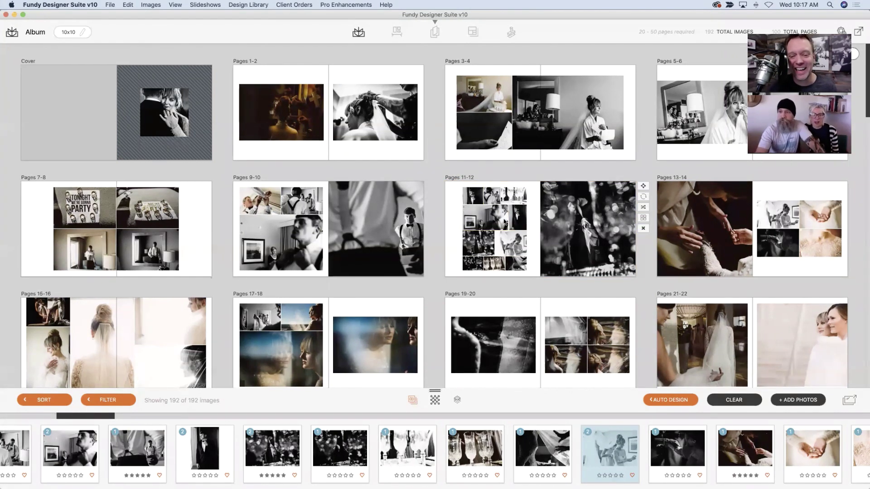
pyautogui.moveTo(507, 218)
pyautogui.mouseDown()
pyautogui.moveTo(500, 217)
pyautogui.moveTo(508, 218)
pyautogui.mouseUp()
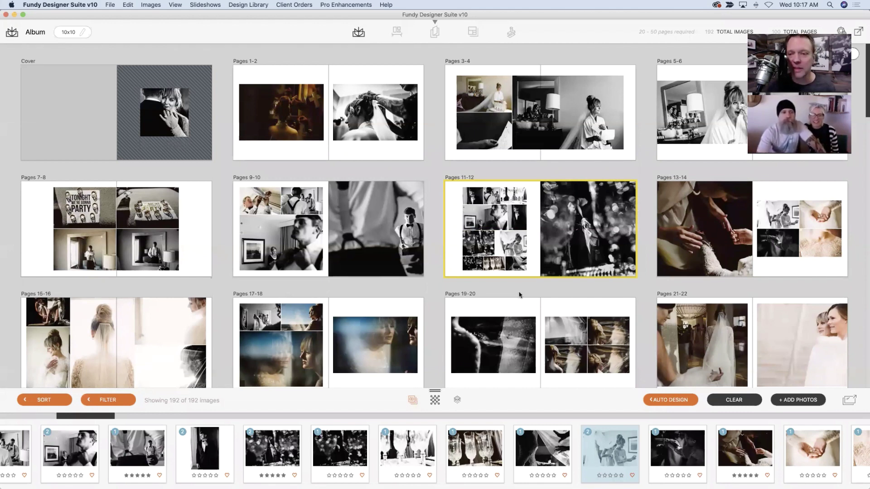
pyautogui.moveTo(553, 255)
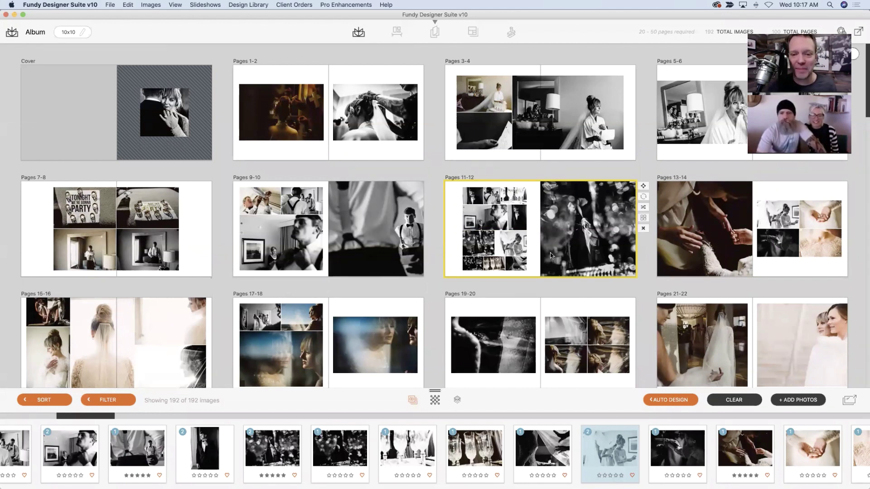
# Force quit Google Chrome.
pyautogui.press('super+Tab')
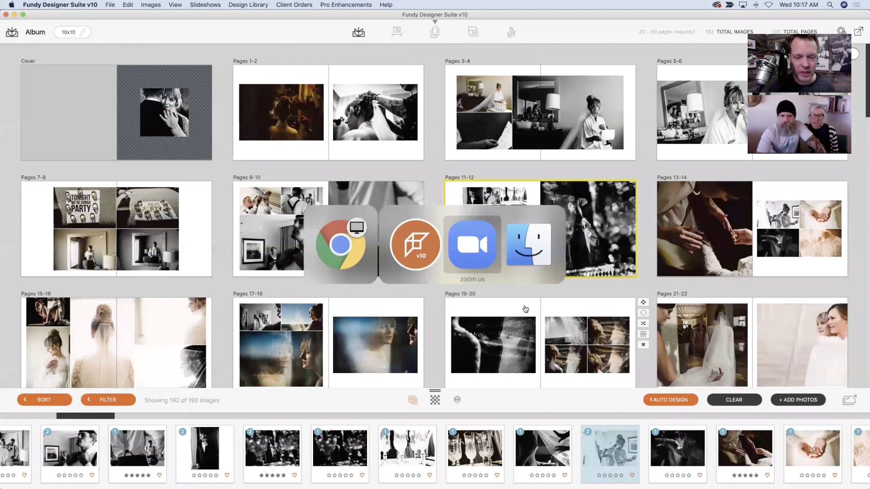
pyautogui.press('Escape')
pyautogui.moveTo(285, 207)
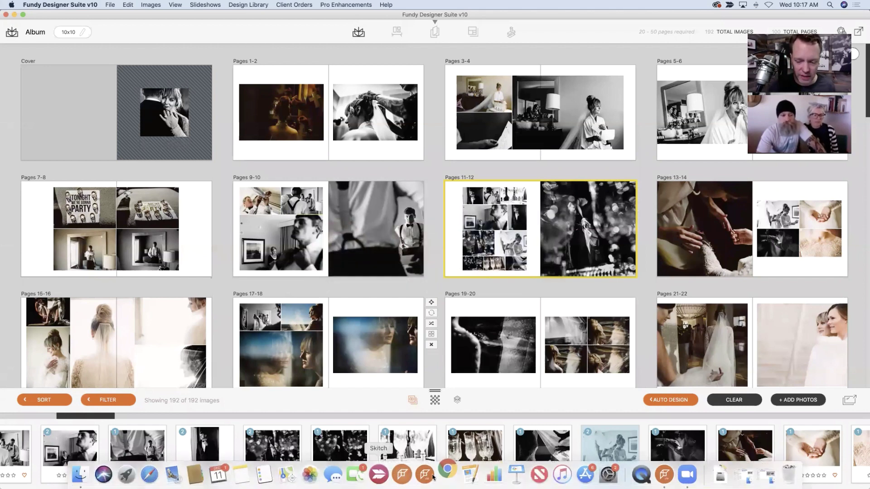
pyautogui.click(444, 474)
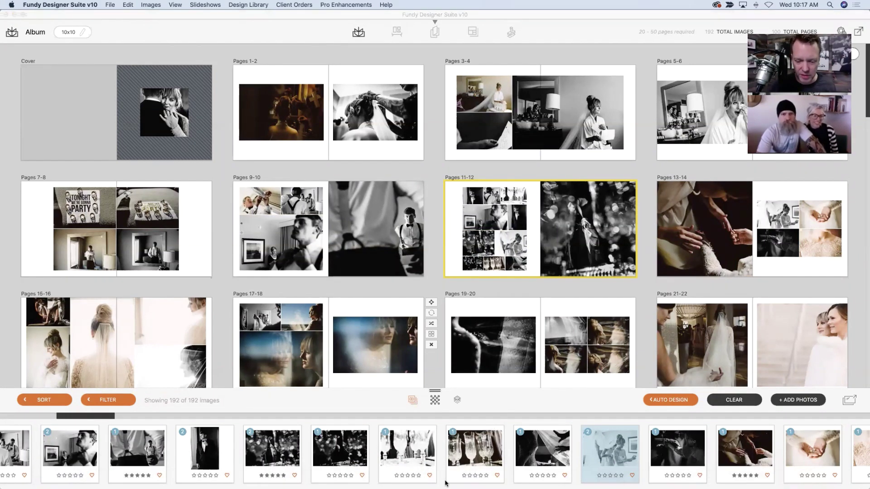
pyautogui.rightClick(447, 474)
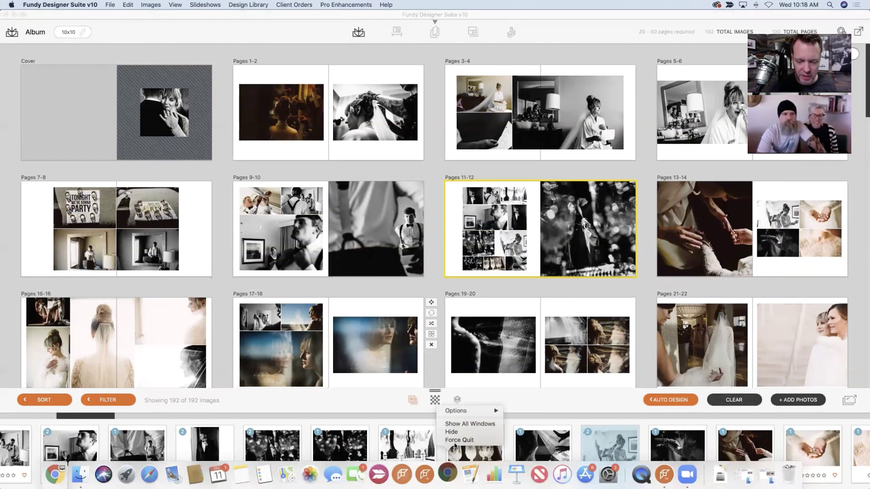
pyautogui.click(455, 442)
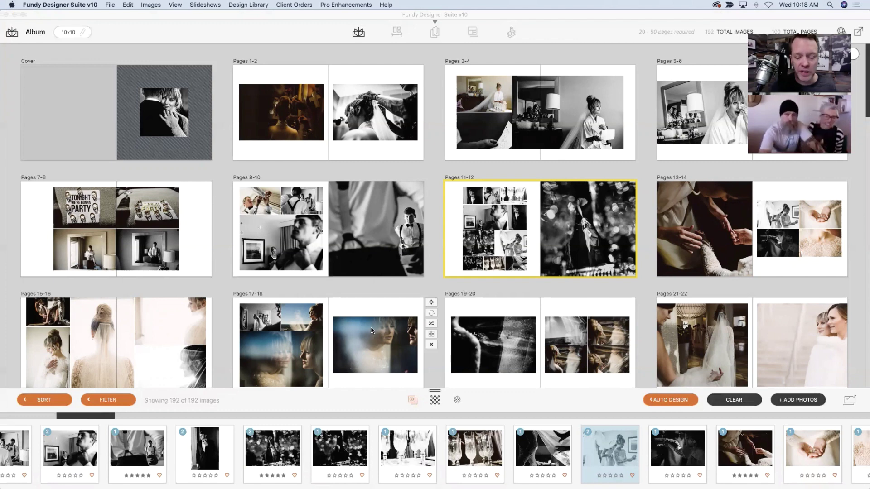
# Move the unrated black-and-white blurred-lights photo to just after the white-robed bride by the window in the image strip.
pyautogui.click(351, 459)
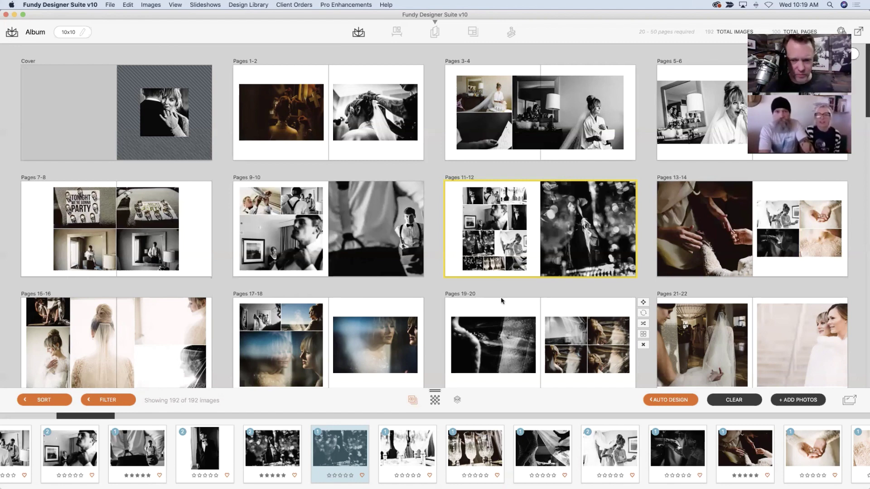
pyautogui.click(512, 306)
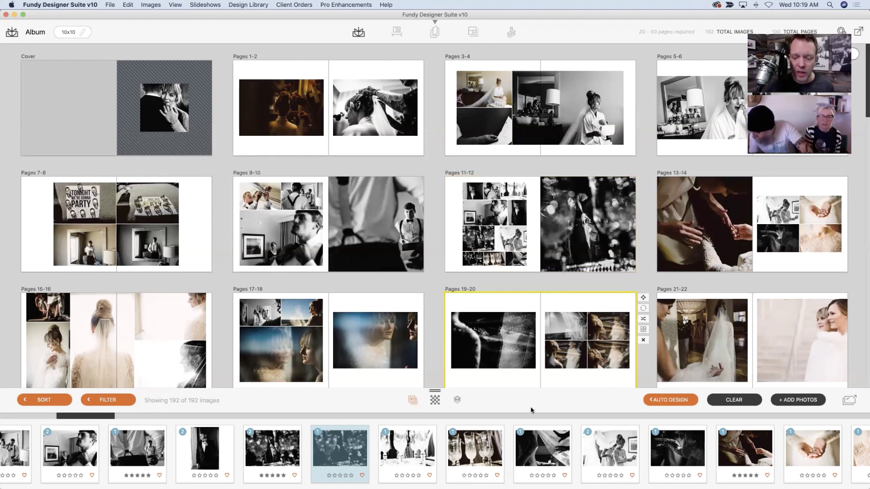
pyautogui.moveTo(340, 449); pyautogui.dragTo(643, 472)
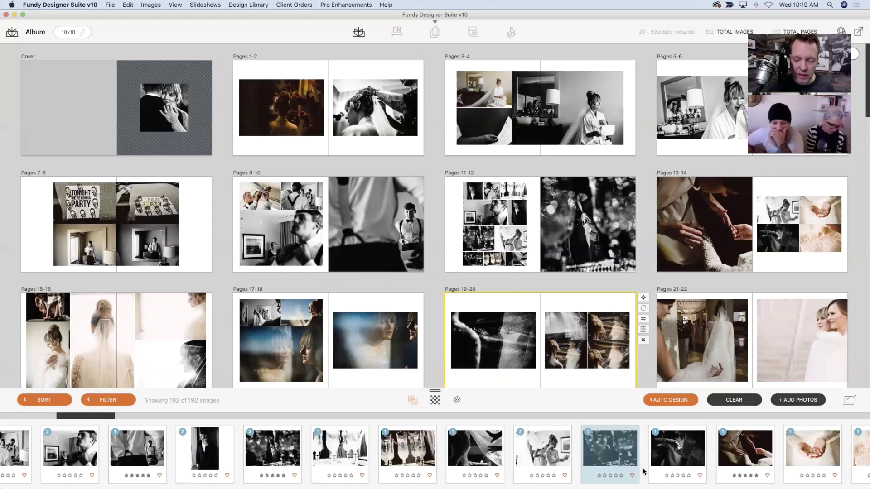
# Open the photos in the separate image window, preview the groom-in-suspenders photo, and show all images as a thumbnail grid.
pyautogui.click(849, 401)
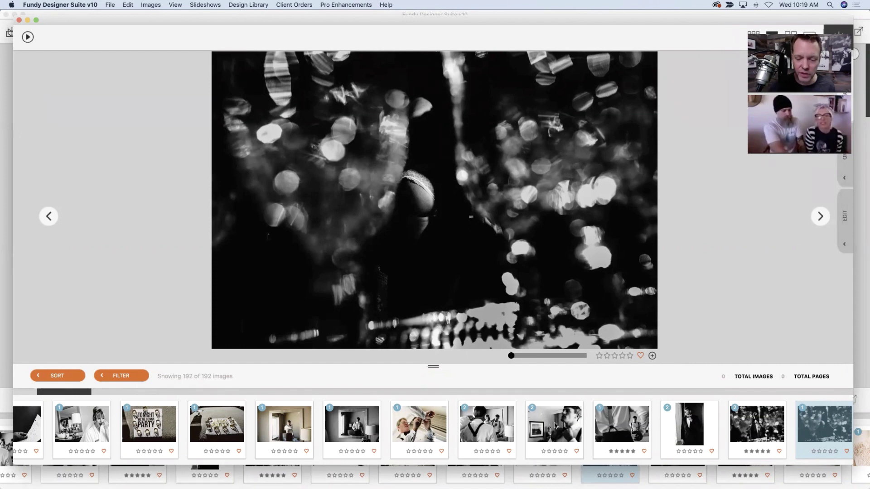
pyautogui.moveTo(559, 420); pyautogui.dragTo(452, 430)
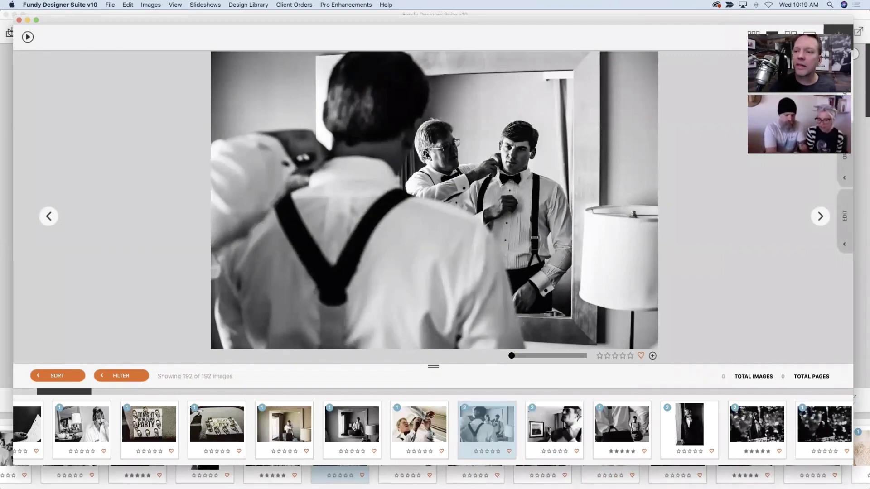
pyautogui.click(753, 34)
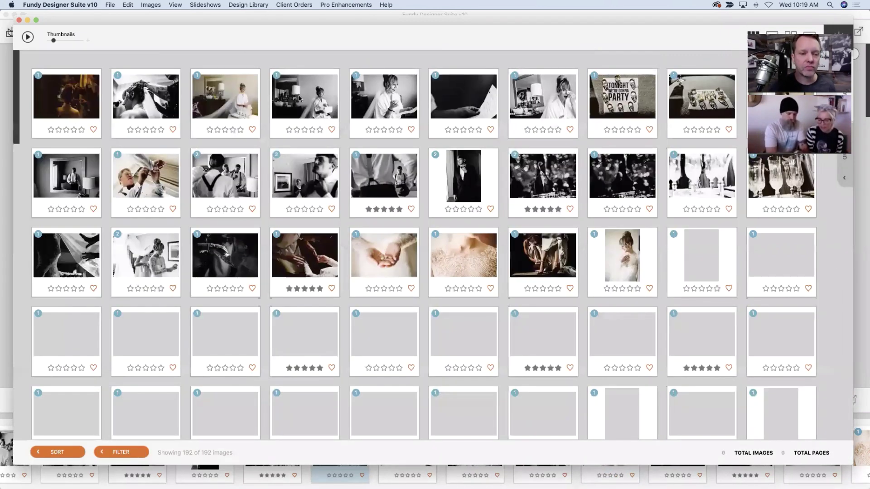
# Move the seated-bride photo to the third row, and place the four photos from the robed bride to the party sign after the cupped-hands photo.
pyautogui.moveTo(302, 99); pyautogui.dragTo(265, 257)
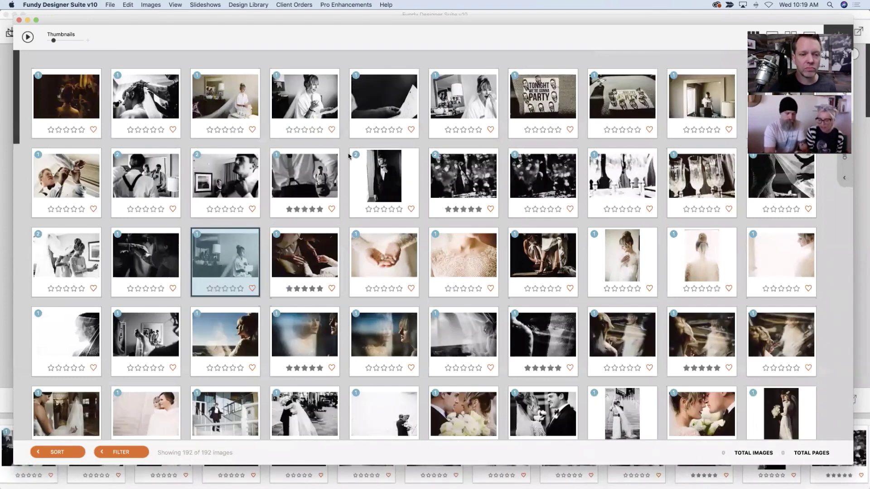
pyautogui.click(318, 113)
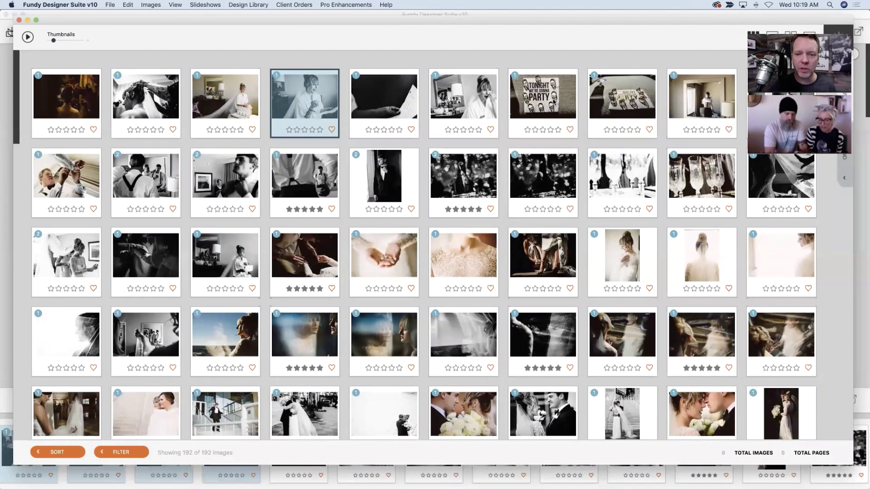
pyautogui.keyDown('shift'); pyautogui.click(555, 103); pyautogui.keyUp('shift')
pyautogui.moveTo(467, 101)
pyautogui.mouseDown()
pyautogui.moveTo(428, 177)
pyautogui.moveTo(475, 101)
pyautogui.mouseUp()
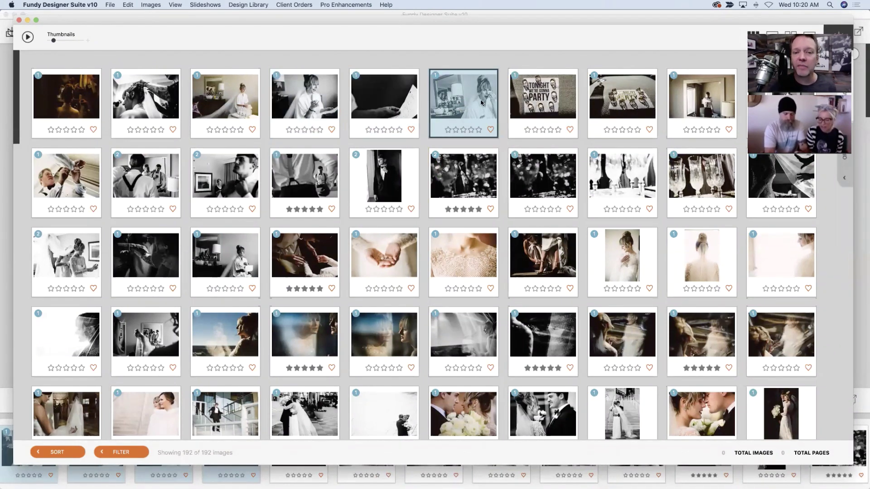
pyautogui.click(313, 100)
pyautogui.keyDown('shift'); pyautogui.click(537, 100); pyautogui.keyUp('shift')
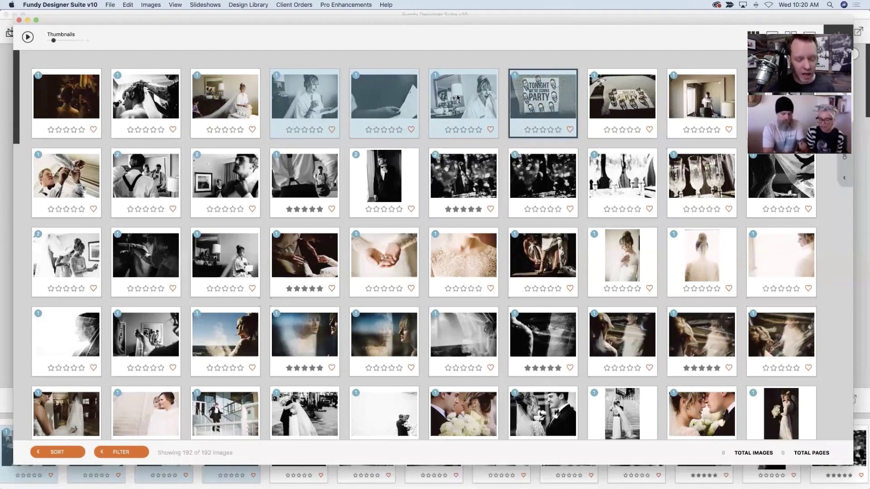
pyautogui.moveTo(457, 97); pyautogui.dragTo(428, 277)
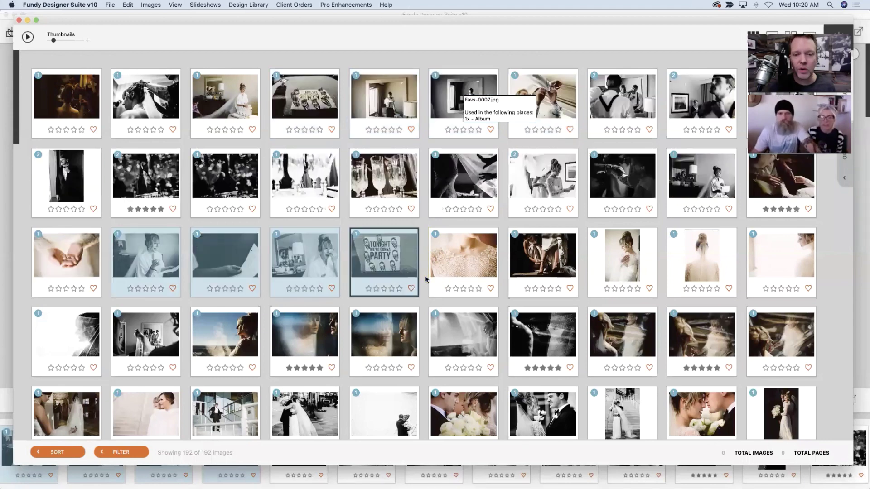
# Select the separate photos of the bride by the lamp, the crouching bride and the embracing couple, and move them before the blue-sky profile photo.
pyautogui.scroll(-3, 428, 271)
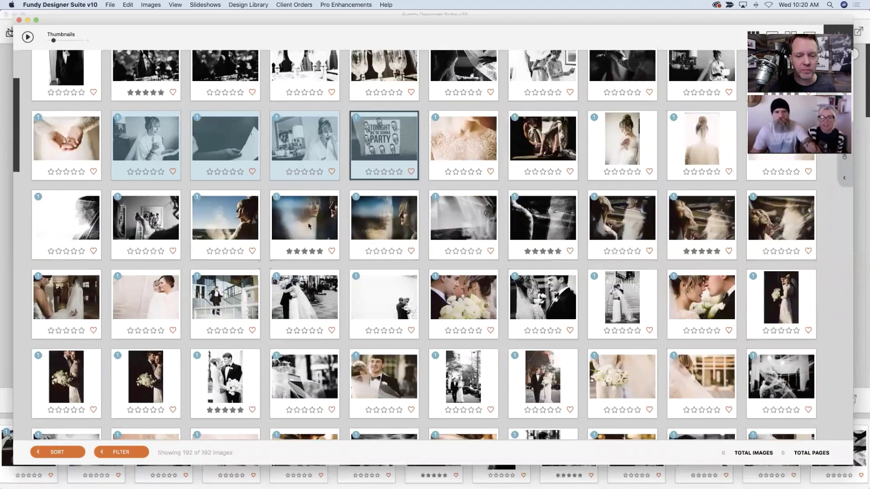
pyautogui.click(310, 227)
pyautogui.keyDown('shift'); pyautogui.click(621, 229); pyautogui.keyUp('shift')
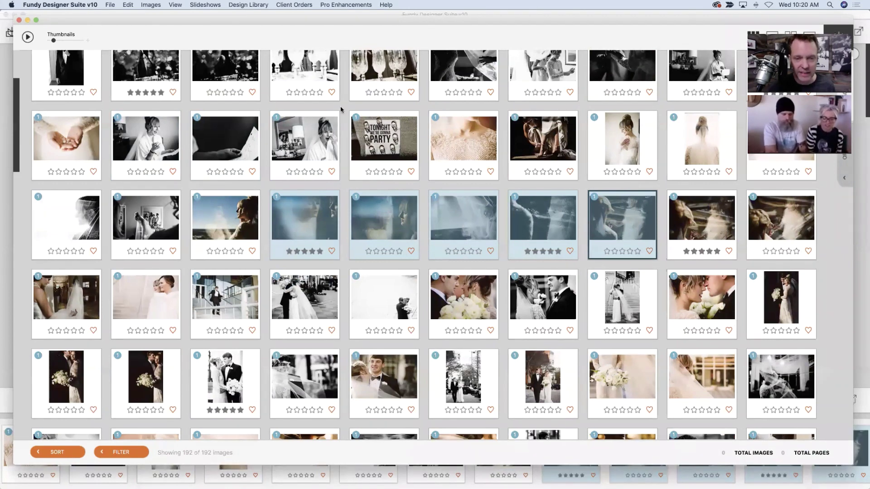
pyautogui.click(319, 135)
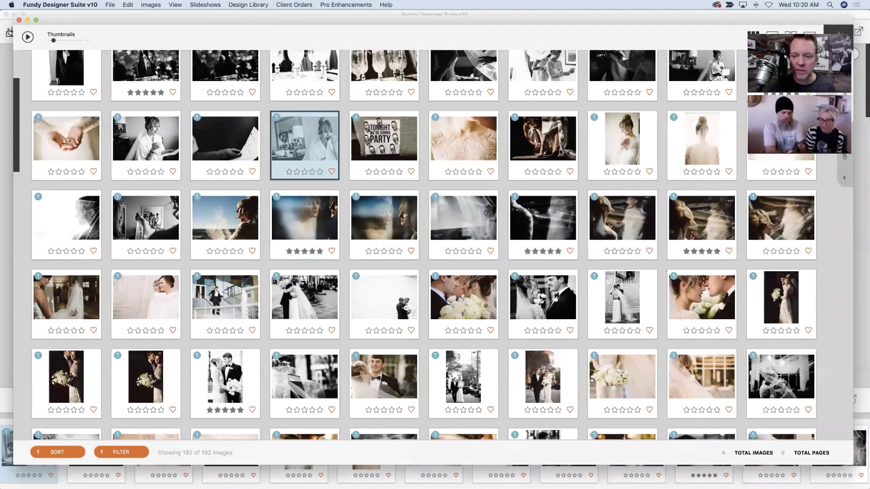
pyautogui.keyDown('super'); pyautogui.click(561, 153); pyautogui.keyUp('super')
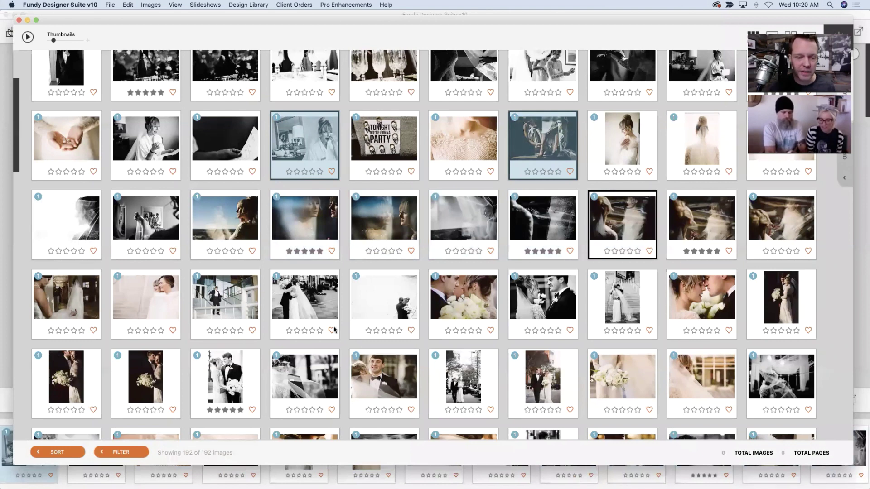
pyautogui.keyDown('super'); pyautogui.click(311, 316); pyautogui.keyUp('super')
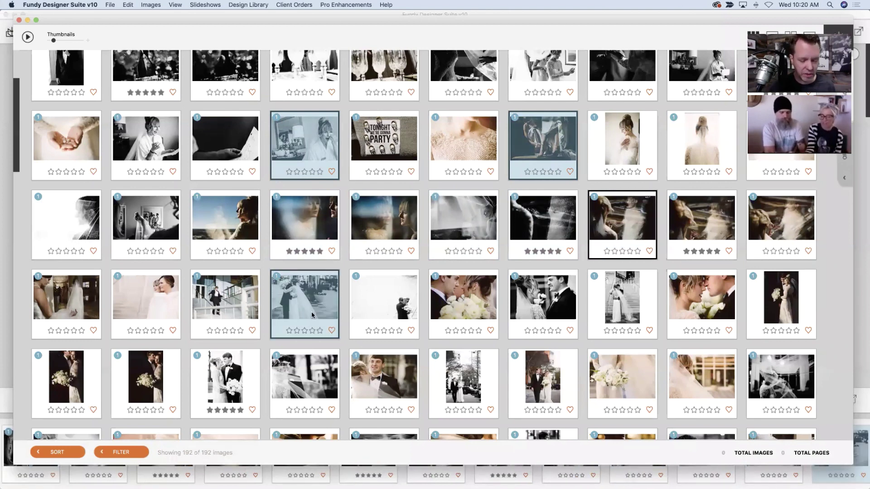
pyautogui.moveTo(311, 315); pyautogui.dragTo(183, 230)
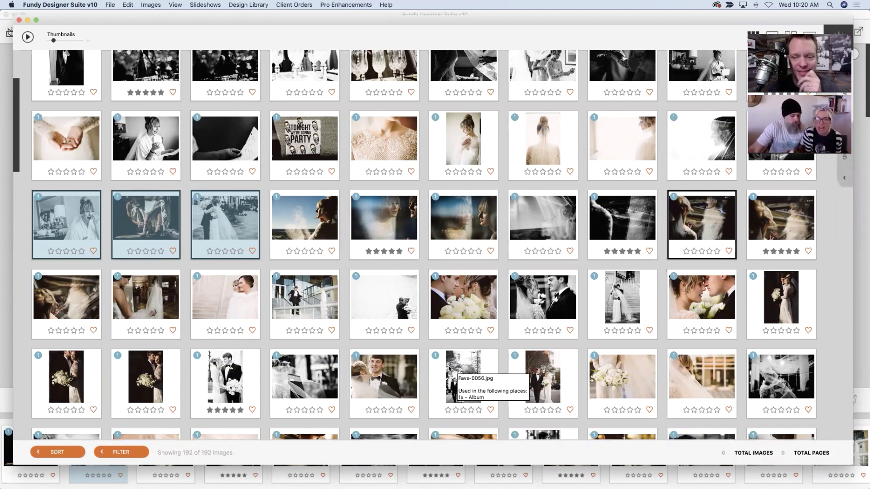
# Preview the smiling groom photo enlarged, and select the five-star black-and-white veil photo back in the thumbnail grid.
pyautogui.scroll(3, 448, 368)
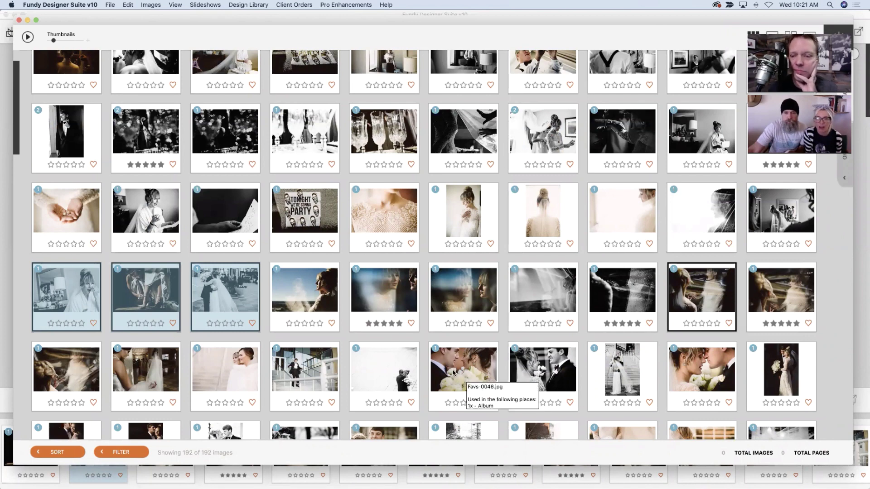
pyautogui.scroll(2, 452, 372)
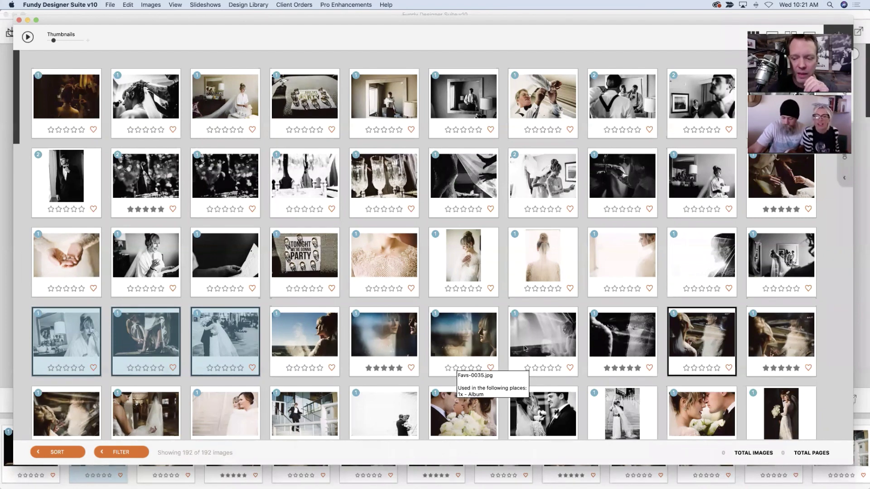
pyautogui.scroll(-4, 498, 339)
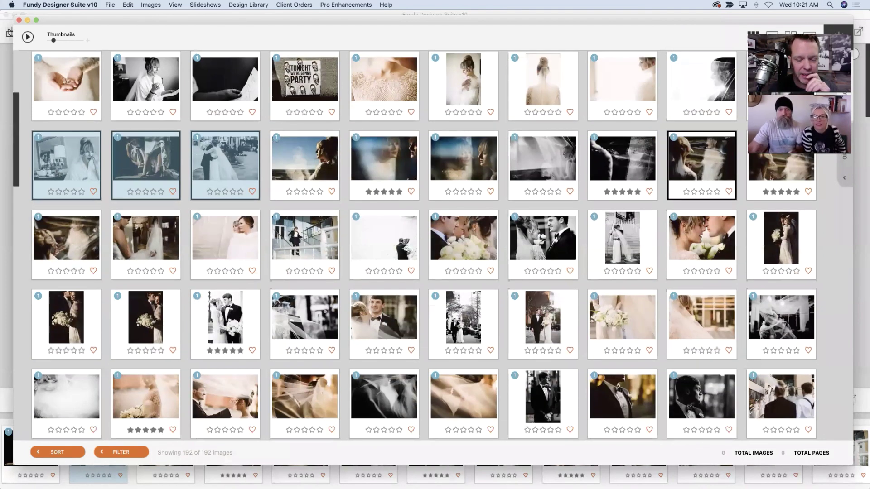
pyautogui.click(390, 318)
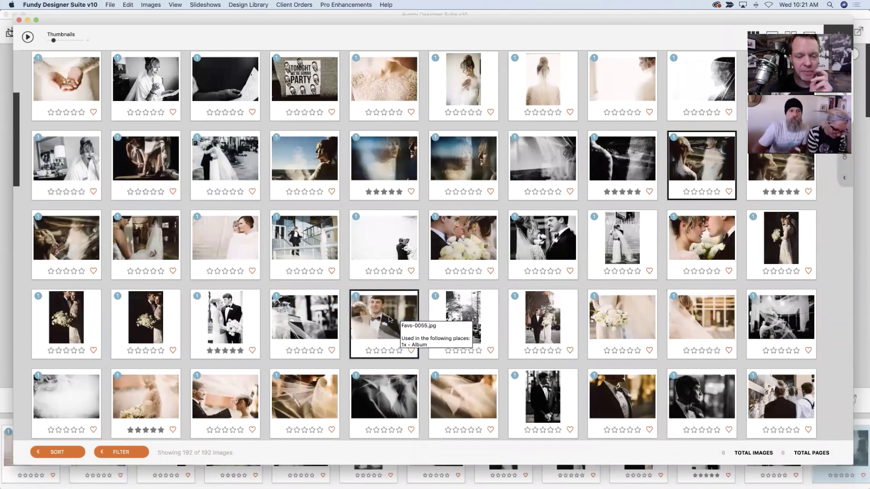
pyautogui.doubleClick(388, 316)
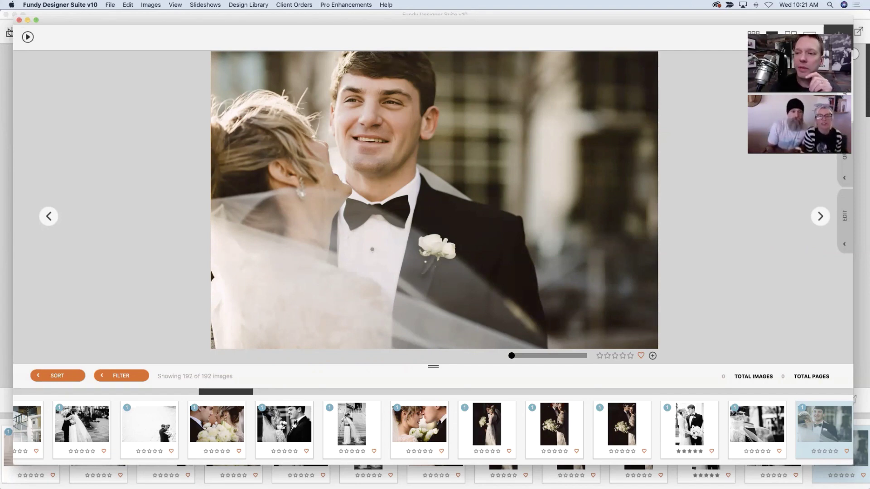
pyautogui.press('Escape')
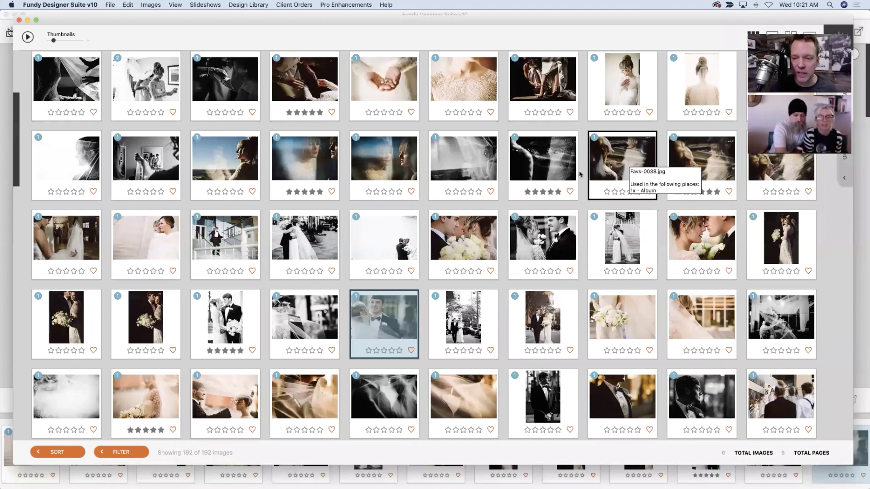
pyautogui.click(566, 176)
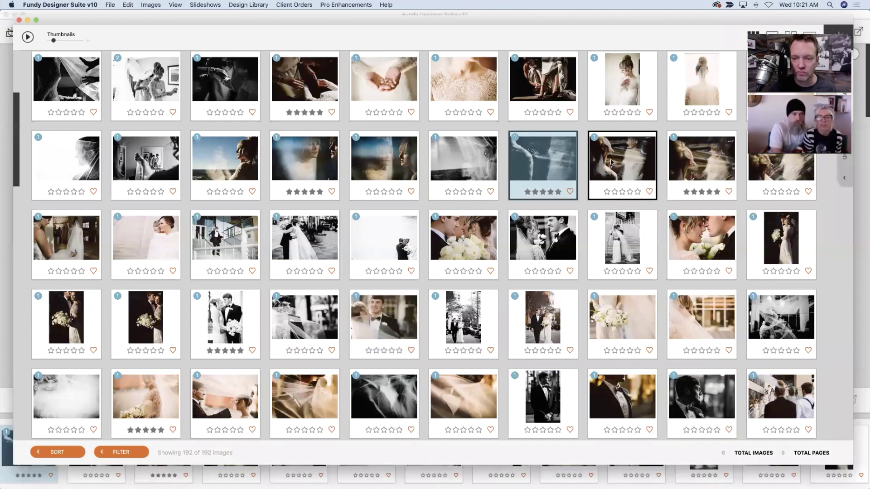
# Group the four consecutive veil photos starting with the five-star black-and-white one, and show the image tag options.
pyautogui.click(623, 245)
pyautogui.click(553, 164)
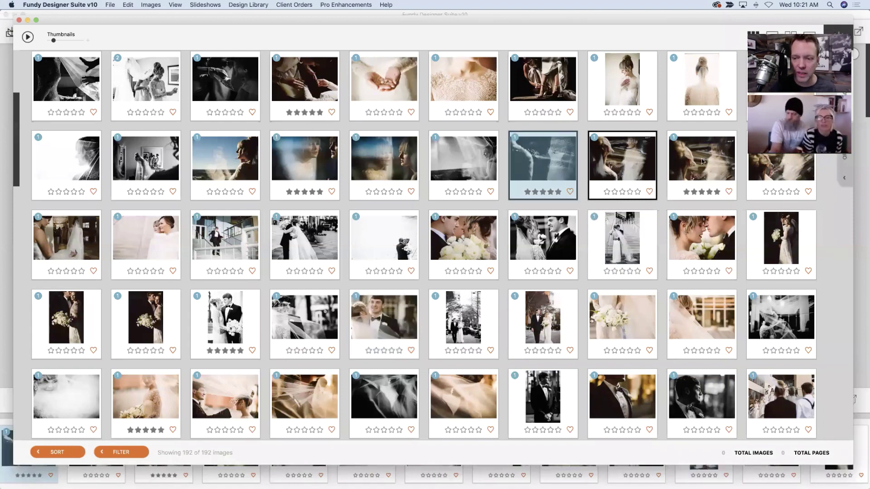
pyautogui.keyDown('shift'); pyautogui.click(760, 170); pyautogui.keyUp('shift')
pyautogui.rightClick(760, 170)
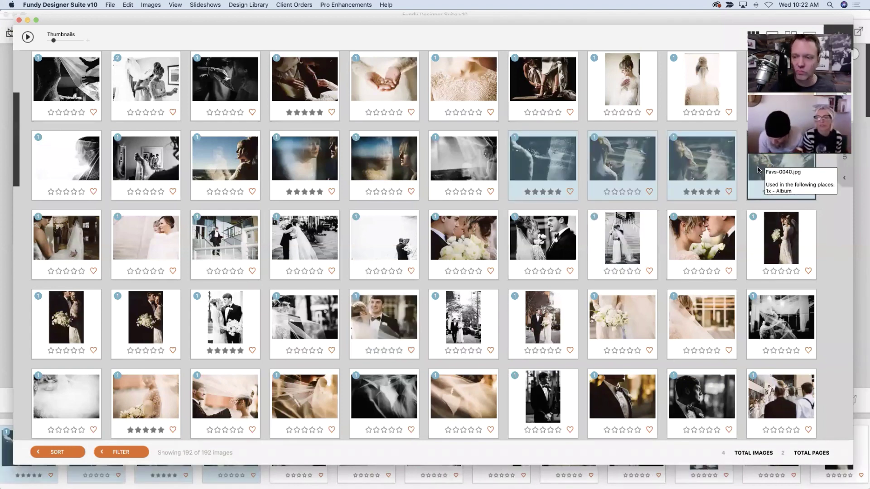
pyautogui.click(779, 181)
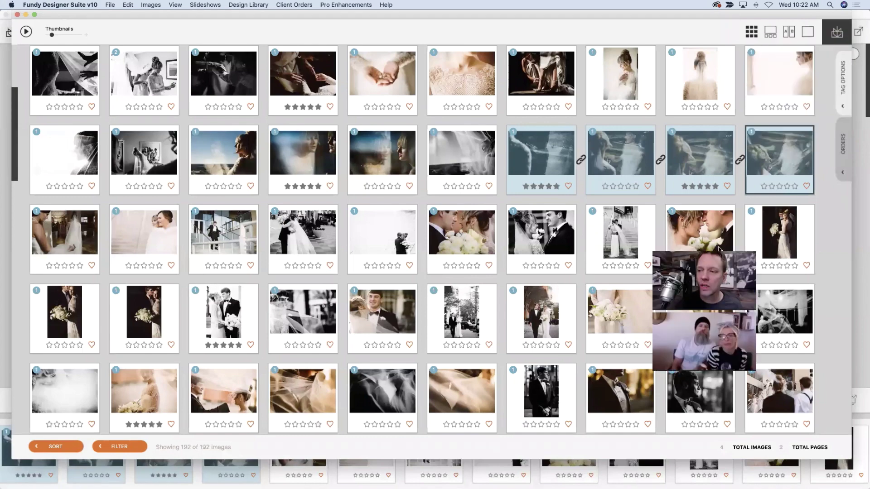
pyautogui.click(840, 88)
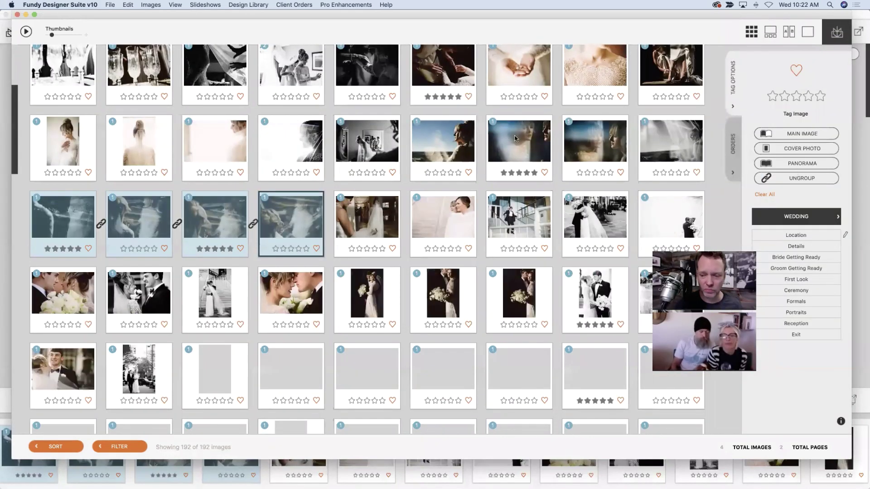
# Move the five-star third photo of the veil group on its own to just after the blue-sky profile photo.
pyautogui.click(301, 220)
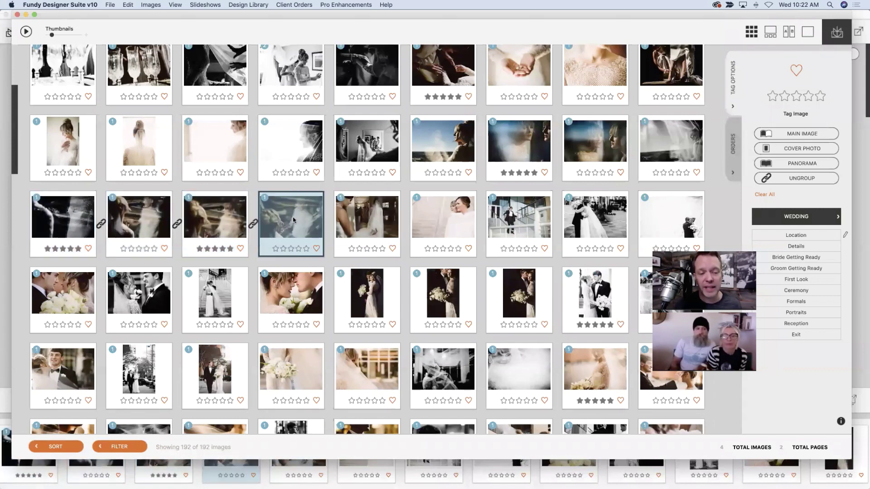
pyautogui.click(214, 217)
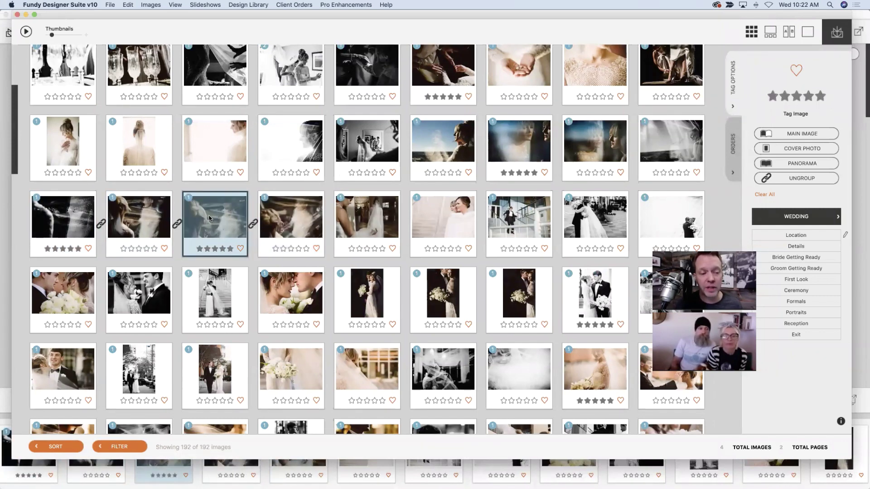
pyautogui.moveTo(211, 219); pyautogui.dragTo(481, 144)
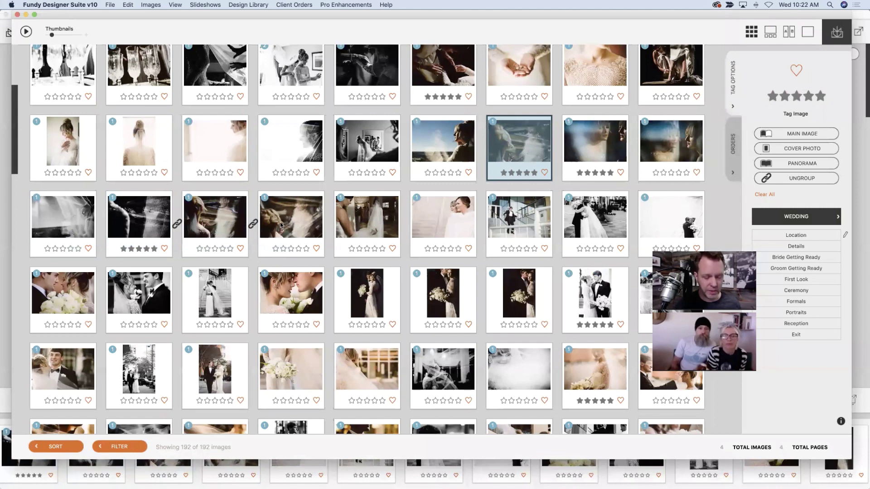
# Select the separated five-star veil photo with the three other veil photos and combine all four into a new group.
pyautogui.keyDown('shift'); pyautogui.click(259, 228); pyautogui.keyUp('shift')
pyautogui.click(528, 149)
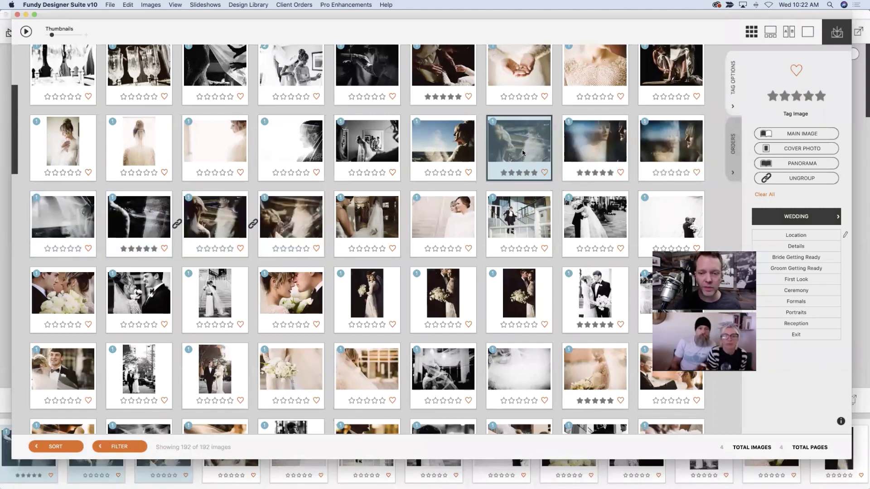
pyautogui.keyDown('super'); pyautogui.click(281, 219); pyautogui.keyUp('super')
pyautogui.keyDown('super'); pyautogui.click(218, 228); pyautogui.keyUp('super')
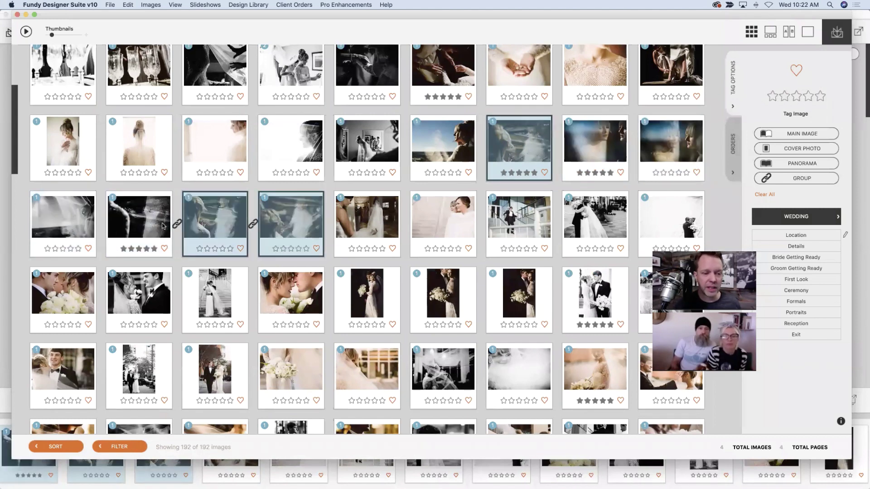
pyautogui.keyDown('super'); pyautogui.click(149, 227); pyautogui.keyUp('super')
pyautogui.press('super+g')
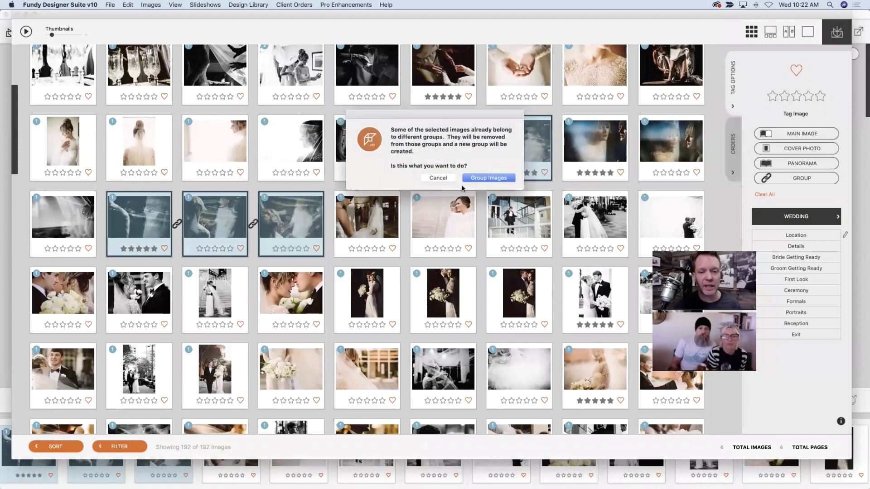
pyautogui.click(464, 177)
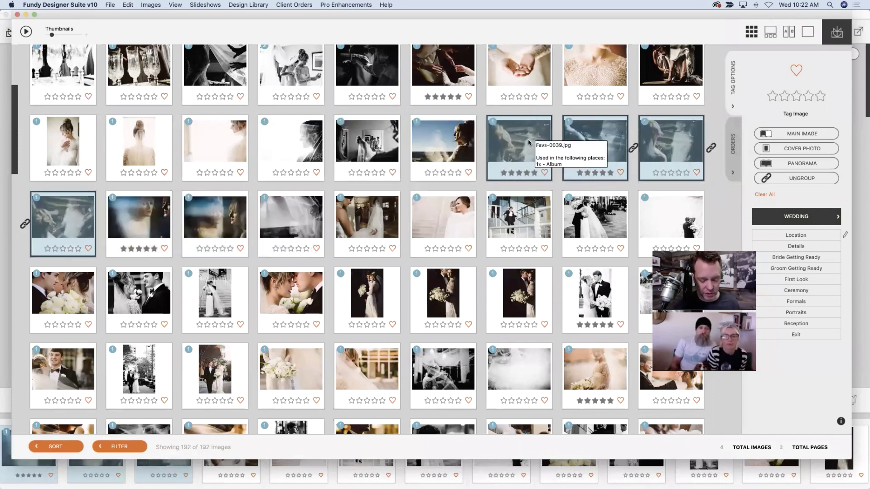
# Move the veil photo group into the fourth row after the first dark bouquet portrait, and select bridesmaid photo Favs-0078.jpg.
pyautogui.moveTo(528, 140); pyautogui.dragTo(407, 299)
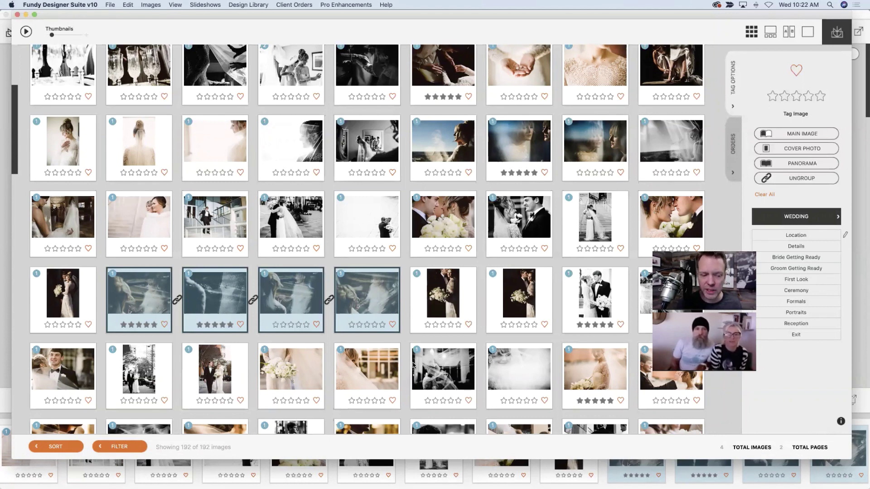
pyautogui.scroll(-5, 412, 365)
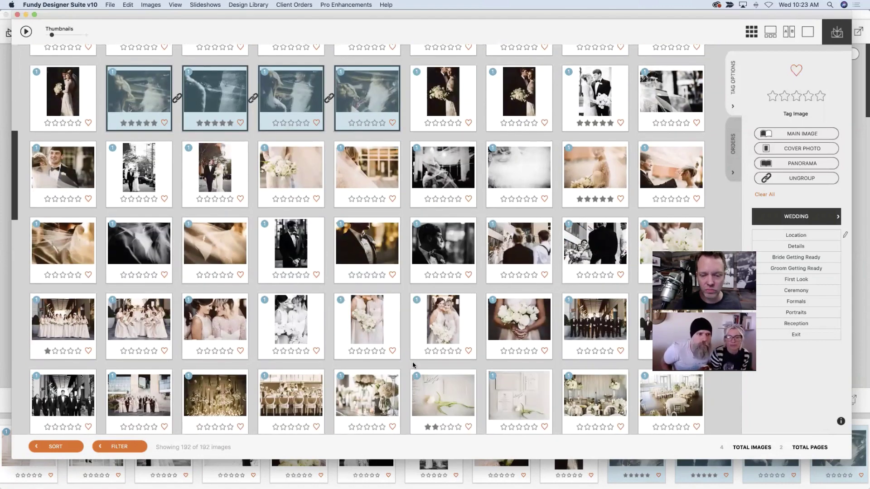
pyautogui.scroll(-2, 413, 365)
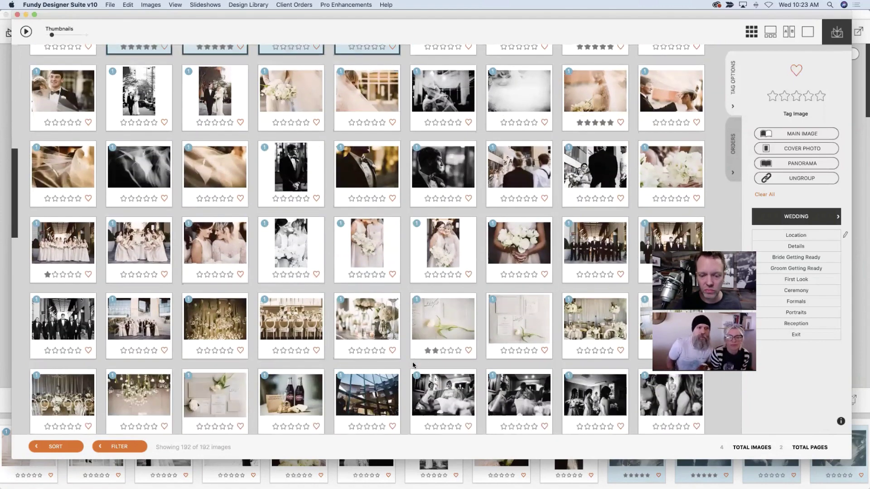
pyautogui.scroll(-1, 413, 366)
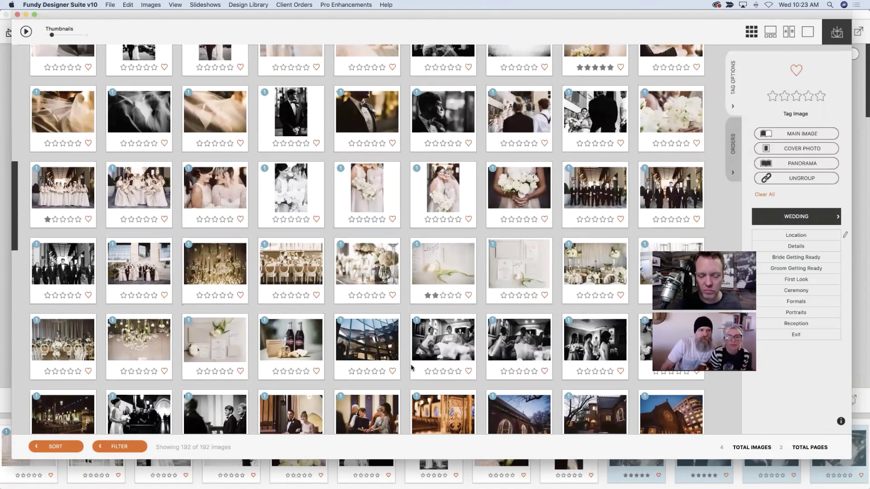
pyautogui.scroll(2, 411, 367)
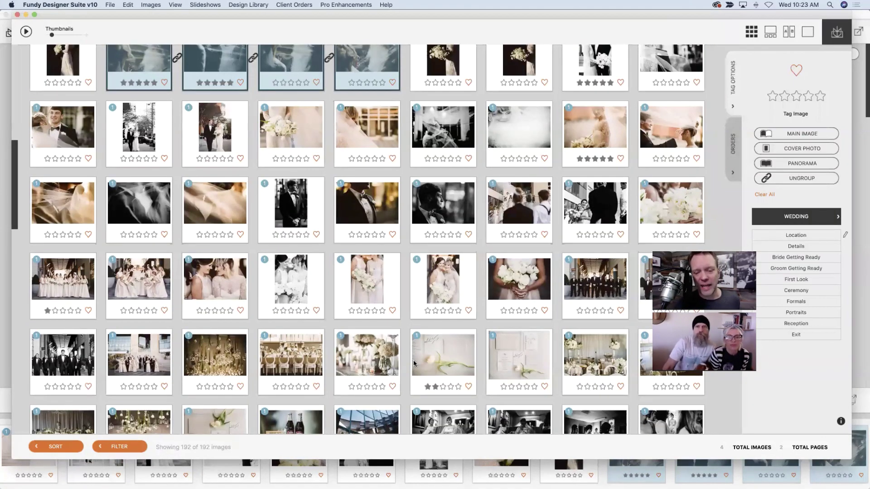
pyautogui.click(453, 286)
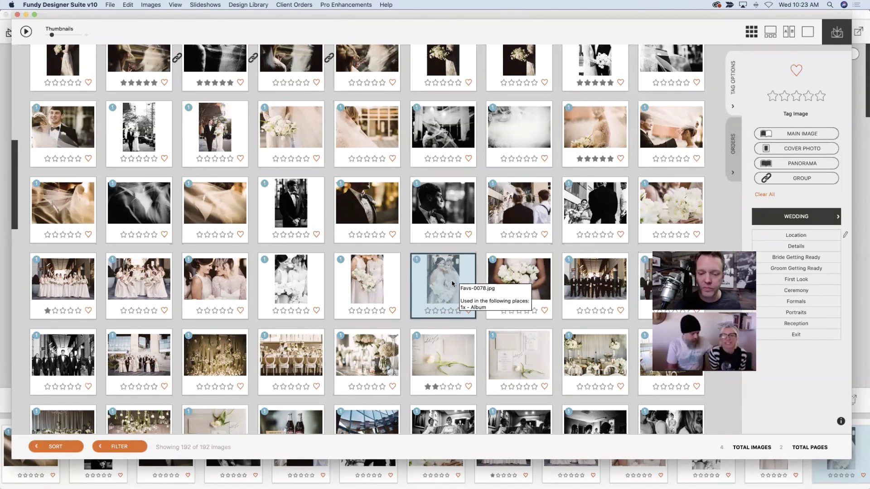
# Rate the black-and-white bridesmaid photo five stars, and move the black-and-white veil photo before the bride and bridesmaid facing each other.
pyautogui.click(62, 448)
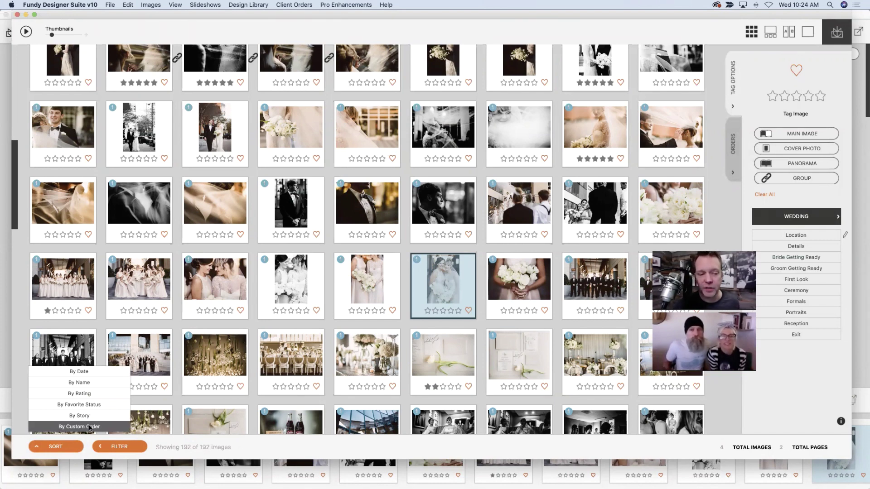
pyautogui.click(306, 311)
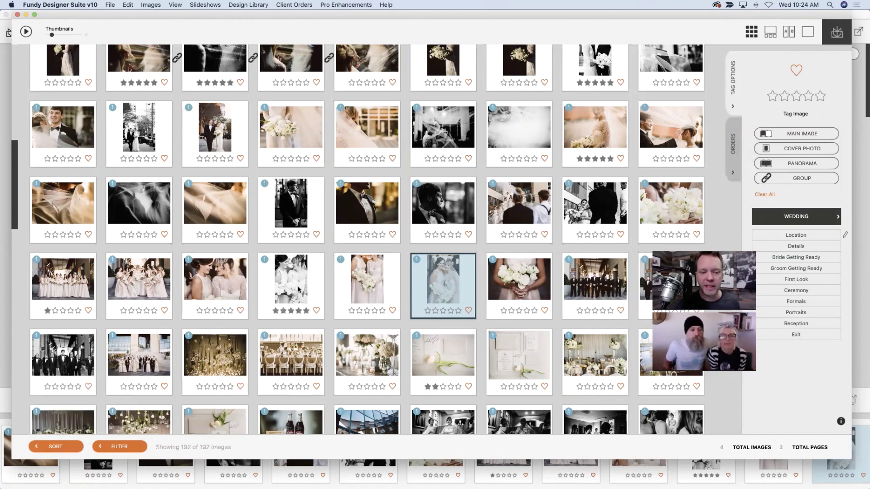
pyautogui.click(142, 200)
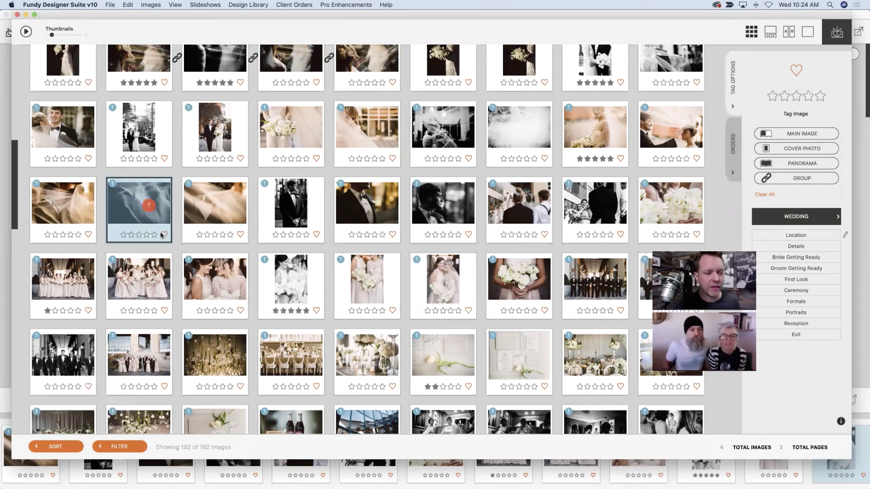
pyautogui.moveTo(161, 235); pyautogui.dragTo(177, 281)
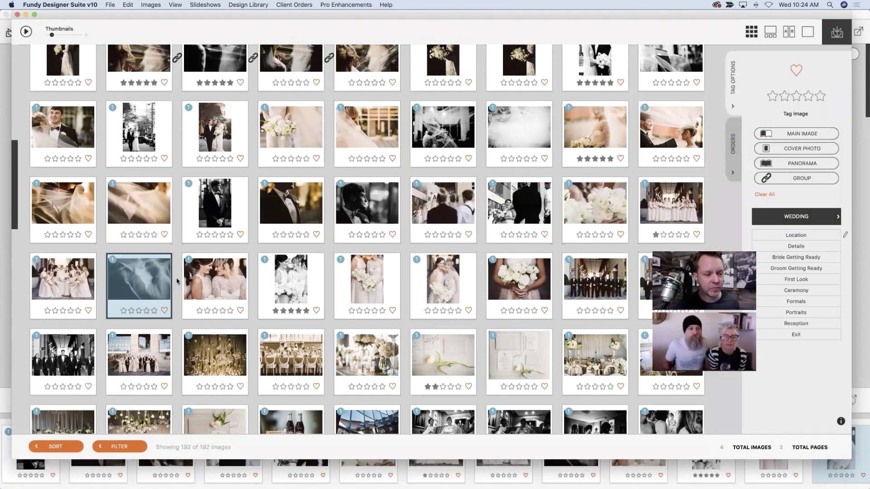
# Sort the photos by date, and switch back to the custom order.
pyautogui.click(55, 446)
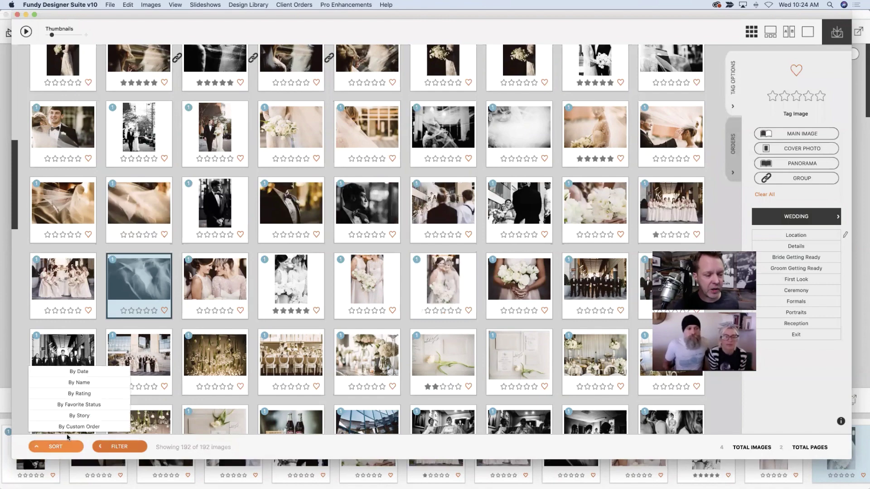
pyautogui.click(78, 372)
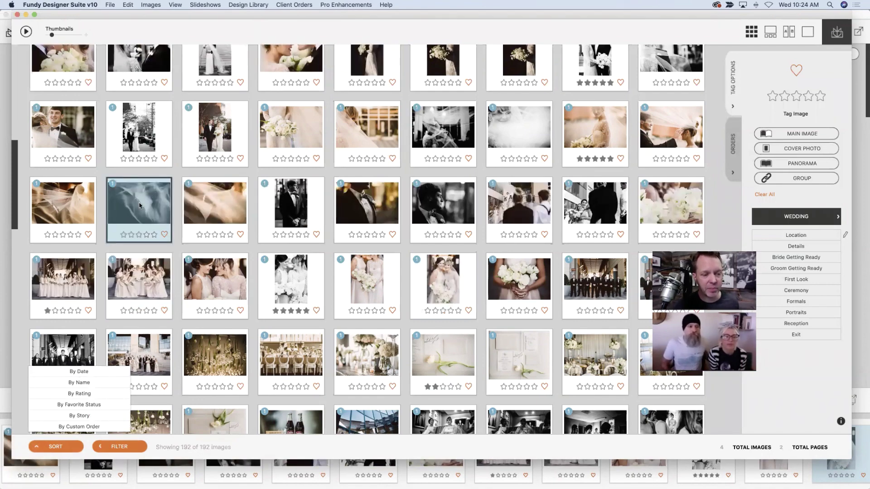
pyautogui.click(99, 426)
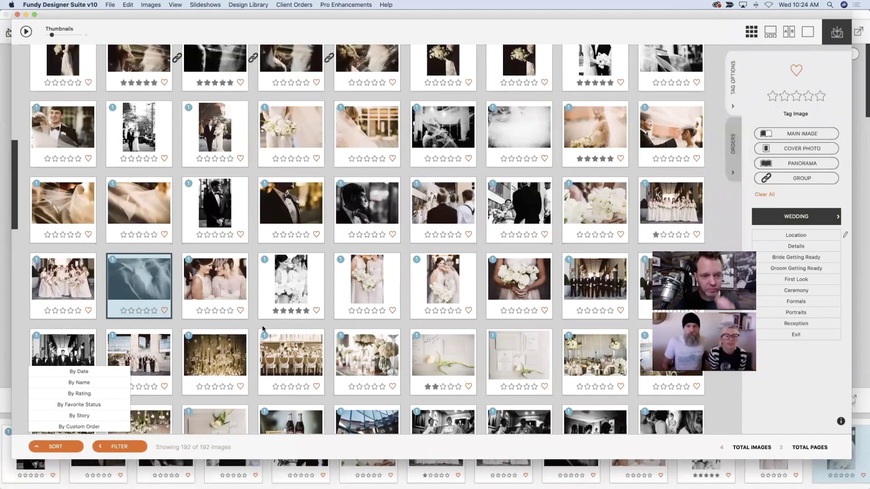
# Enlarge the photo of the bride and bridesmaid facing each other, and apply Full Coverage with exposure correction slightly above the middle.
pyautogui.click(223, 278)
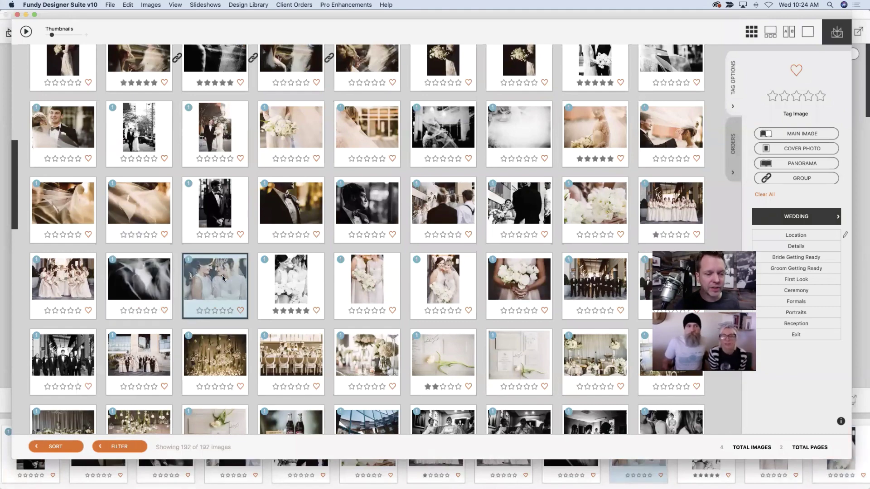
pyautogui.doubleClick(222, 278)
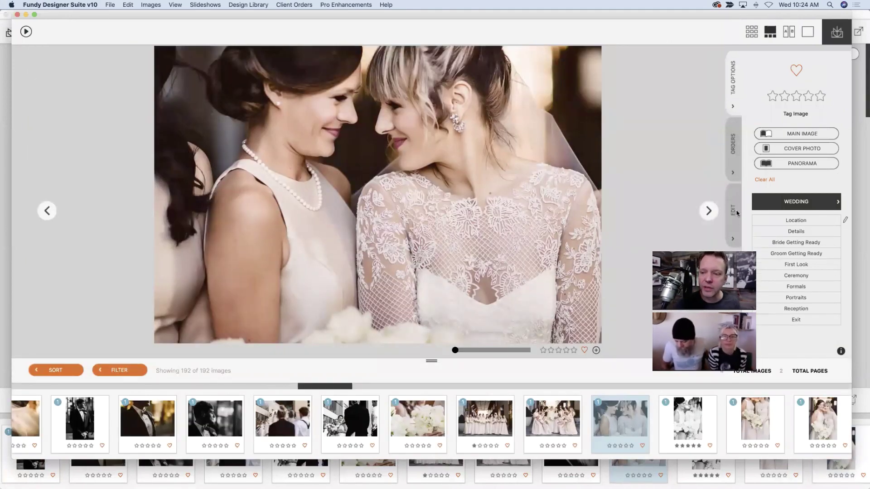
pyautogui.click(736, 213)
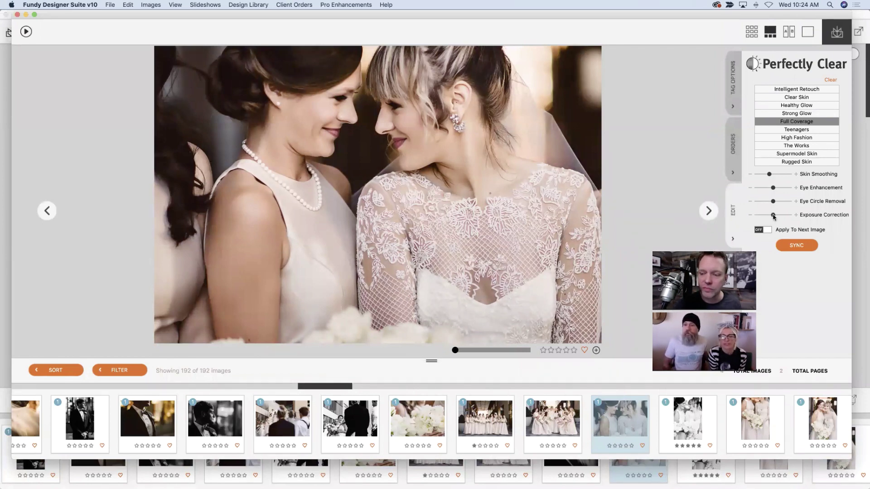
pyautogui.moveTo(773, 215); pyautogui.dragTo(754, 215)
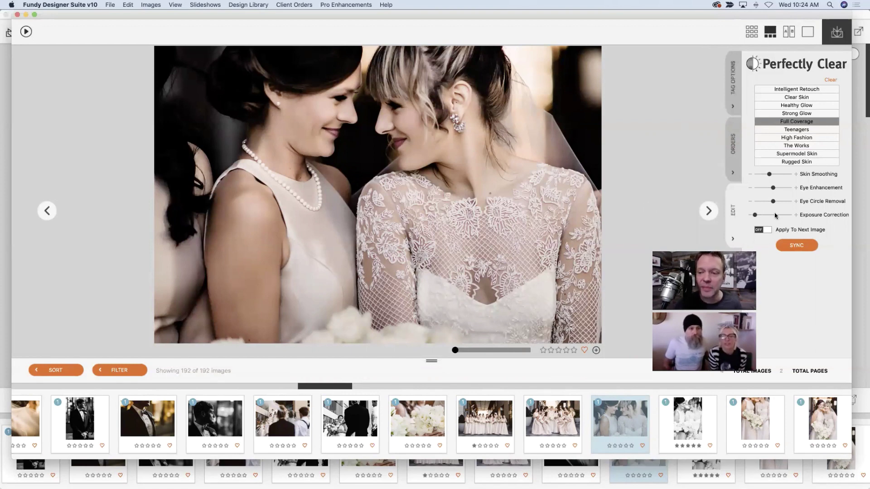
pyautogui.moveTo(754, 215); pyautogui.dragTo(785, 216)
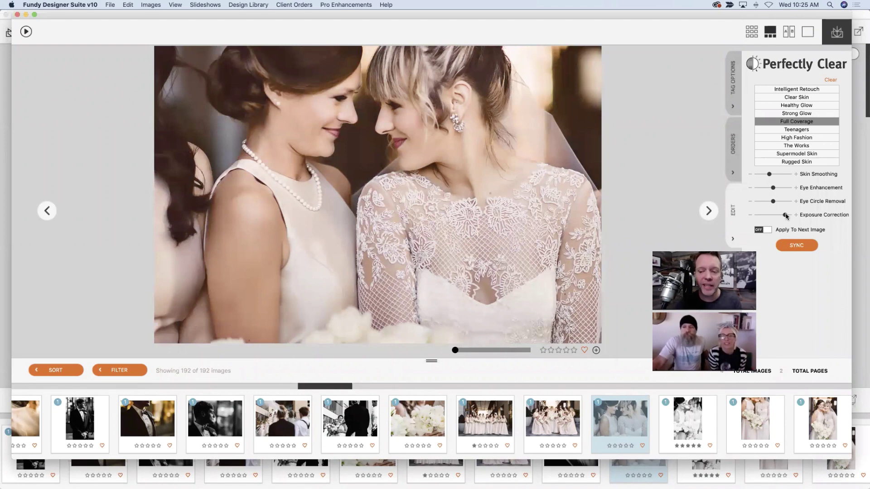
pyautogui.moveTo(786, 216); pyautogui.dragTo(776, 216)
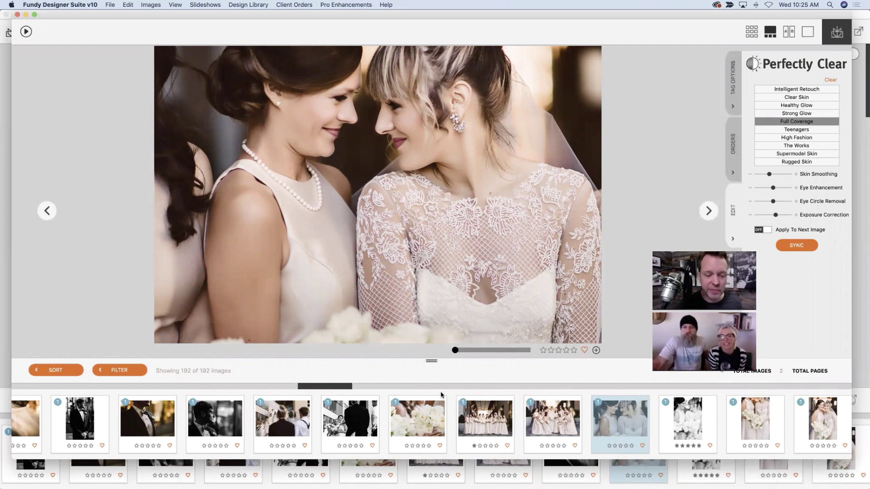
# Apply Full Coverage with strongly raised exposure correction to the black-and-white groom profile photo, and return to the thumbnail grid.
pyautogui.hscroll(-3, 439, 409)
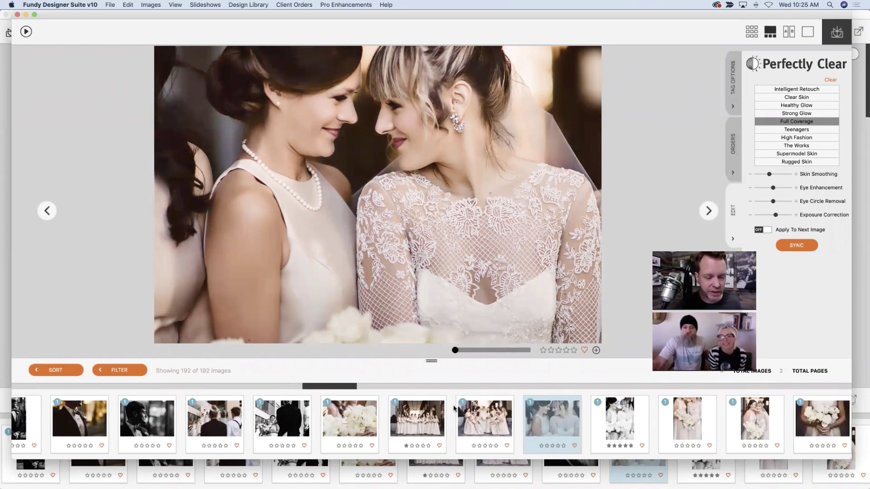
pyautogui.click(265, 410)
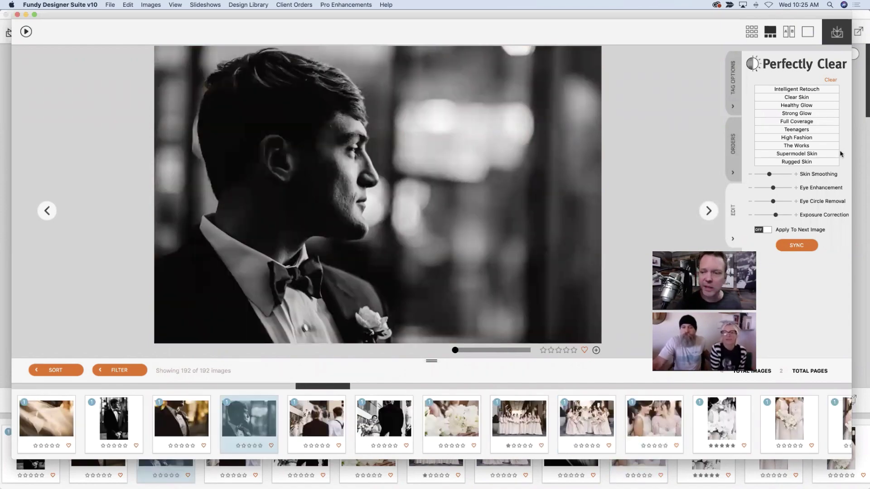
pyautogui.click(811, 122)
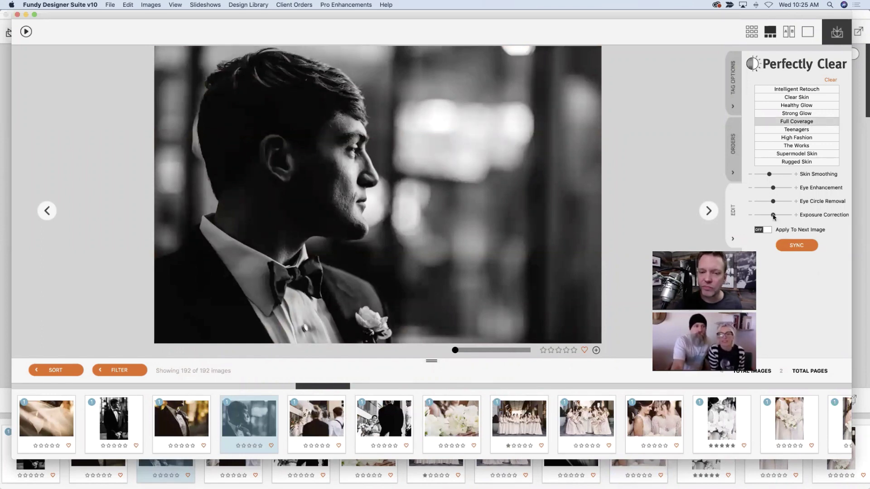
pyautogui.moveTo(774, 216); pyautogui.dragTo(790, 231)
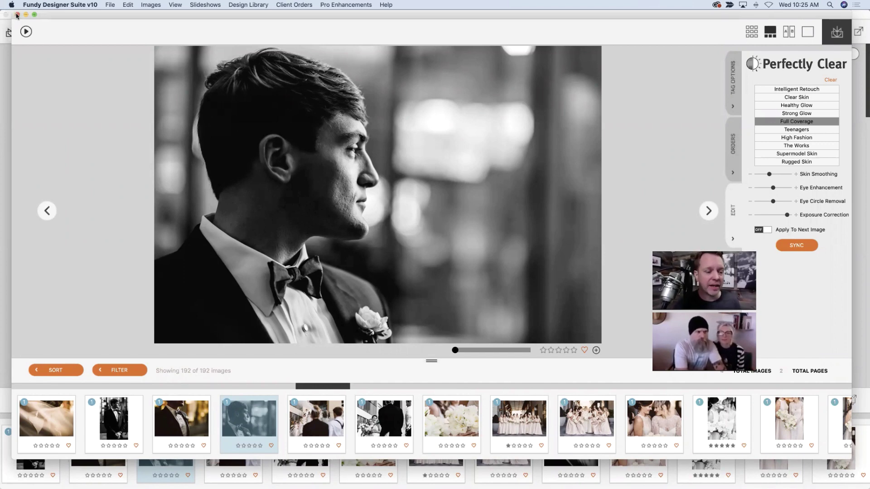
pyautogui.click(748, 33)
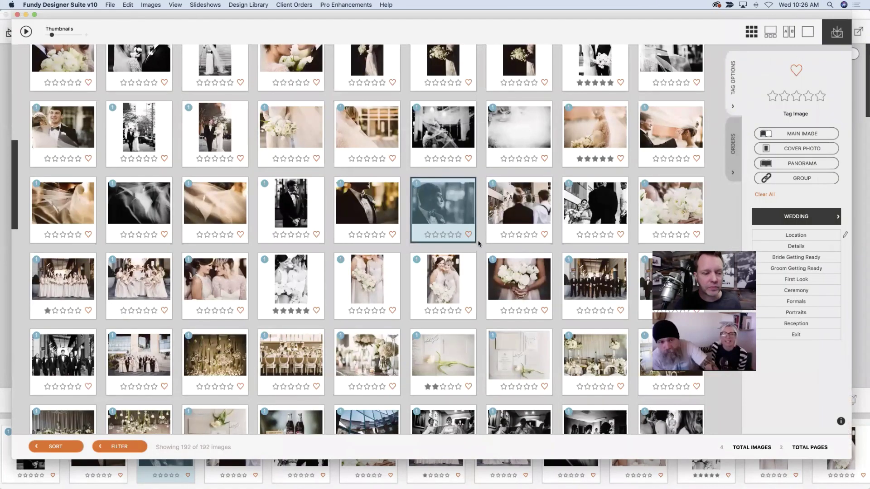
pyautogui.click(156, 197)
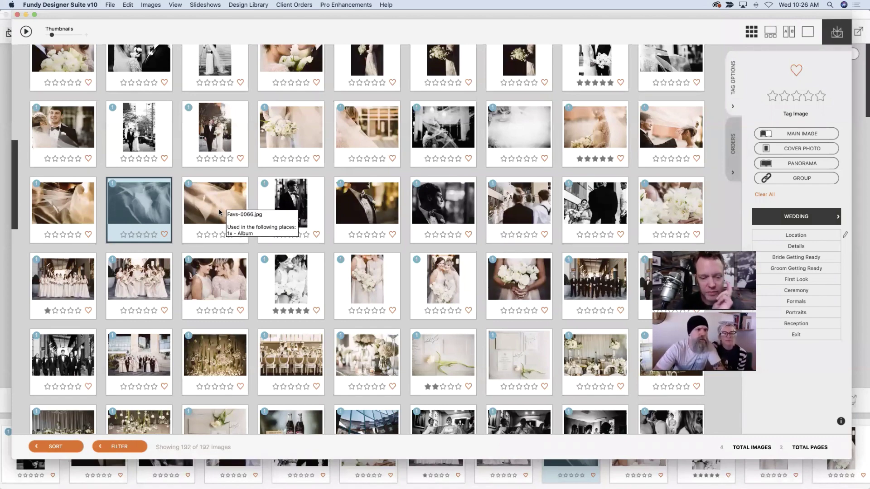
pyautogui.scroll(-5, 243, 219)
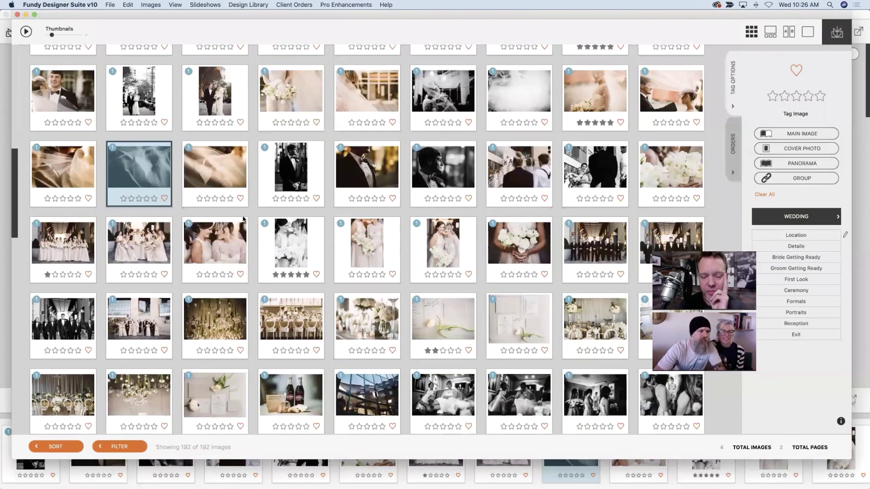
pyautogui.scroll(-3, 243, 219)
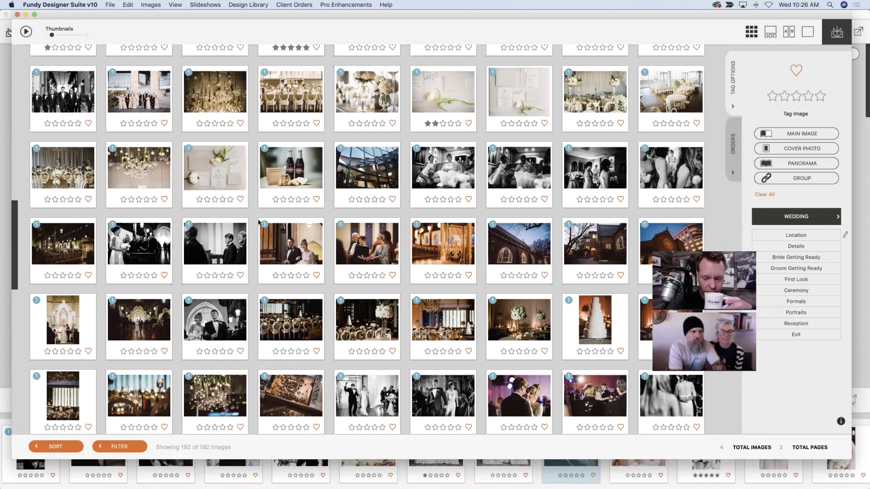
pyautogui.moveTo(259, 222)
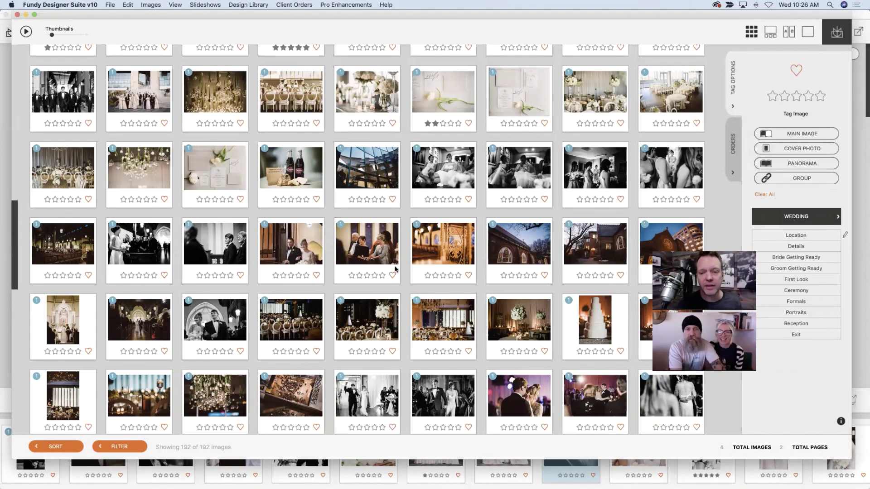
# Rate the black-and-white groomsmen photo, the first black-and-white getting-ready photo of seated women, and the black-and-white close-up of the standing bridesmaids five stars.
pyautogui.scroll(1, 319, 254)
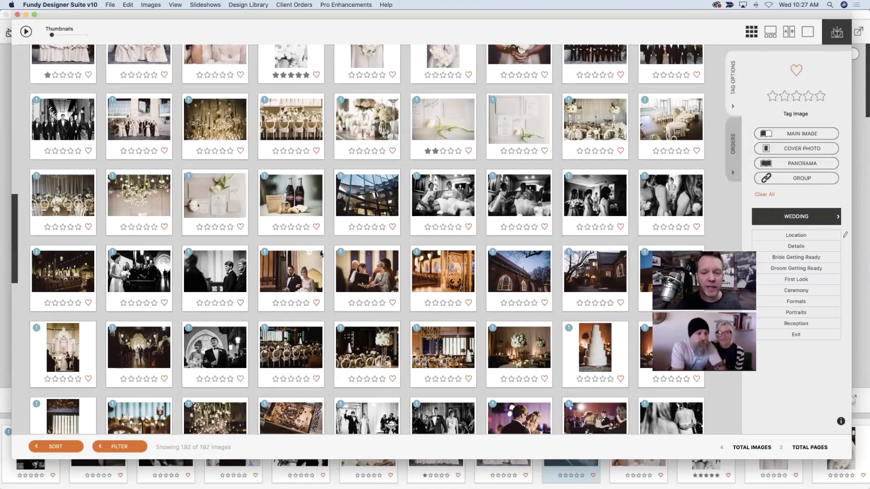
pyautogui.click(67, 122)
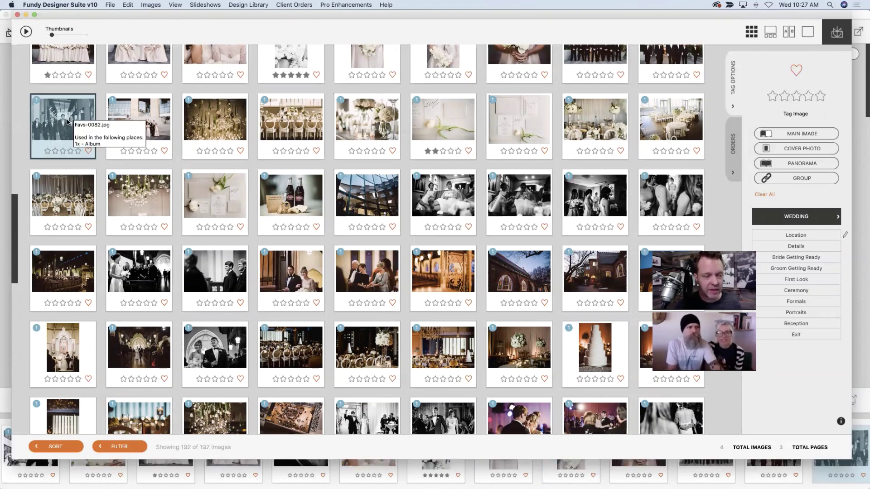
pyautogui.press('5')
pyautogui.click(451, 203)
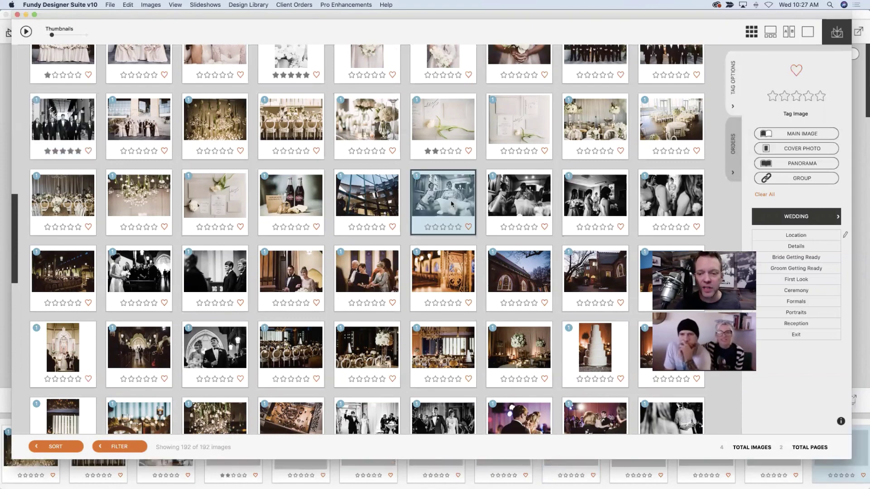
pyautogui.press('5')
pyautogui.click(687, 207)
pyautogui.press('5')
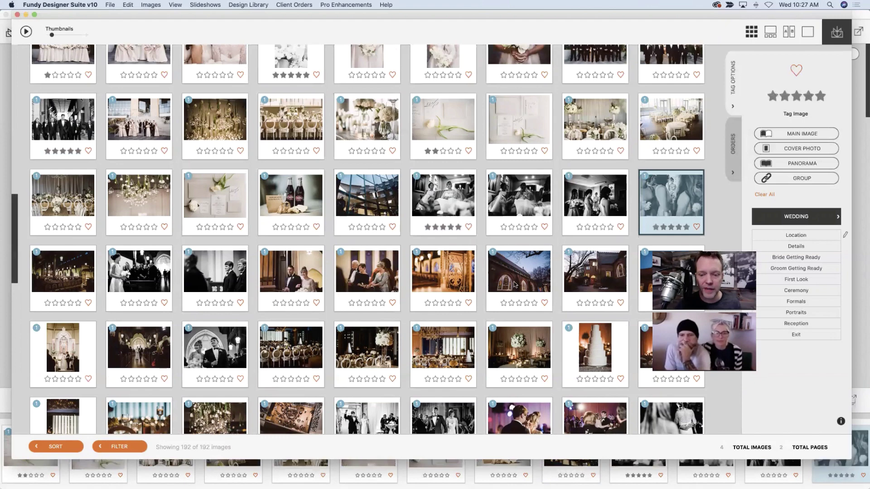
# Rate the church exterior with lit windows, the black-and-white couple under the arch, and the black-and-white dancing couple five stars.
pyautogui.click(516, 281)
pyautogui.press('5')
pyautogui.scroll(-5, 473, 279)
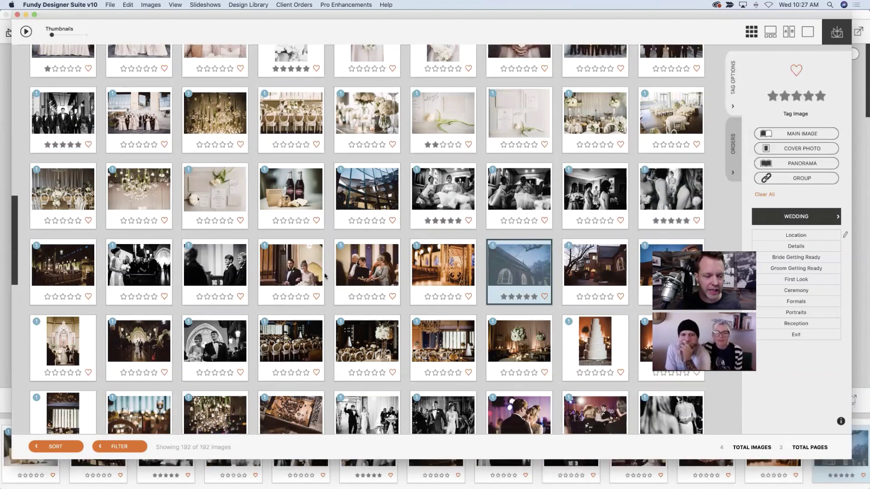
pyautogui.click(219, 236)
pyautogui.press('5')
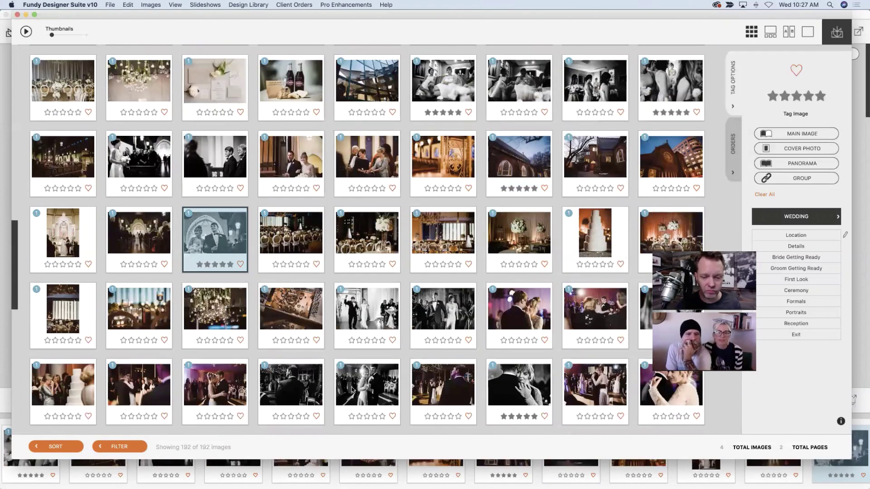
pyautogui.click(351, 389)
pyautogui.press('5')
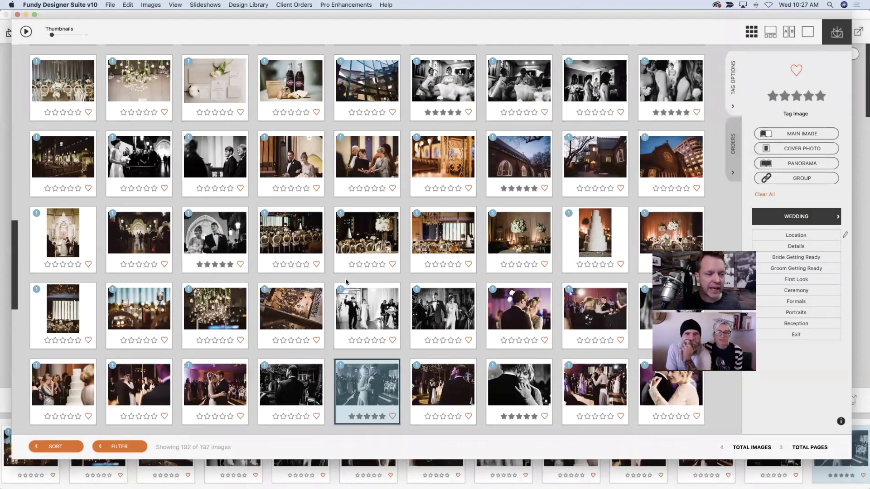
# Rate the black-and-white photo of laughing party guests and the portrait-format photo of the couple facing each other at the reception four stars.
pyautogui.scroll(-10, 346, 282)
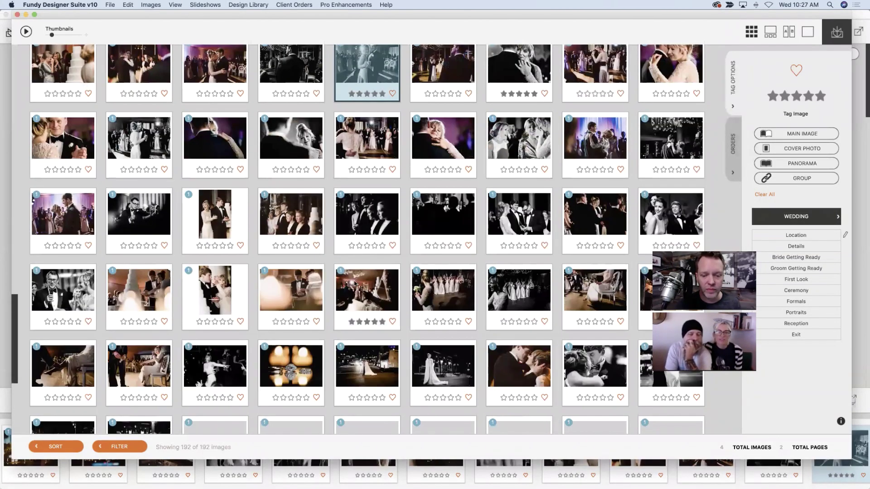
pyautogui.scroll(-4, 349, 279)
pyautogui.scroll(-2, 354, 283)
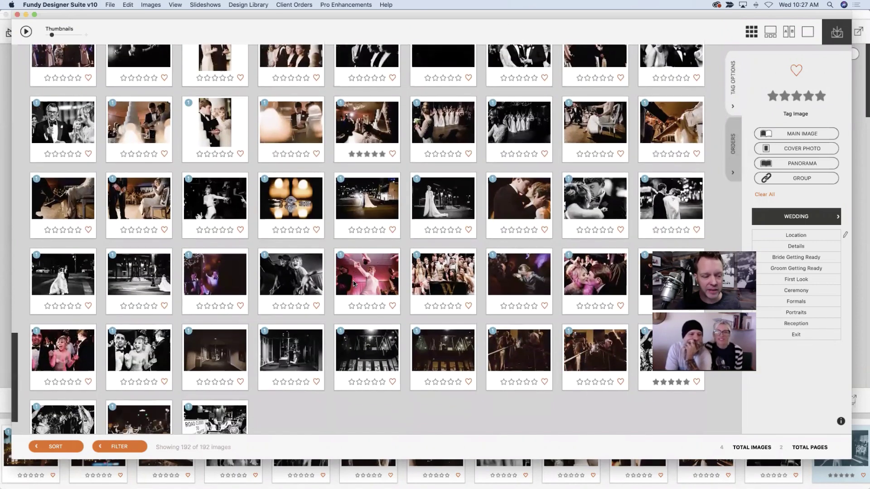
pyautogui.click(141, 337)
pyautogui.press('4')
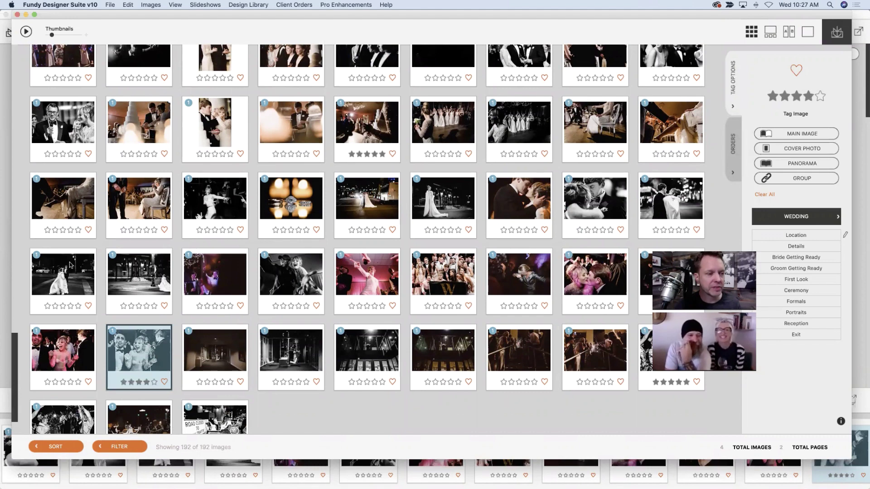
pyautogui.click(67, 272)
pyautogui.click(221, 137)
pyautogui.press('4')
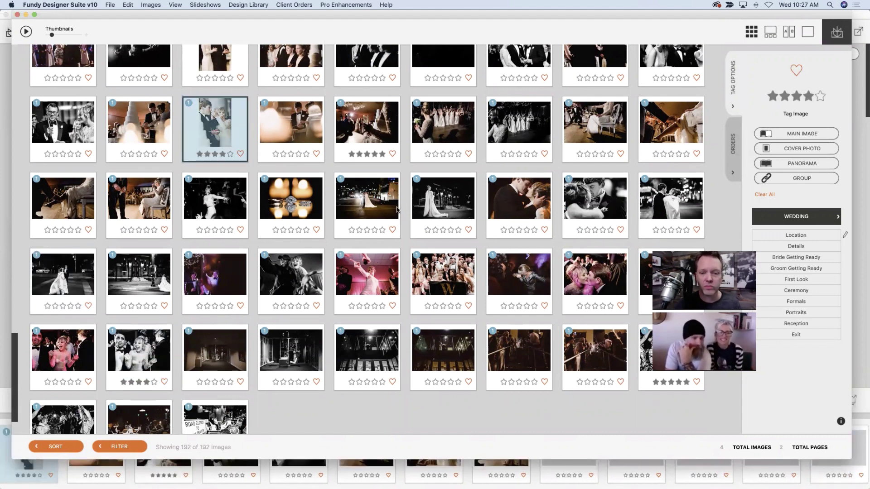
# Rate the black-and-white standing bride at night five stars, and the black-and-white close-up of the embracing couple and the crowd photo four stars.
pyautogui.click(446, 208)
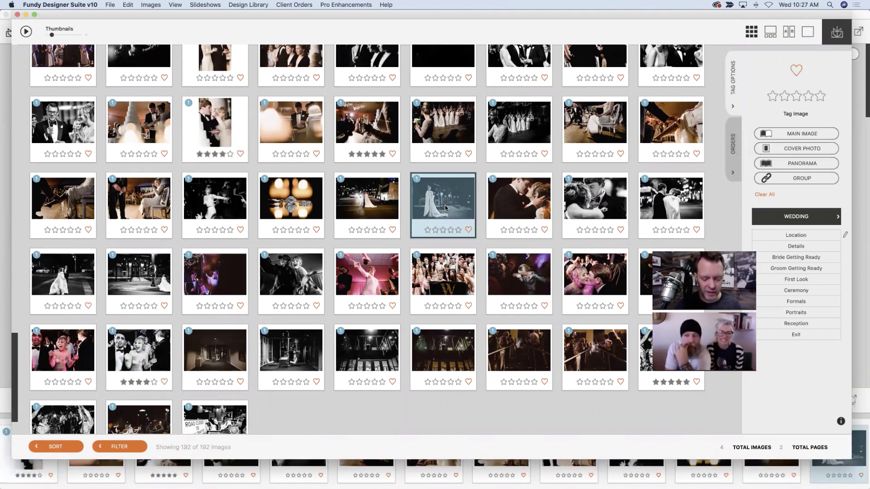
pyautogui.press('5')
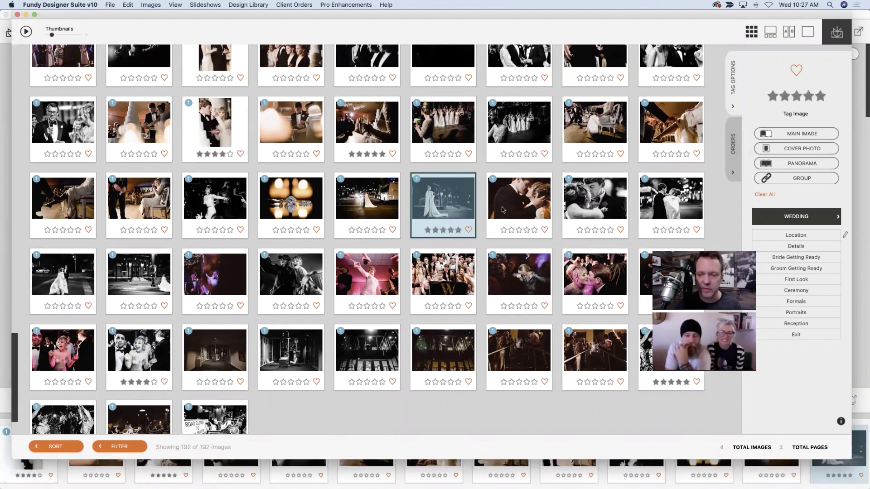
pyautogui.click(608, 204)
pyautogui.press('4')
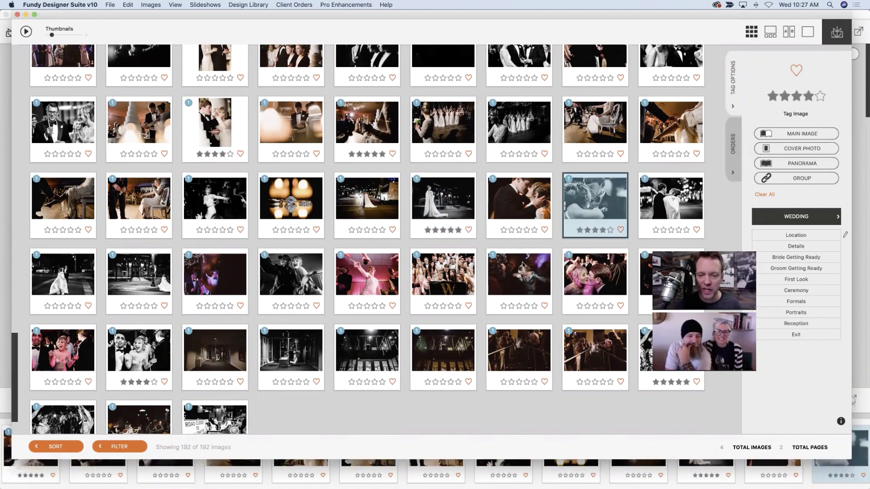
pyautogui.click(433, 281)
pyautogui.press('4')
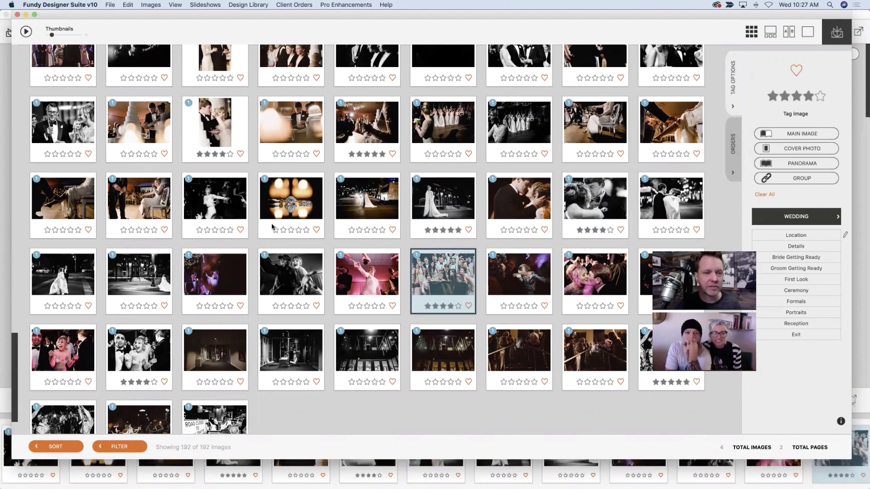
# Rate the black-and-white photo of the bride and groom facing each other with the bouquet four stars.
pyautogui.scroll(3, 272, 226)
pyautogui.scroll(10, 271, 226)
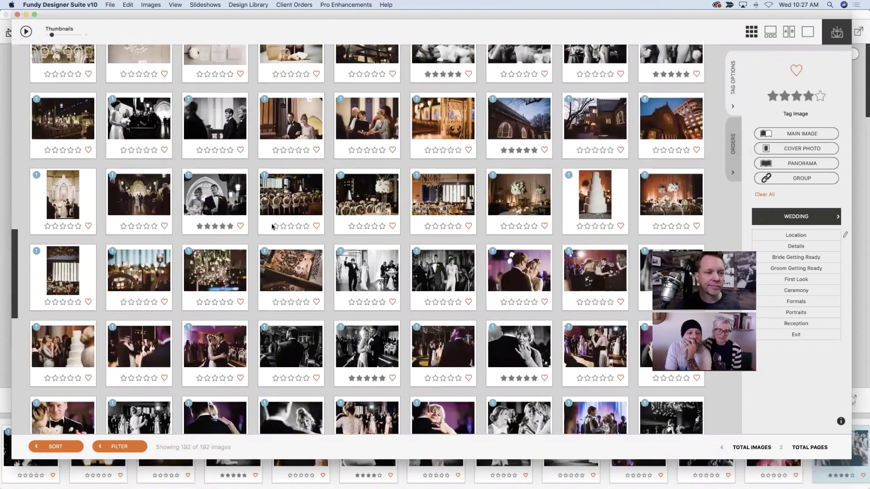
pyautogui.scroll(3, 272, 226)
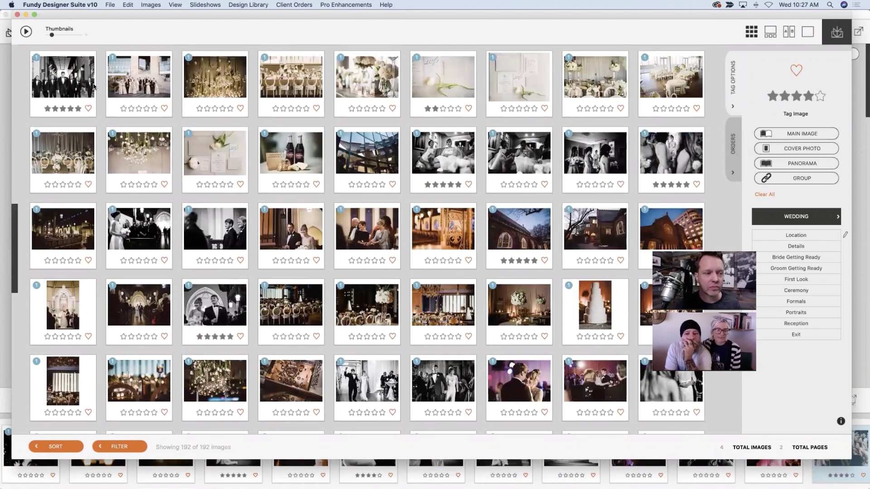
pyautogui.scroll(5, 367, 146)
pyautogui.scroll(10, 366, 150)
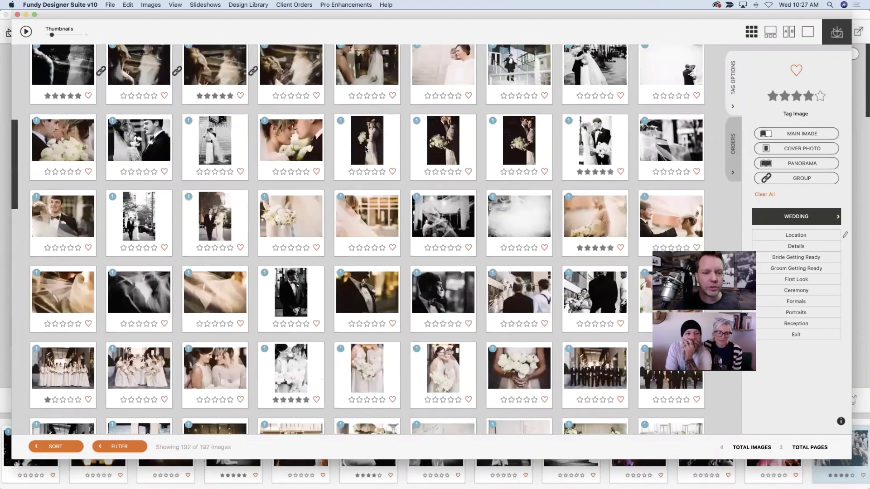
pyautogui.click(135, 160)
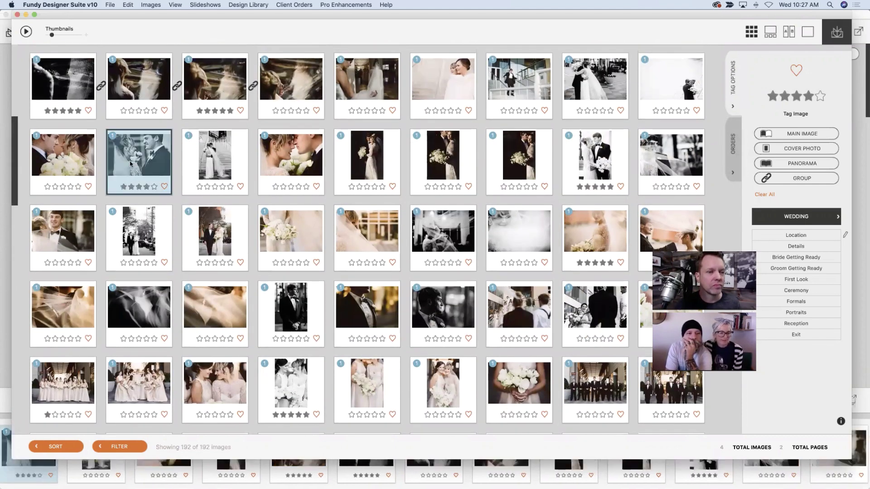
pyautogui.moveTo(130, 164)
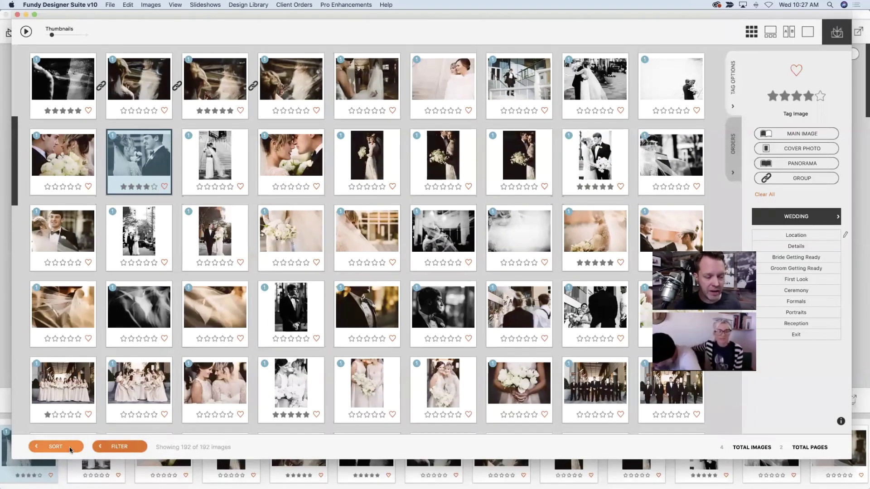
# Filter the image window to show only the five-star photos.
pyautogui.click(108, 448)
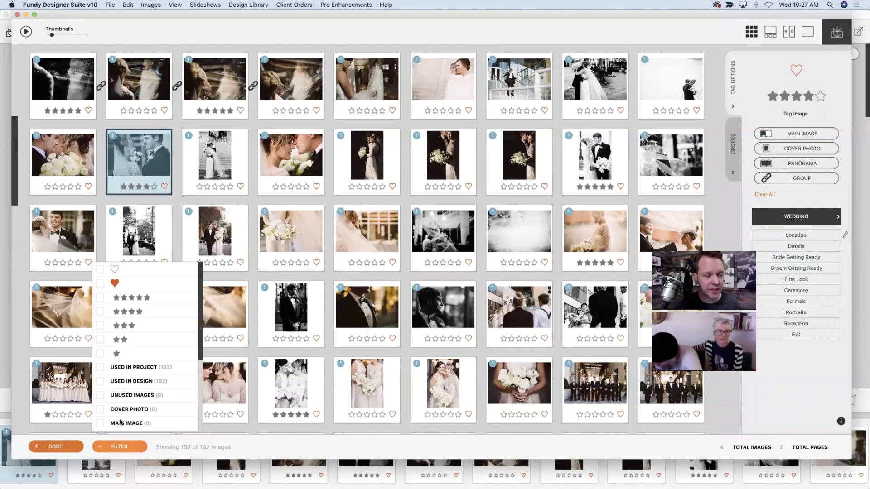
pyautogui.click(100, 298)
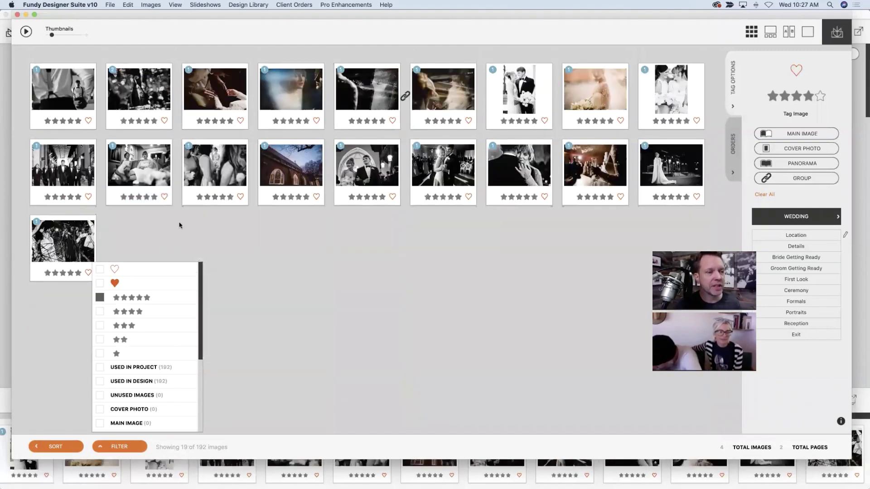
pyautogui.click(180, 225)
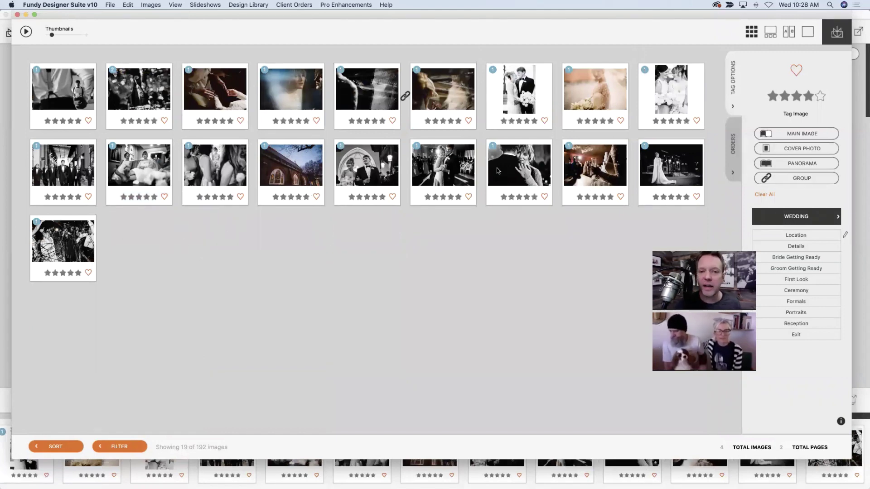
# Move the night bride photo to the front, the couple under the arch to fourth place, and the second photo just before the church exterior.
pyautogui.moveTo(331, 100); pyautogui.dragTo(84, 111)
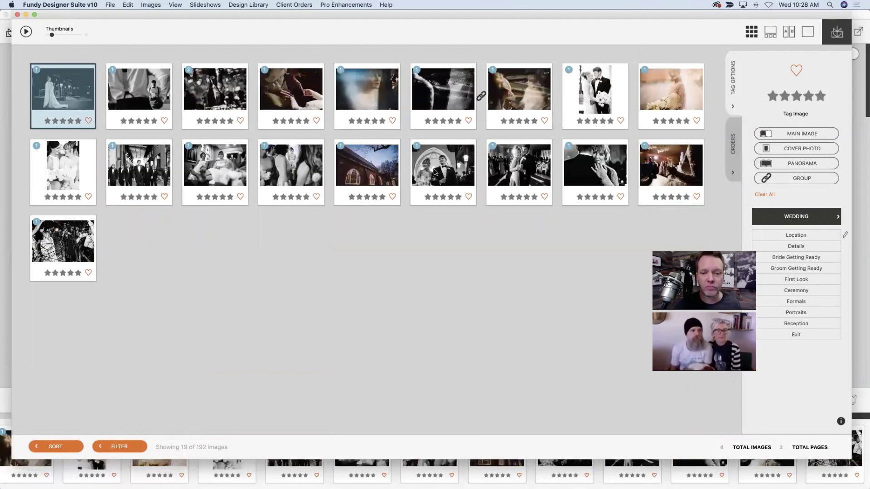
pyautogui.click(447, 171)
pyautogui.moveTo(254, 104); pyautogui.dragTo(219, 87)
pyautogui.moveTo(139, 93); pyautogui.dragTo(413, 193)
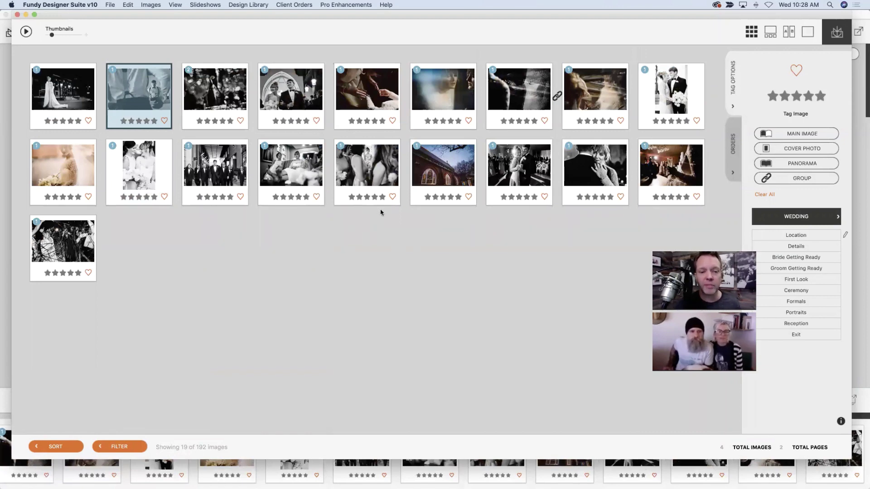
pyautogui.moveTo(154, 106); pyautogui.dragTo(402, 176)
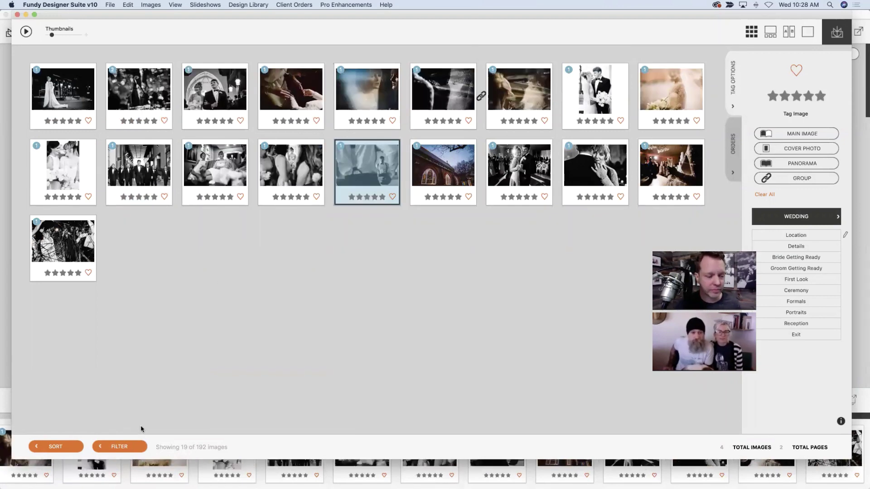
# Switch the filter from five-star to four-star photos, and place the portrait-format couple photo between the black-and-white embrace and the crowd photo.
pyautogui.click(115, 447)
pyautogui.click(100, 297)
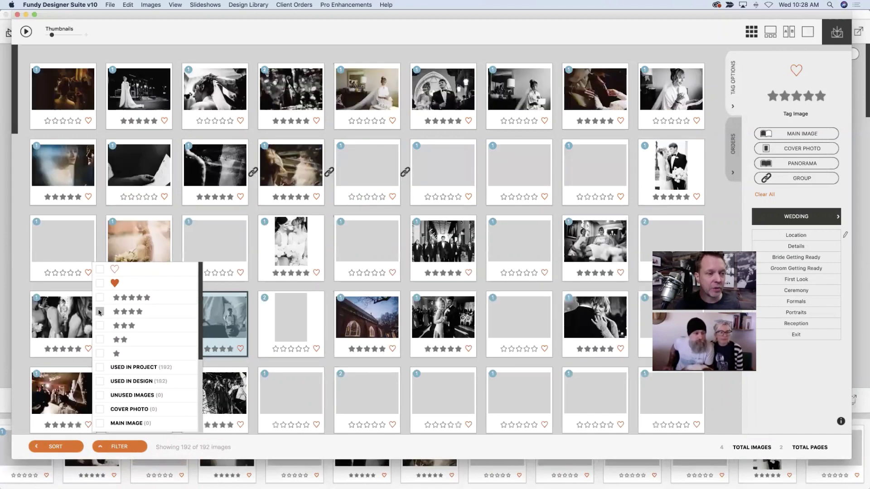
pyautogui.click(100, 312)
pyautogui.moveTo(228, 102); pyautogui.dragTo(111, 100)
pyautogui.moveTo(244, 103); pyautogui.dragTo(353, 206)
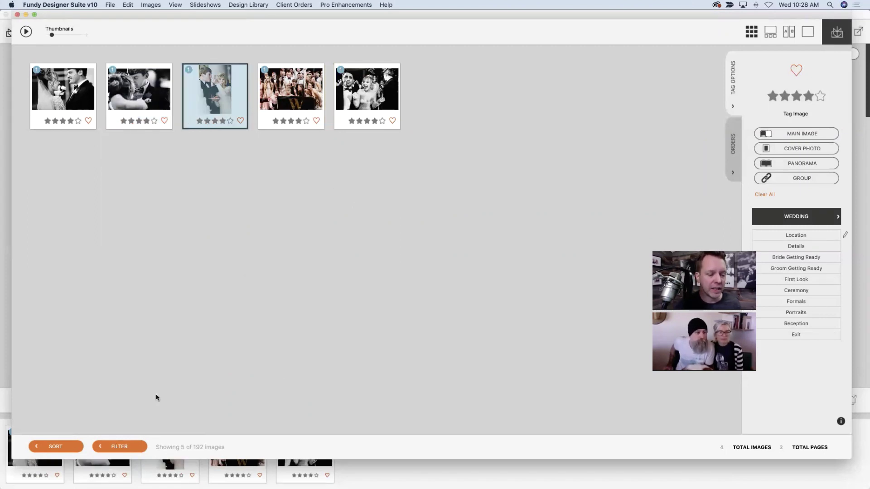
# Clear the four-star filter to show all photos again, and start creating a slideshow.
pyautogui.click(137, 443)
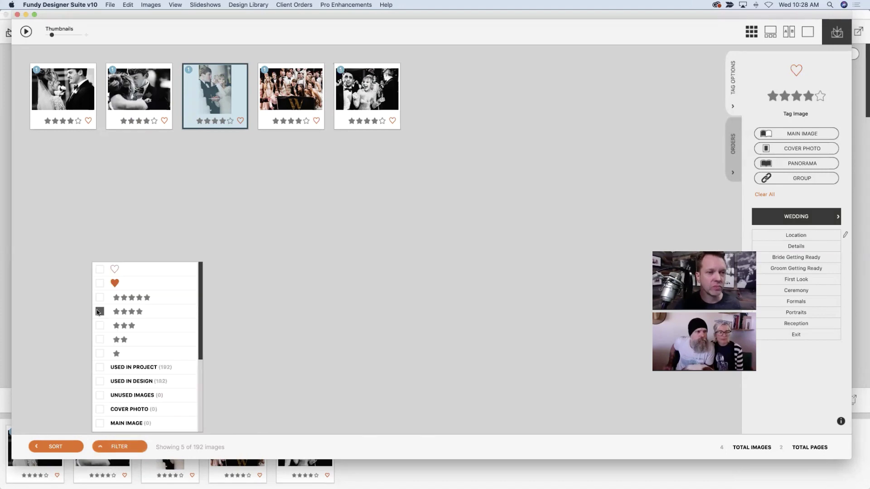
pyautogui.click(100, 311)
pyautogui.click(205, 5)
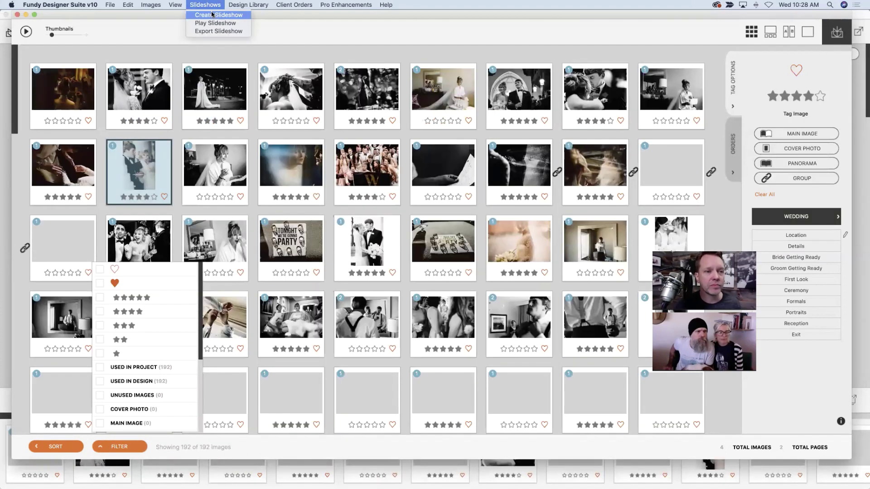
pyautogui.click(397, 204)
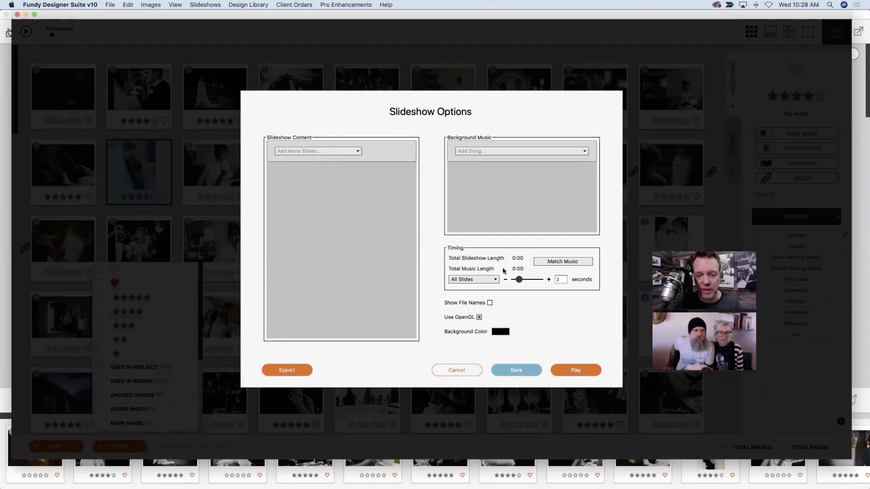
# Add a title slide reading "Your Slideshow" followed by image slides of all images to the slideshow content.
pyautogui.click(354, 152)
pyautogui.click(336, 154)
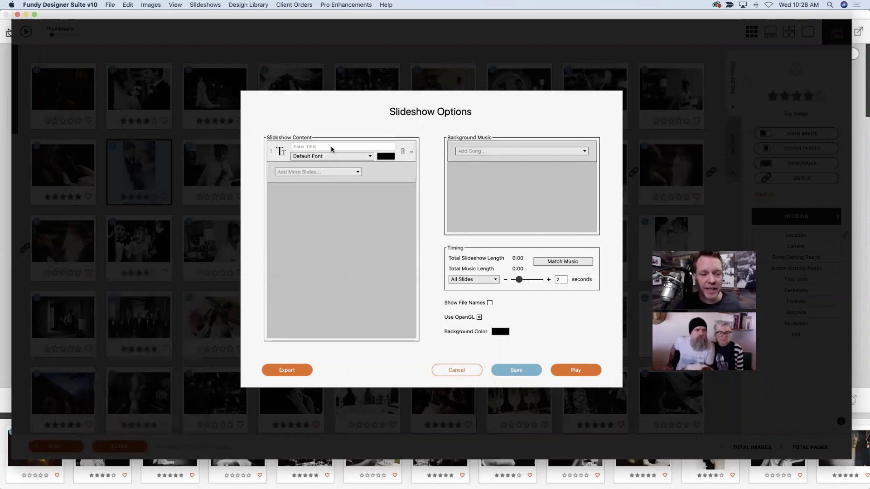
pyautogui.write('Your ')
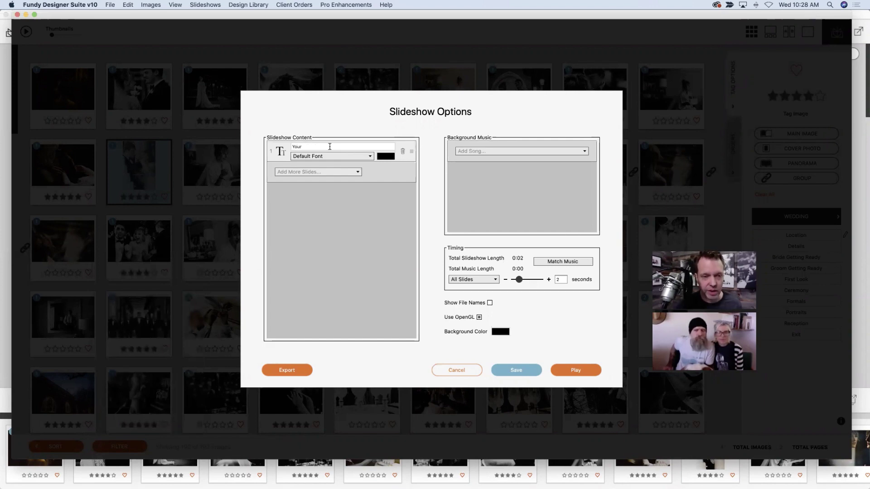
pyautogui.write('Slideshow')
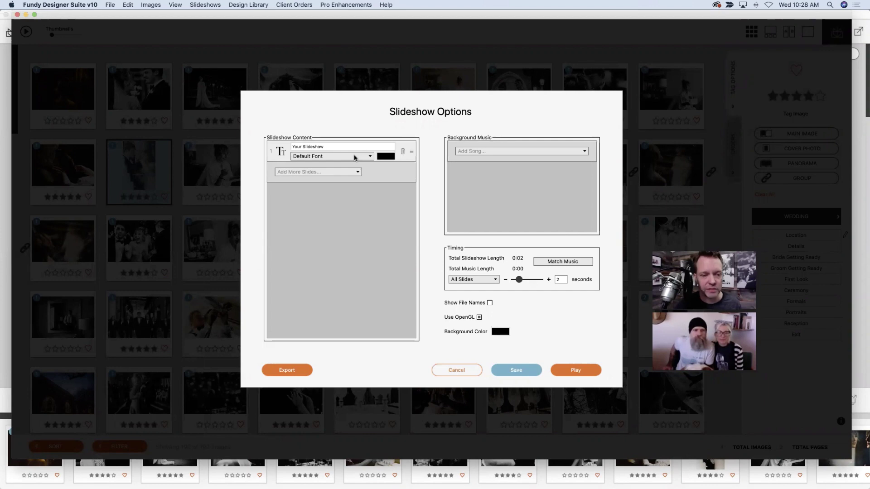
pyautogui.click(345, 173)
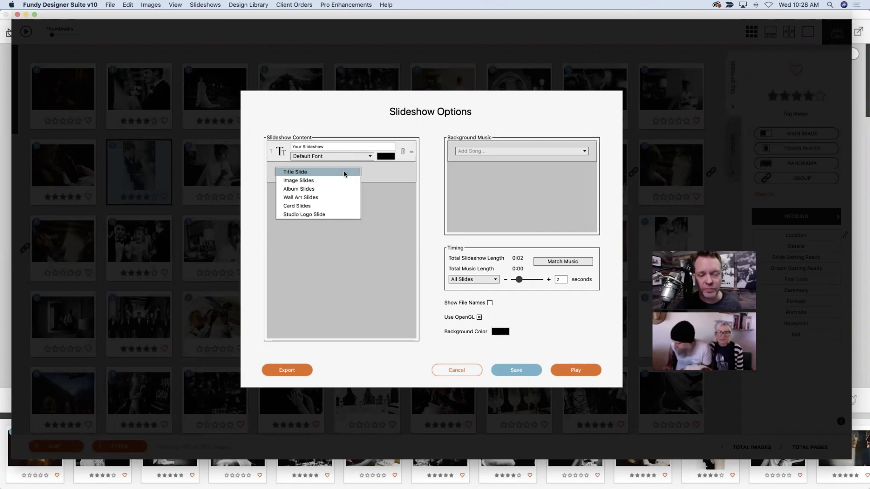
pyautogui.click(344, 180)
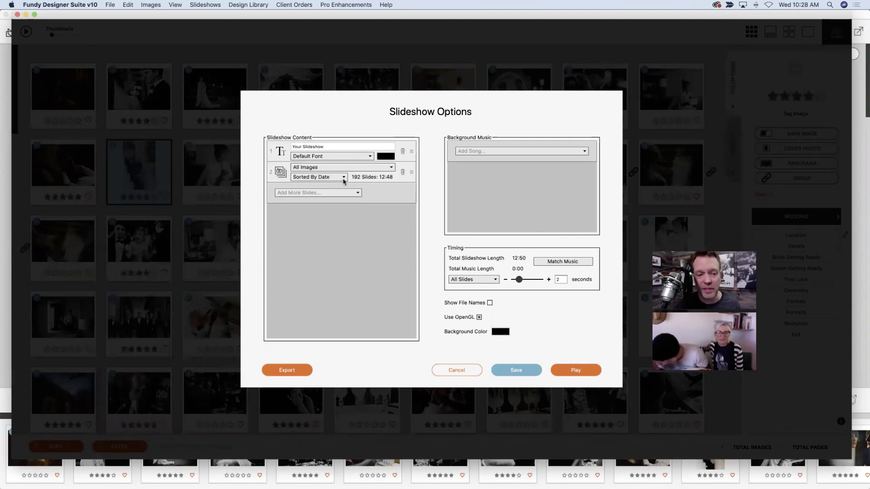
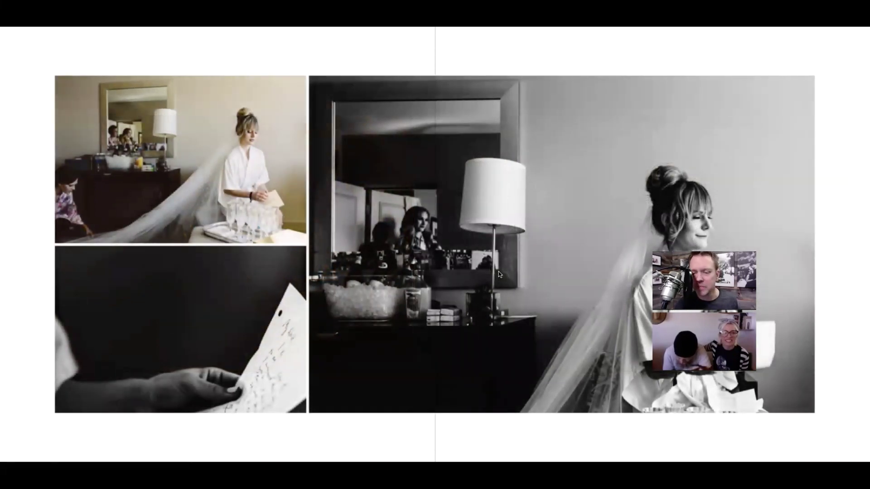
# Exit the slideshow playback and close the separate image window to return to the album spreads.
pyautogui.press('Escape')
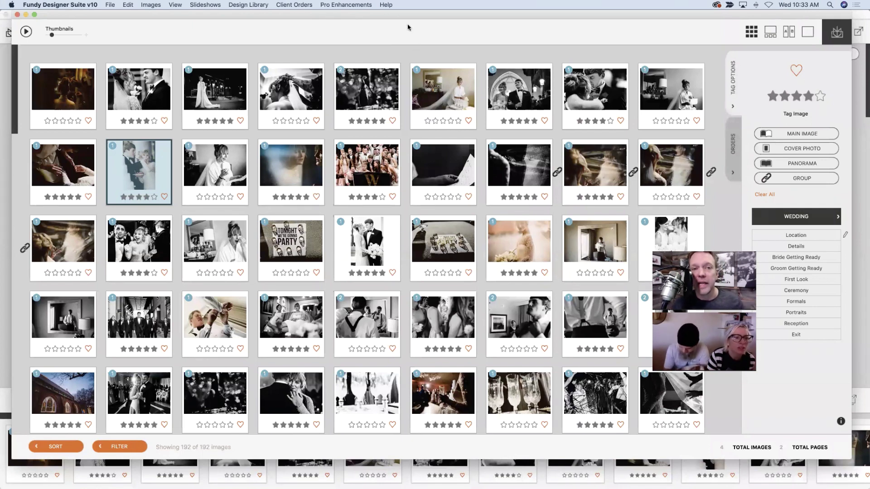
pyautogui.click(386, 5)
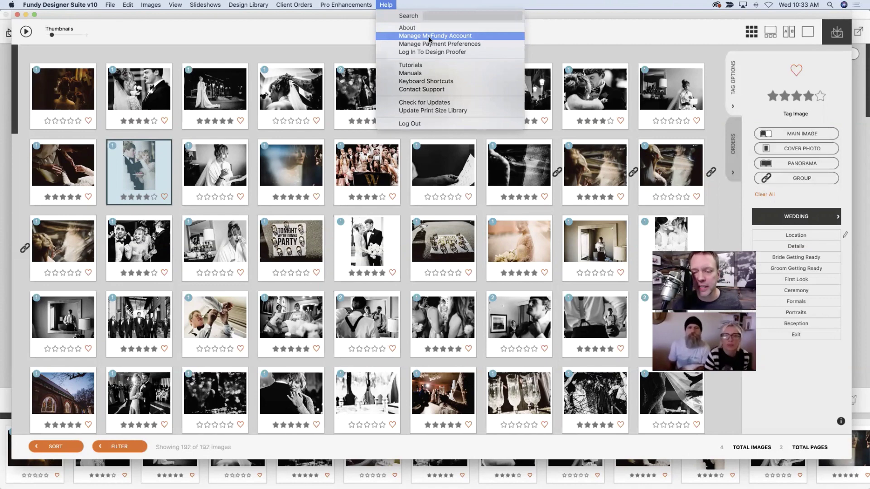
pyautogui.click(386, 5)
pyautogui.click(386, 5)
pyautogui.click(386, 5)
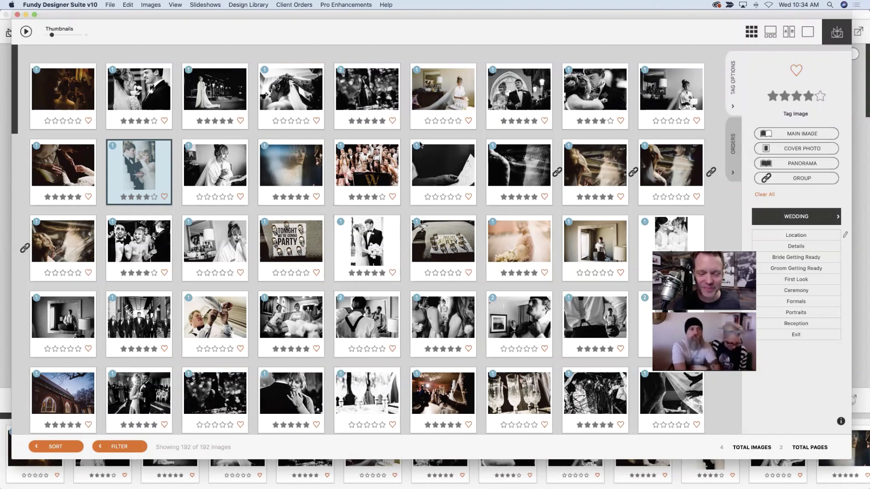
pyautogui.click(18, 15)
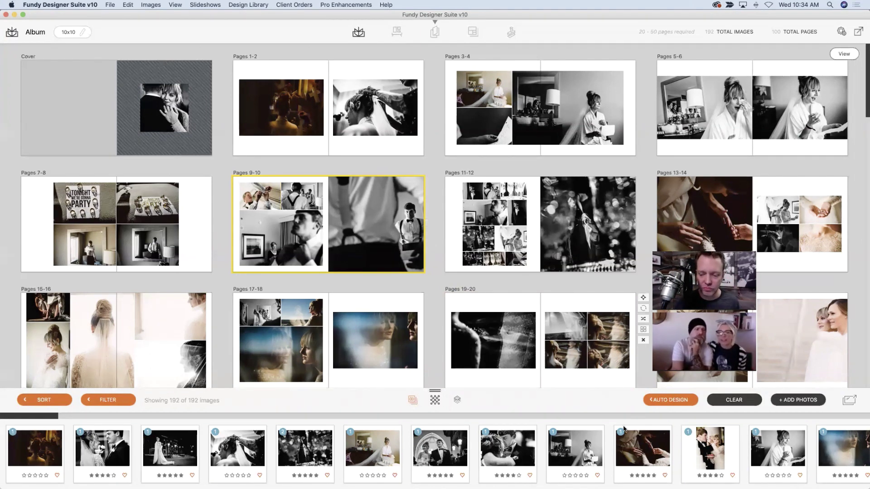
pyautogui.click(589, 332)
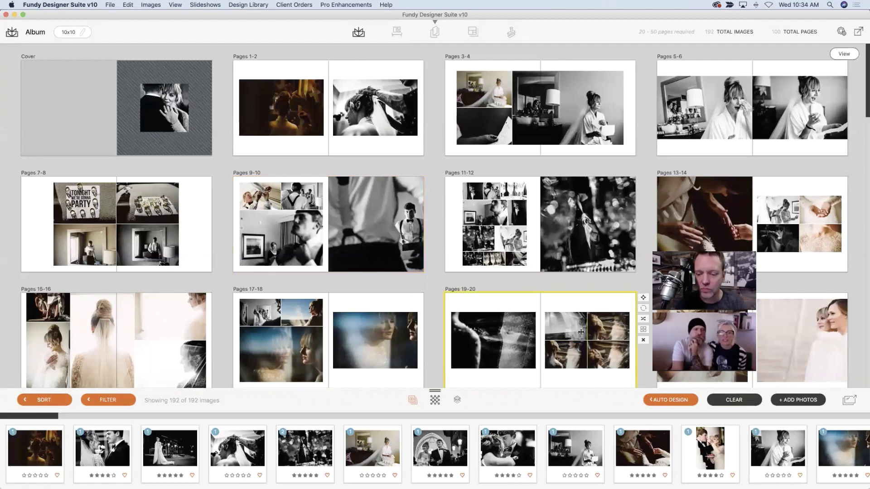
pyautogui.moveTo(584, 335); pyautogui.dragTo(587, 335)
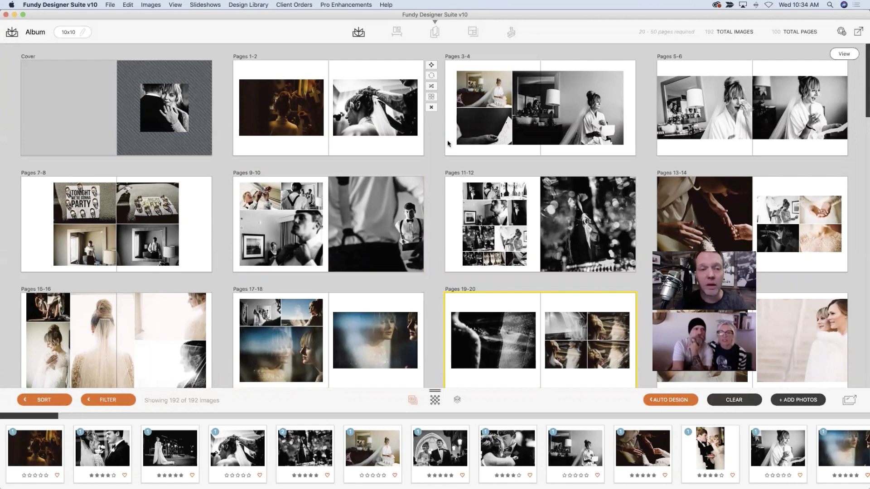
pyautogui.click(385, 4)
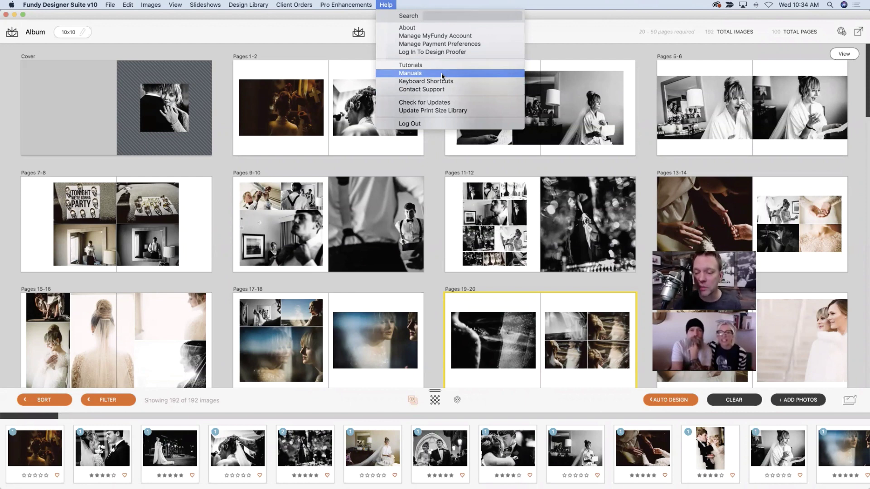
pyautogui.click(506, 11)
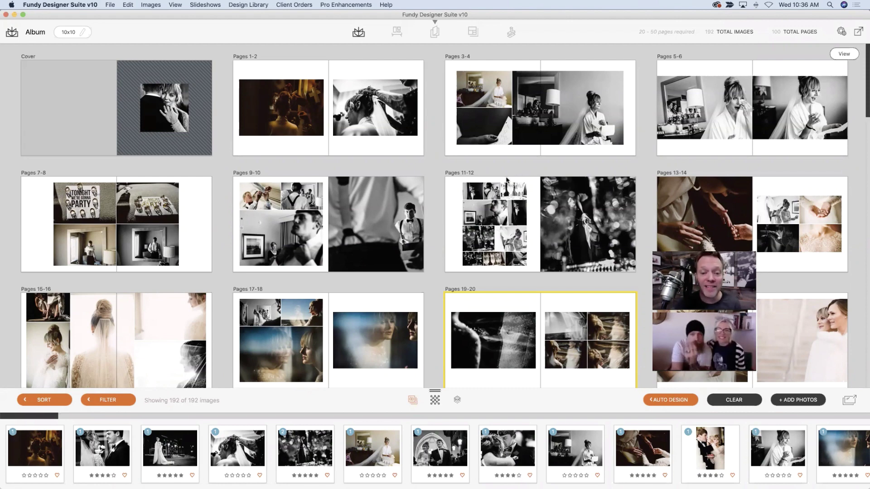
# Switch to the Wall Art design and toggle the surrounding interface off and on to view the dining room enlarged.
pyautogui.click(396, 31)
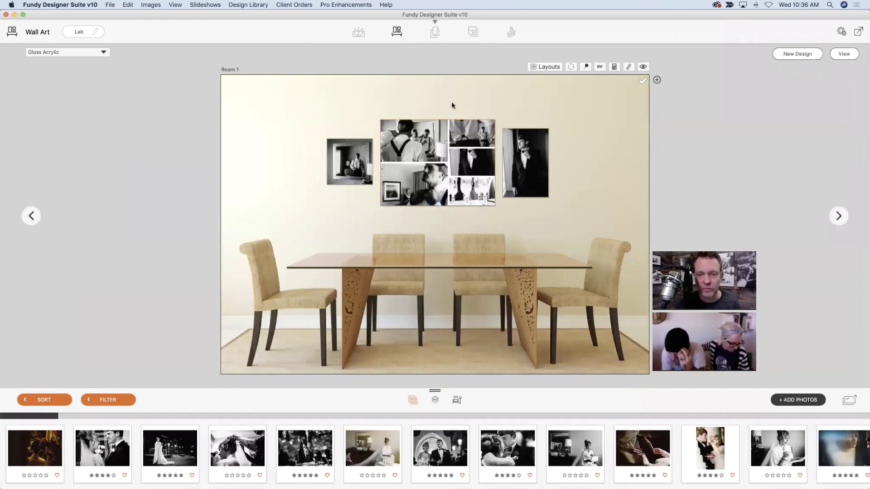
pyautogui.press('Tab')
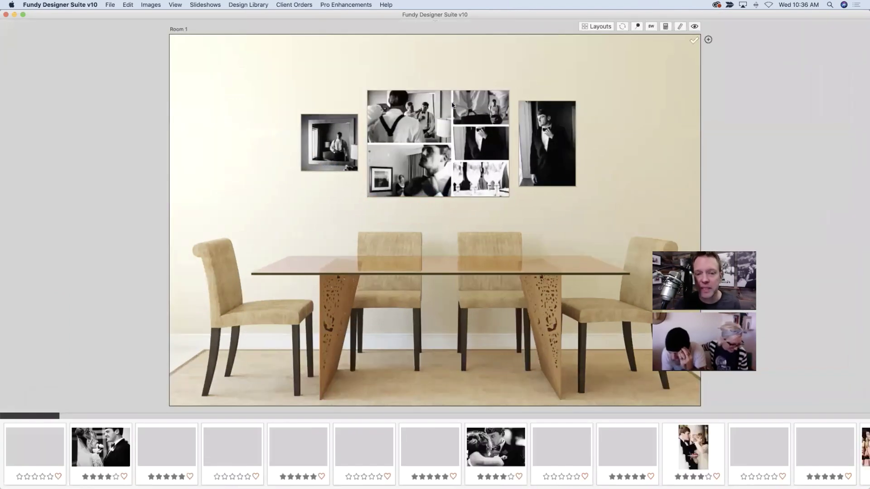
pyautogui.press('Tab')
pyautogui.press('Tab')
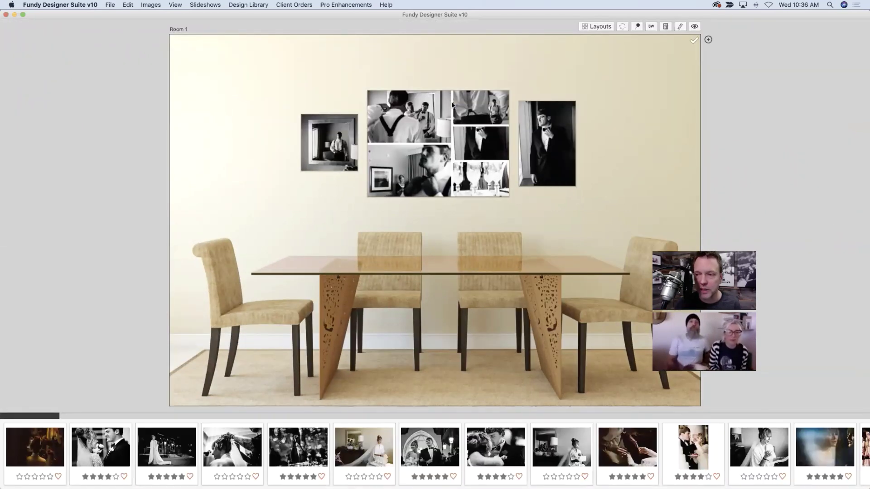
pyautogui.press('Tab')
# Open the separate image window, view the wall art room full-size and the photos in filmstrip view, and close the window.
pyautogui.click(848, 400)
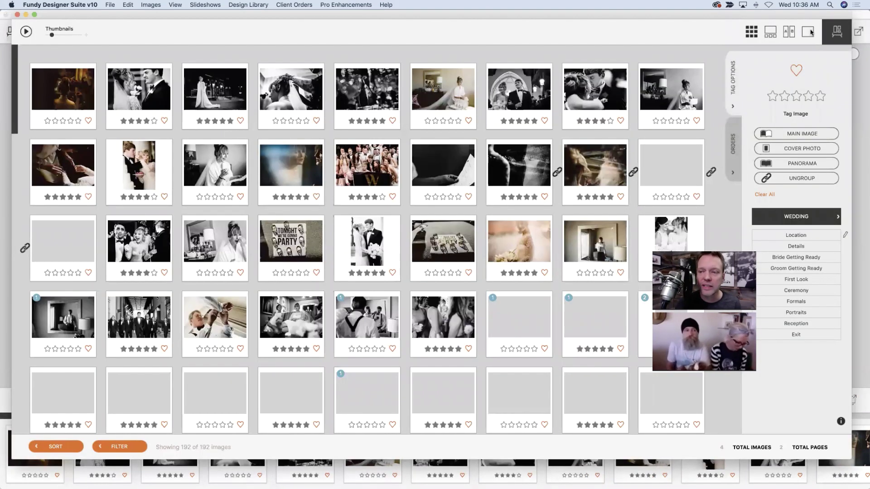
pyautogui.click(808, 32)
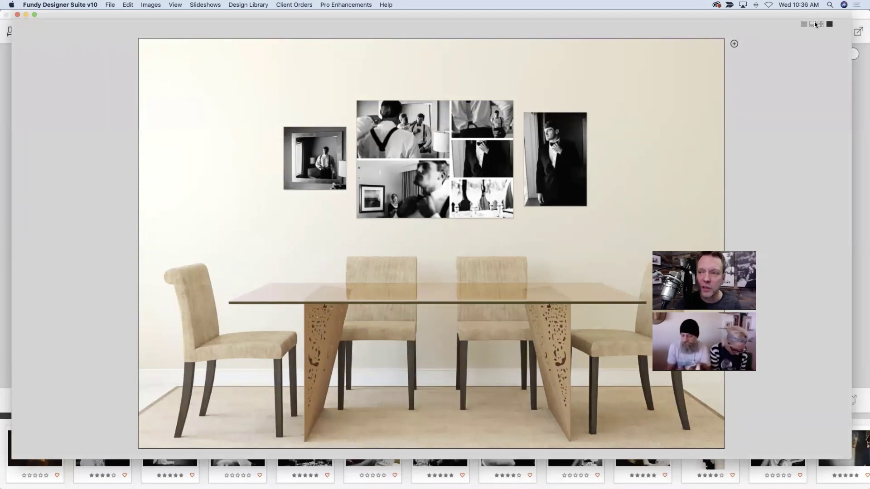
pyautogui.click(813, 24)
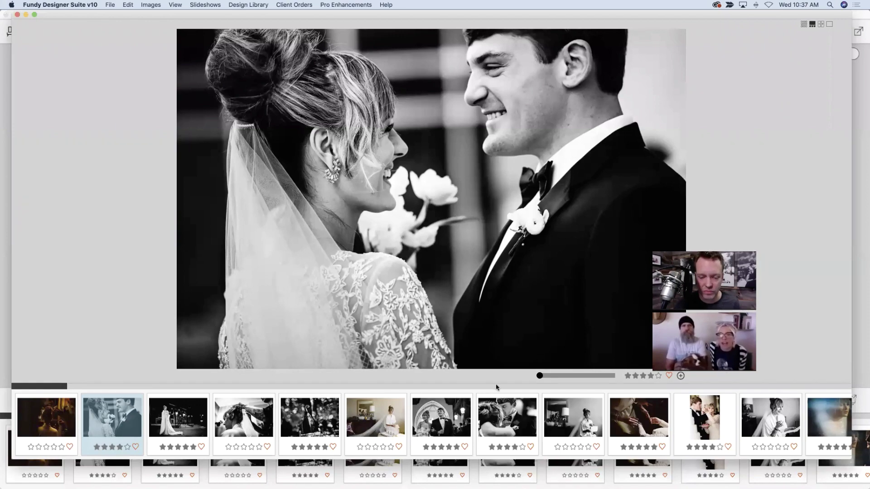
pyautogui.click(17, 15)
# Open pages 4-5 of the wedding magazine and place the blurred blue bride photo in the frame under the flowers.
pyautogui.click(356, 33)
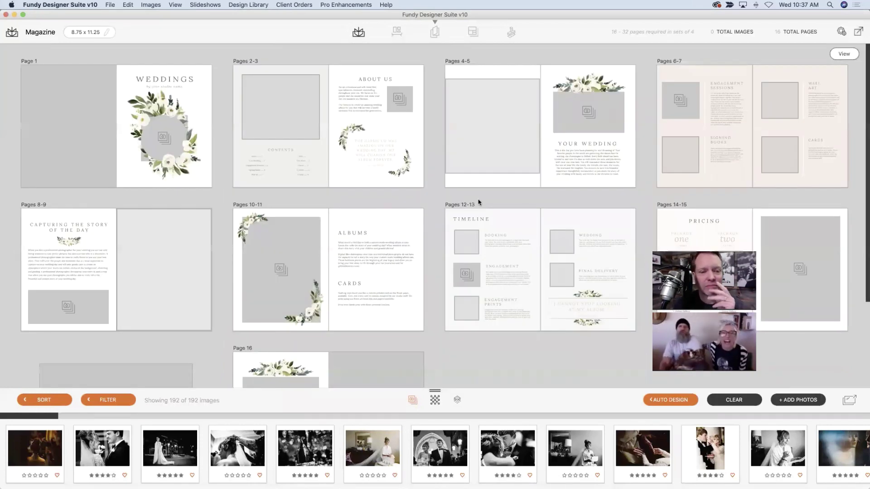
pyautogui.moveTo(363, 160)
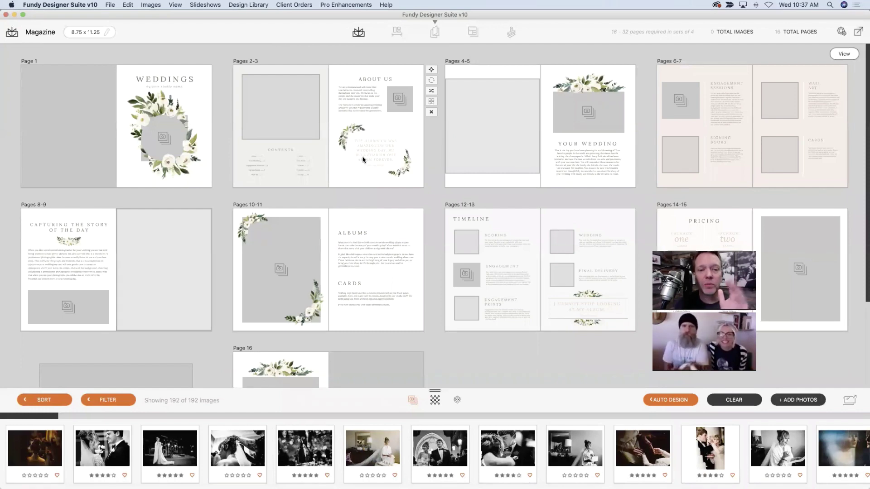
pyautogui.moveTo(481, 149)
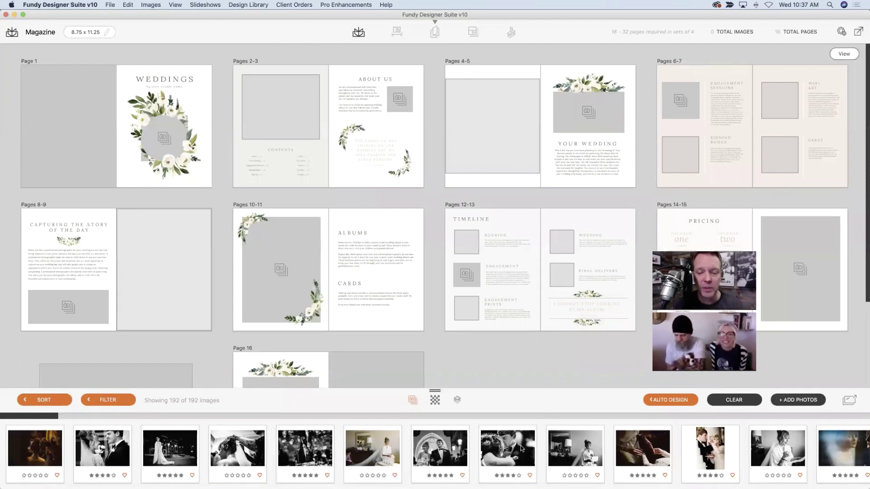
pyautogui.doubleClick(493, 163)
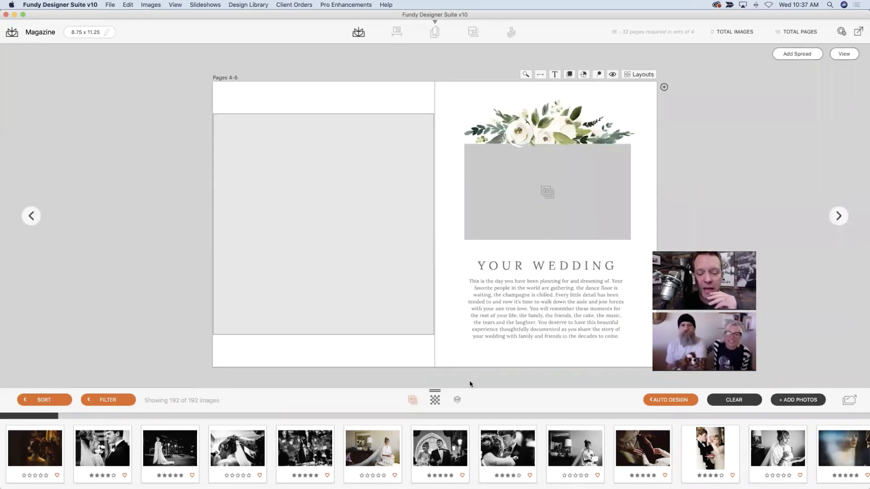
pyautogui.hscroll(10, 376, 450)
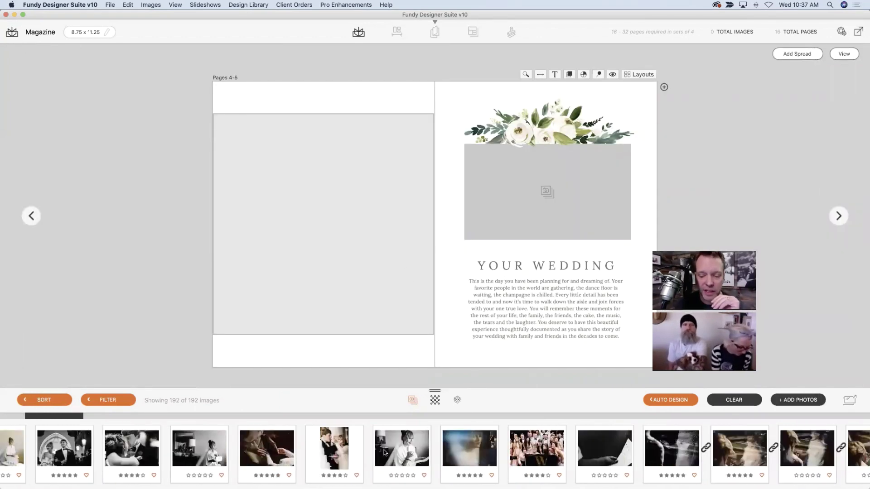
pyautogui.moveTo(309, 448); pyautogui.dragTo(528, 201)
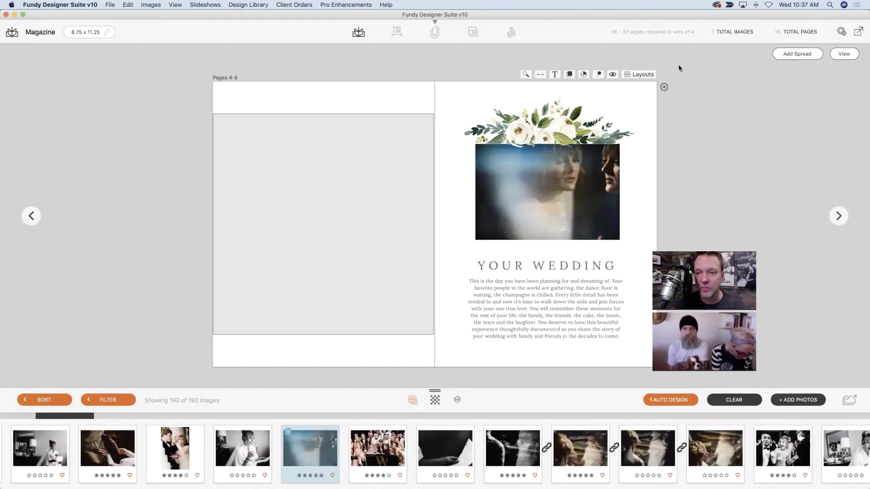
# Replace the "YOUR WEDDING" heading on pages 4-5 with "Change Text".
pyautogui.click(601, 266)
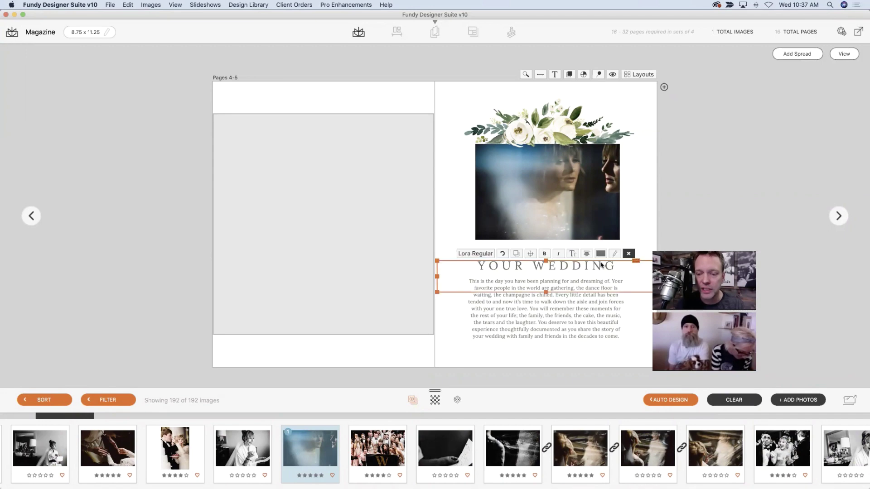
pyautogui.click(614, 254)
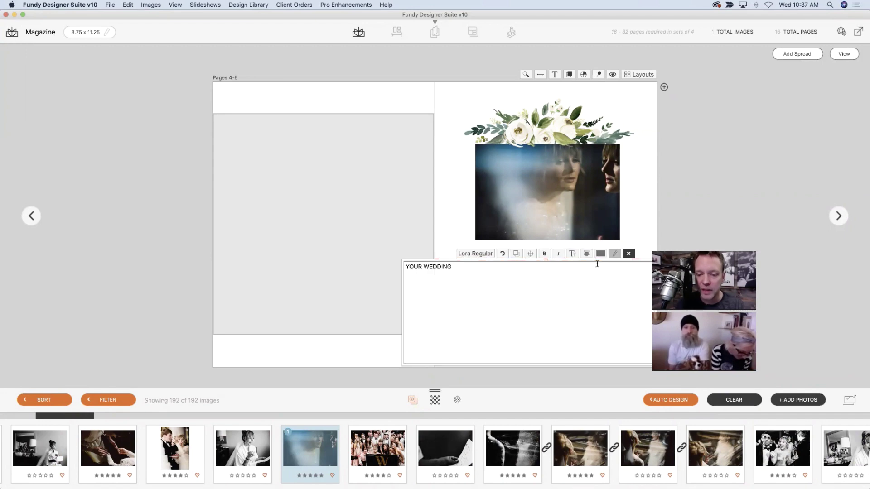
pyautogui.tripleClick(502, 269)
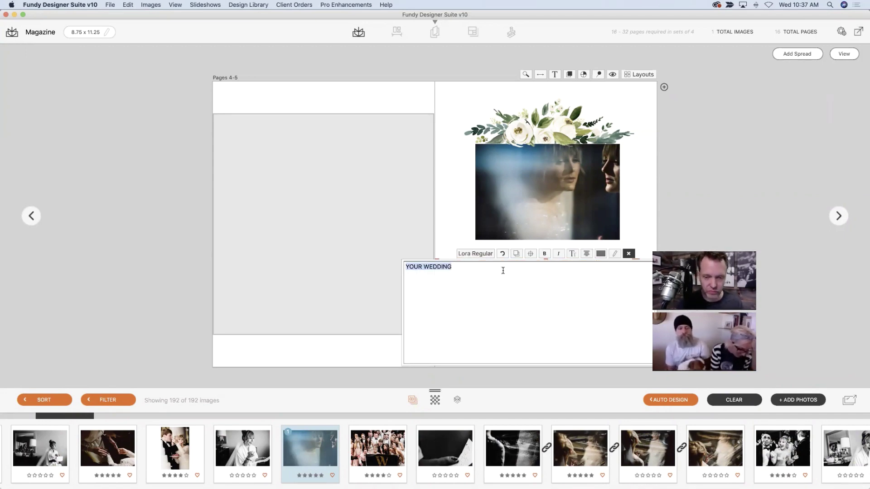
pyautogui.write('hange T')
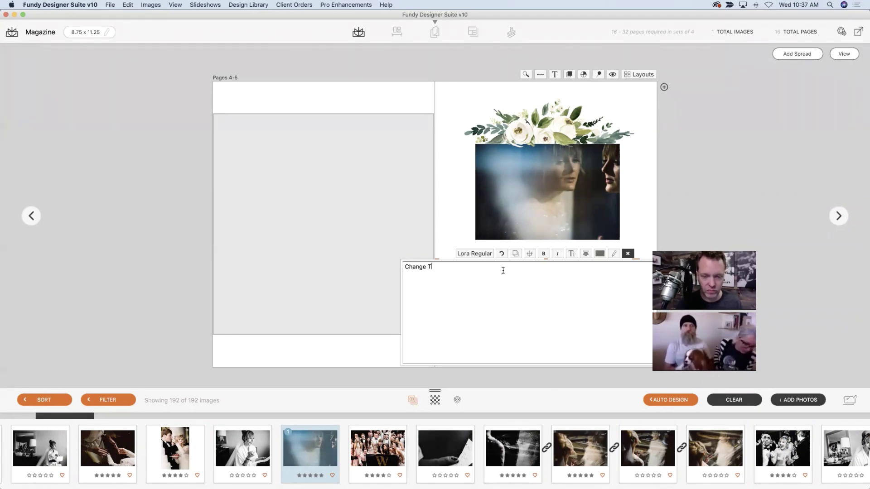
pyautogui.click(466, 203)
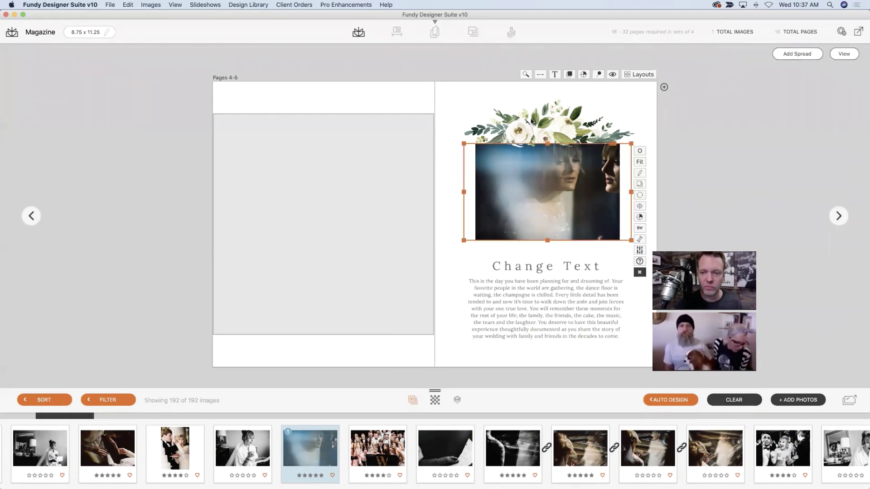
# Apply the Albums and Cards layout from Wedding Magazine v2 in the Design Library to pages 4-5.
pyautogui.click(550, 109)
pyautogui.moveTo(549, 155); pyautogui.dragTo(550, 270)
pyautogui.press('l')
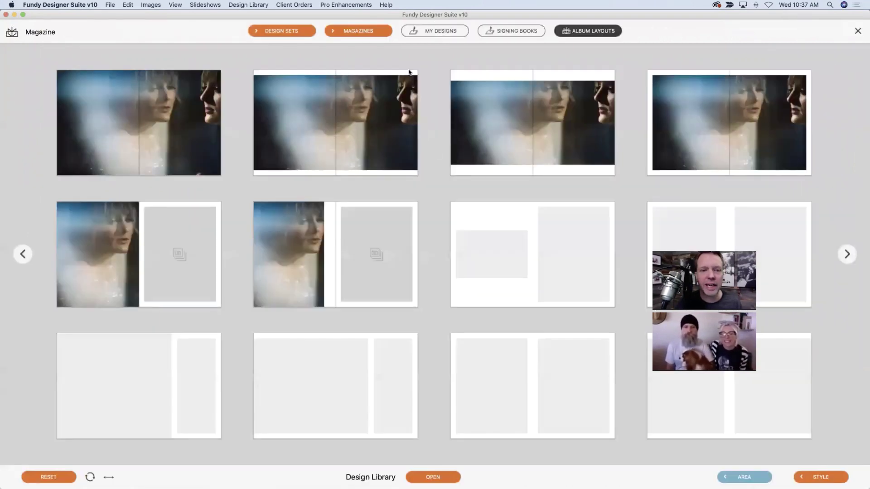
pyautogui.click(349, 31)
pyautogui.click(357, 172)
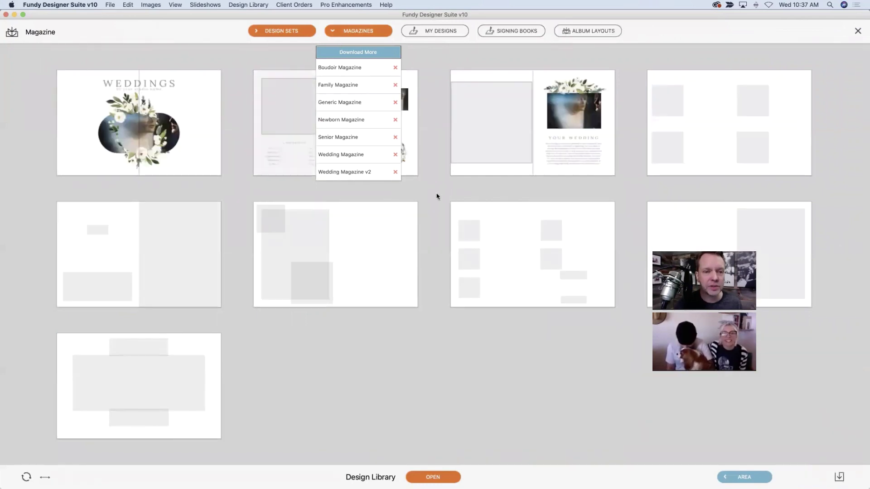
pyautogui.click(425, 58)
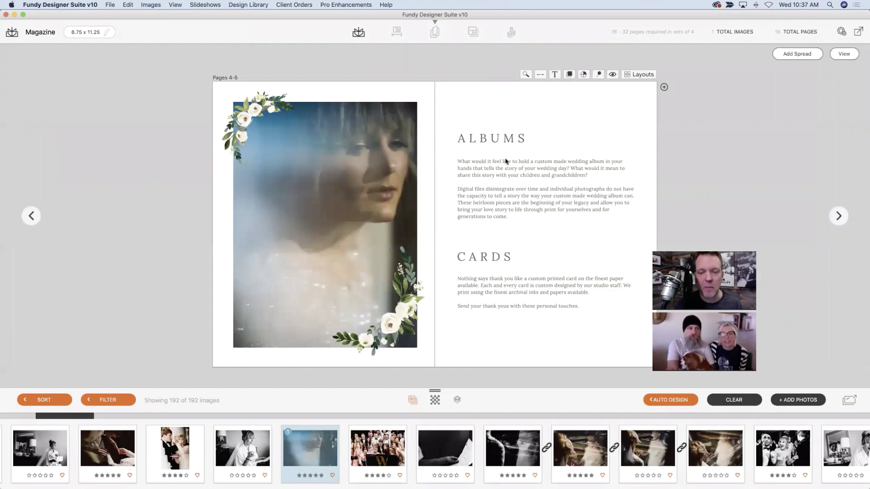
# Replace the blurred bride photo on pages 4-5 with the wedding party photo, and delete the CARDS heading and its paragraph.
pyautogui.moveTo(362, 458); pyautogui.dragTo(336, 226)
pyautogui.click(475, 257)
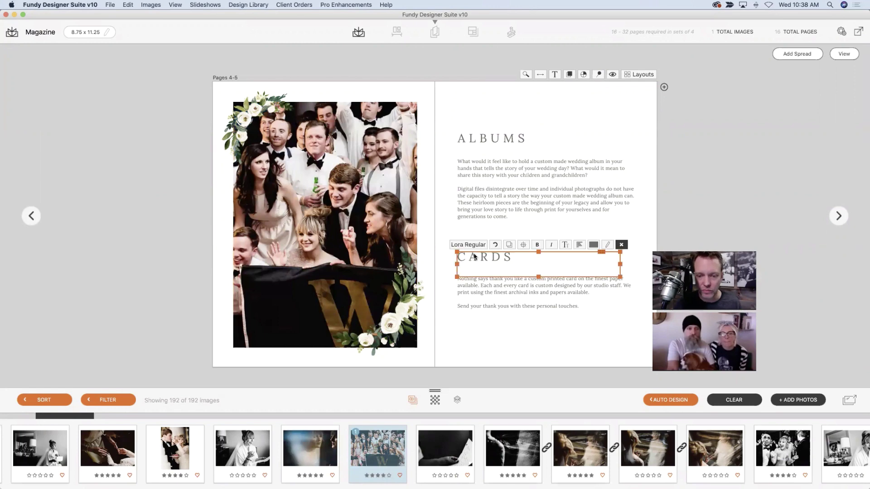
pyautogui.press('Delete')
pyautogui.click(545, 307)
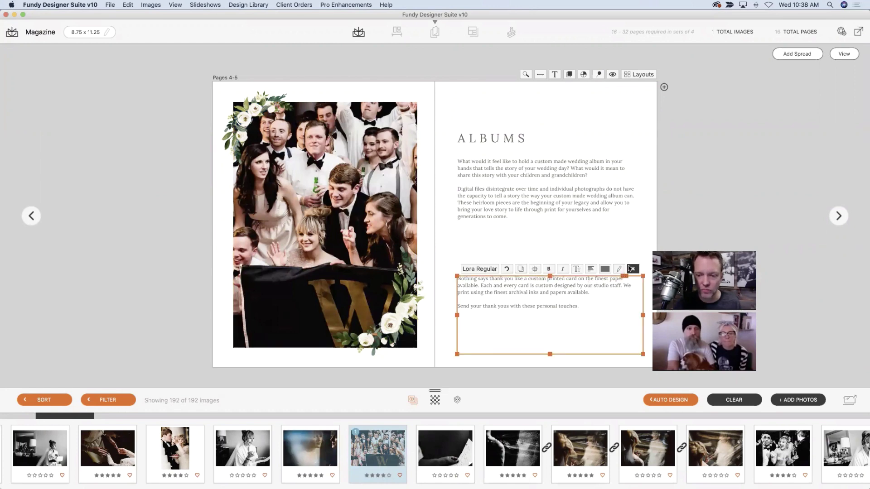
pyautogui.press('Delete')
# Shorten the wedding party photo from its top edge and move the upper floral cluster down to its upper-left corner.
pyautogui.click(325, 102)
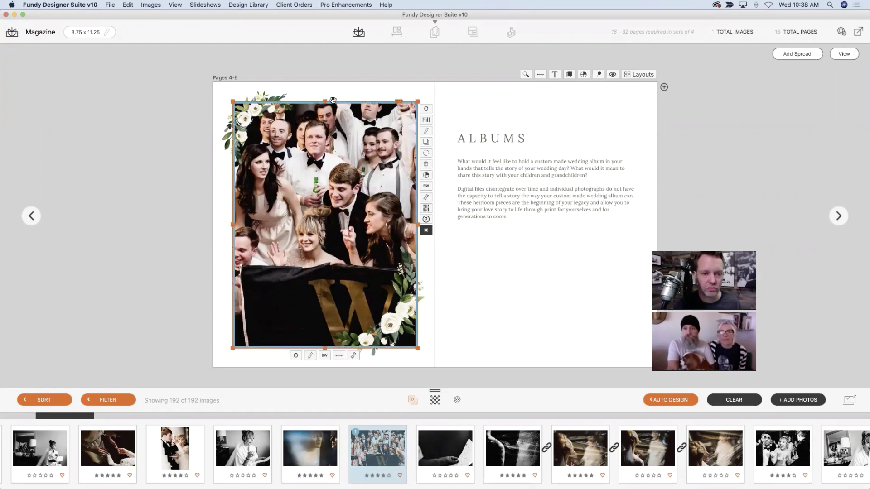
pyautogui.moveTo(324, 102); pyautogui.dragTo(315, 253)
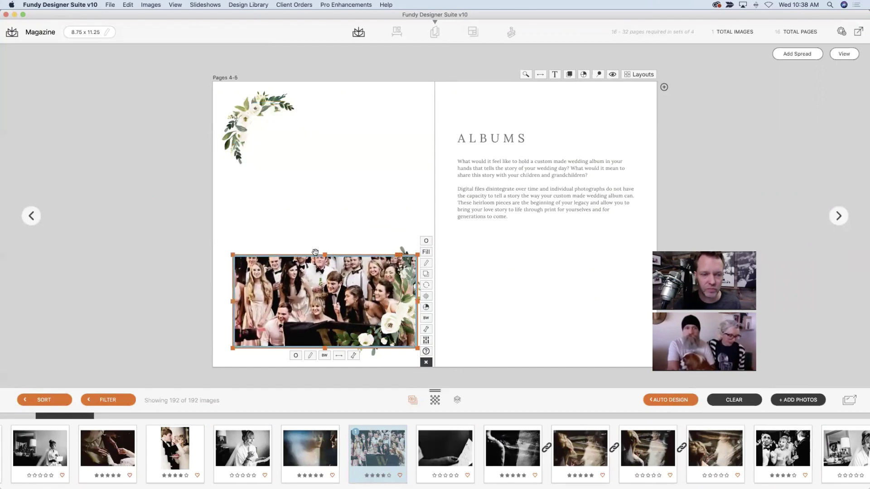
pyautogui.click(264, 105)
pyautogui.moveTo(276, 88); pyautogui.dragTo(272, 290)
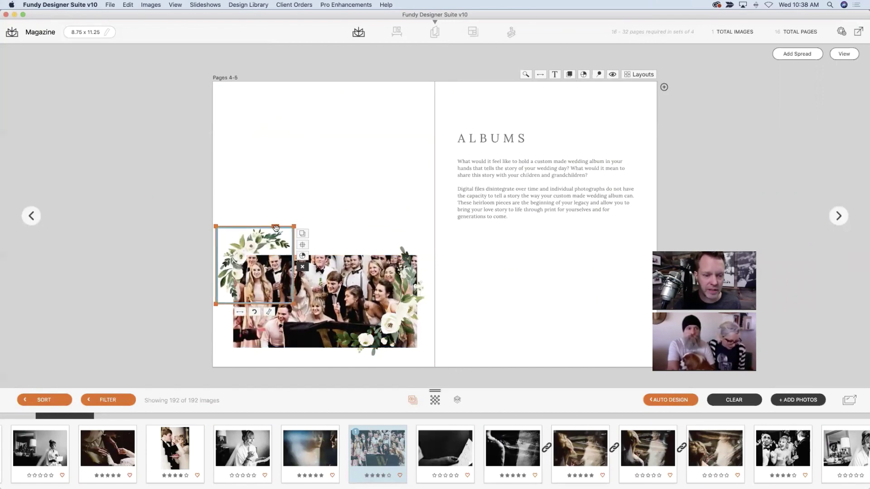
# Move the wedding party photo together with both floral clusters to the opposite page, beneath the Albums text.
pyautogui.moveTo(247, 161); pyautogui.dragTo(400, 344)
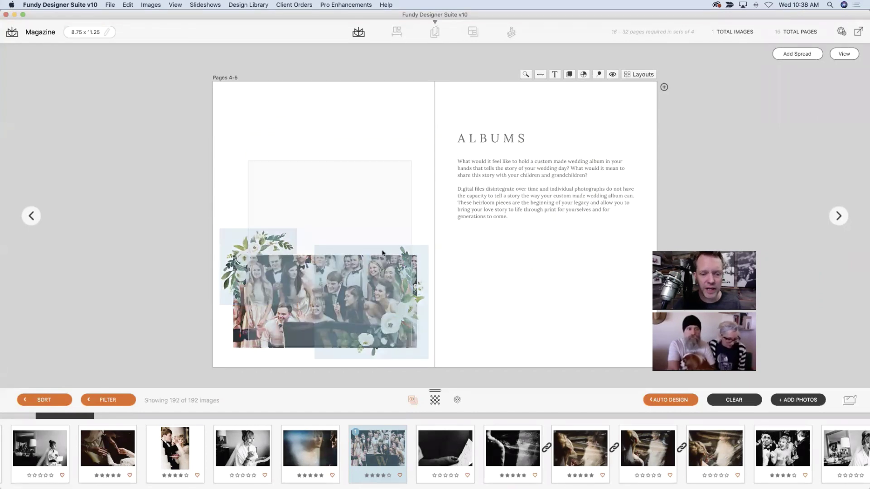
pyautogui.moveTo(412, 229); pyautogui.dragTo(628, 226)
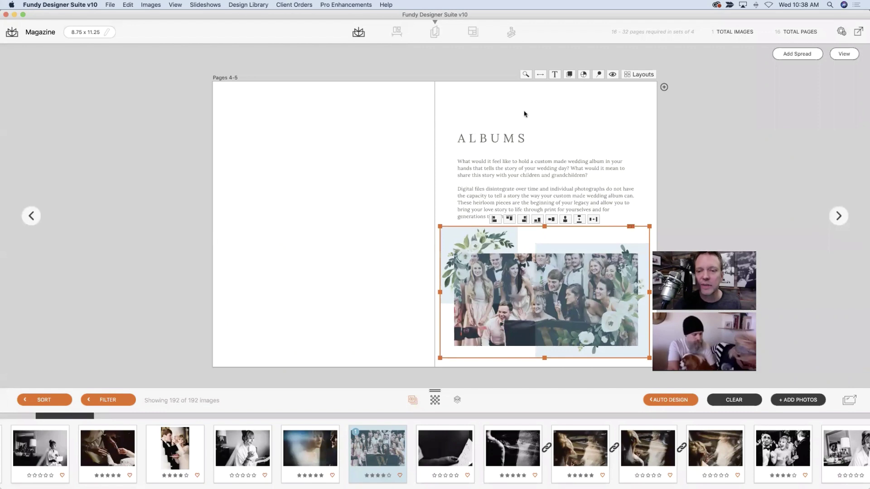
pyautogui.click(525, 112)
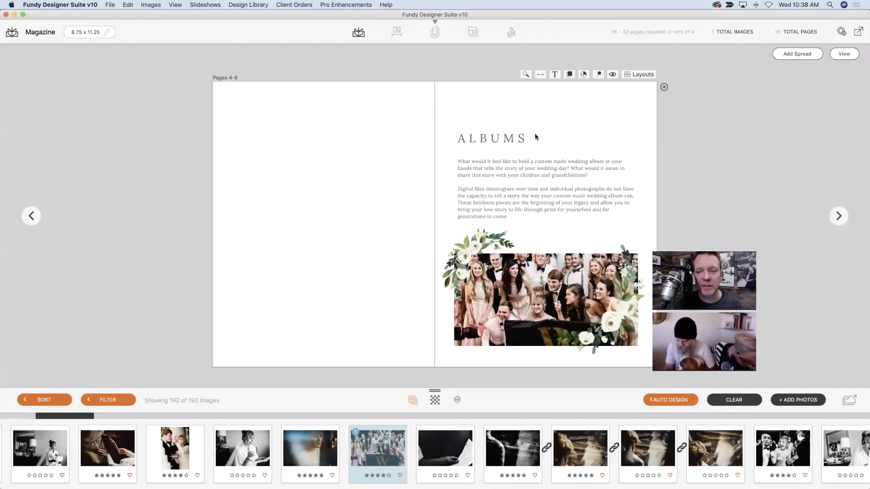
# Apply the Timeline layout from the Design Library to the Left Page area of pages 4-5.
pyautogui.click(640, 74)
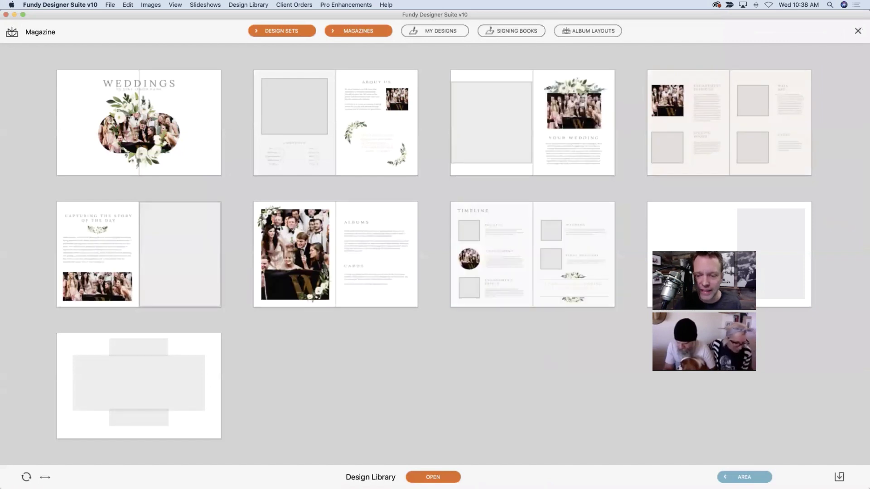
pyautogui.click(747, 480)
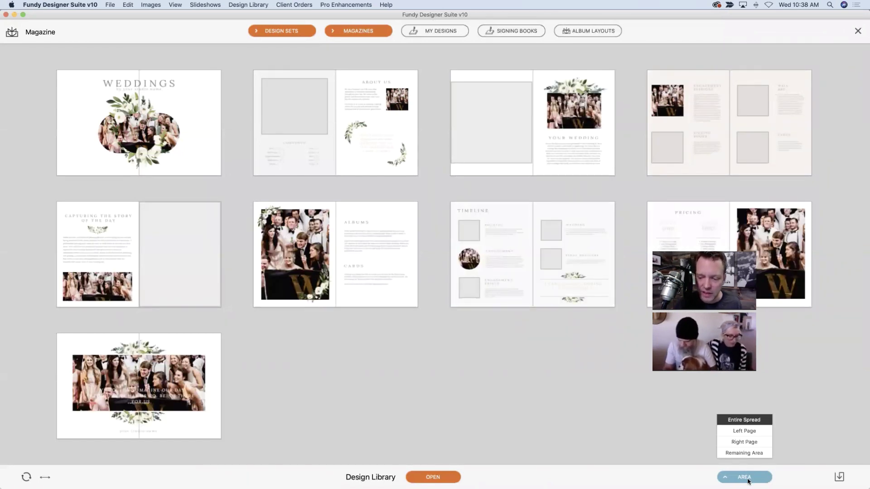
pyautogui.click(747, 432)
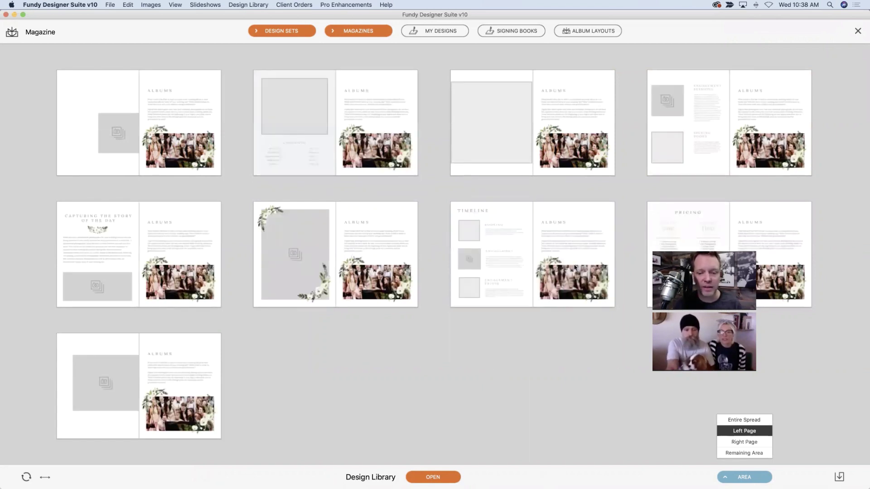
pyautogui.click(532, 254)
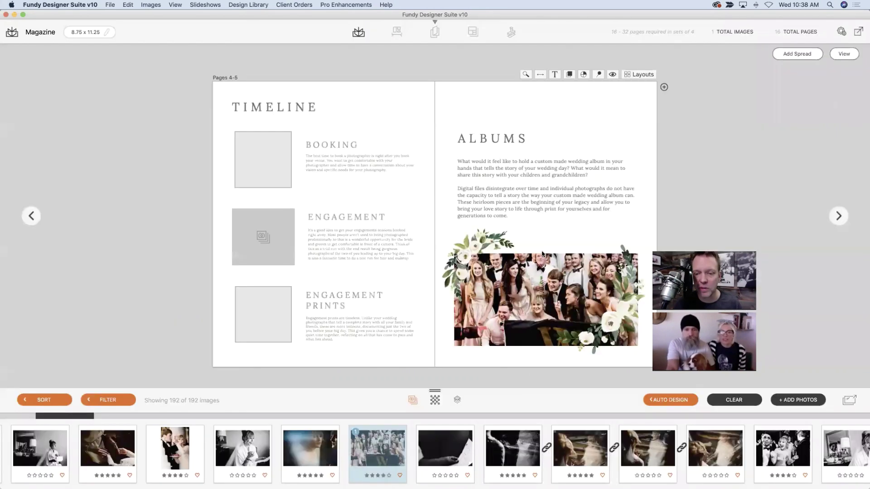
# Delete the Engagement Prints image frame, heading and text from the Timeline page.
pyautogui.click(410, 356)
pyautogui.moveTo(220, 285); pyautogui.dragTo(386, 342)
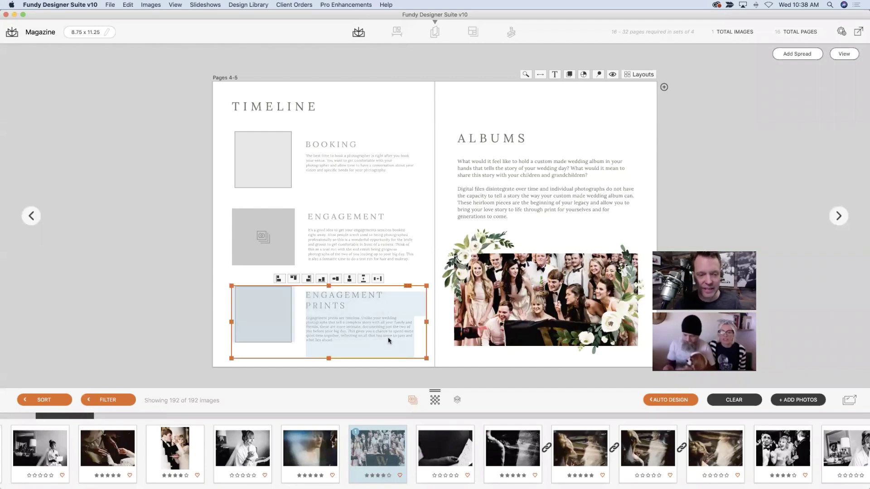
pyautogui.press('Delete')
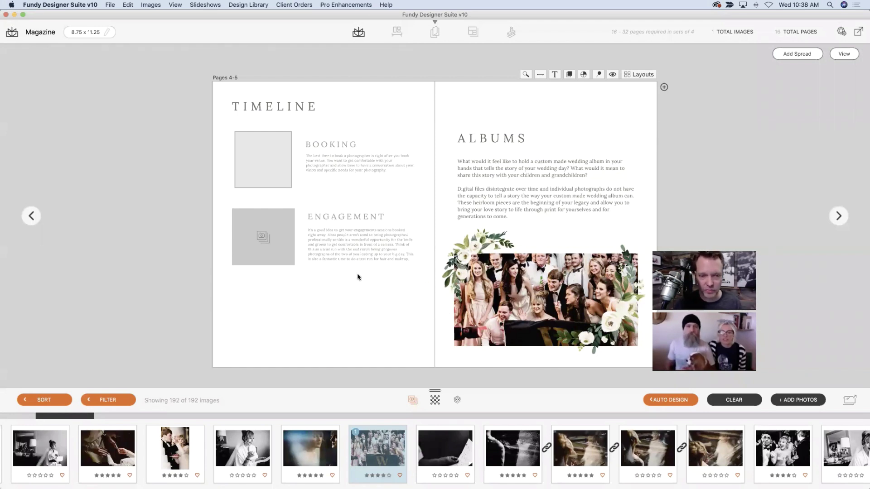
# Scale down the Booking and Engagement blocks and move them to the lower half of the Timeline page.
pyautogui.moveTo(221, 158); pyautogui.dragTo(382, 196)
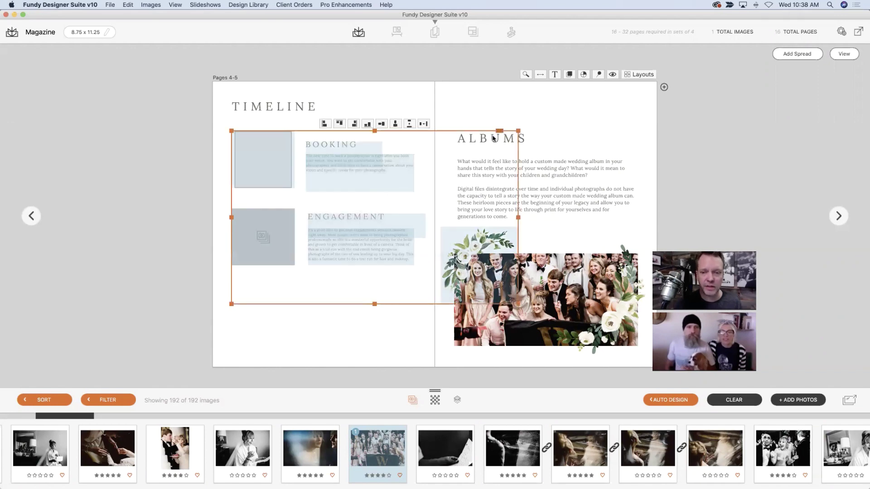
pyautogui.moveTo(499, 131); pyautogui.dragTo(503, 154)
pyautogui.moveTo(378, 326); pyautogui.dragTo(401, 292)
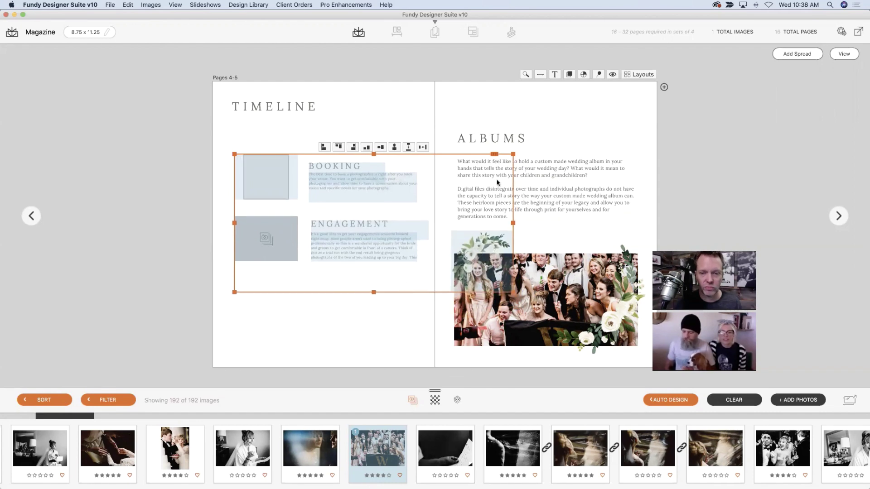
pyautogui.moveTo(494, 154); pyautogui.dragTo(489, 229)
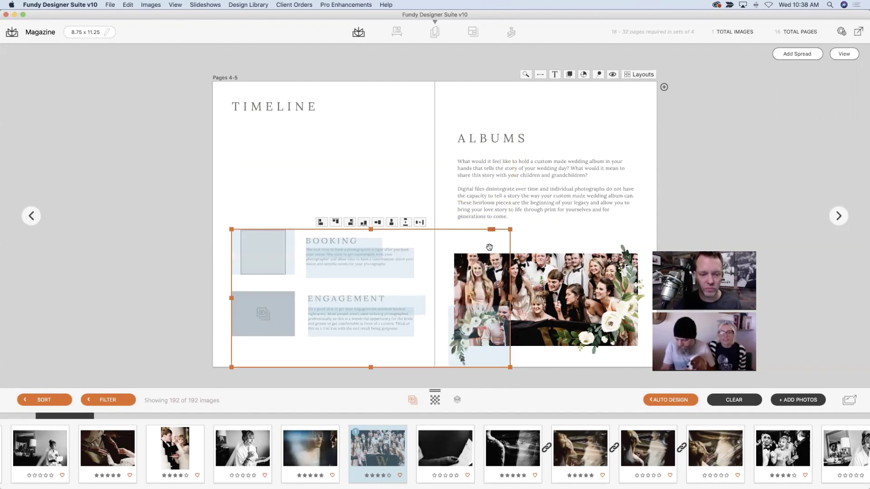
# Delete the TIMELINE heading and apply the Timeline layout to the Remaining Area of pages 4-5.
pyautogui.click(257, 112)
pyautogui.click(387, 94)
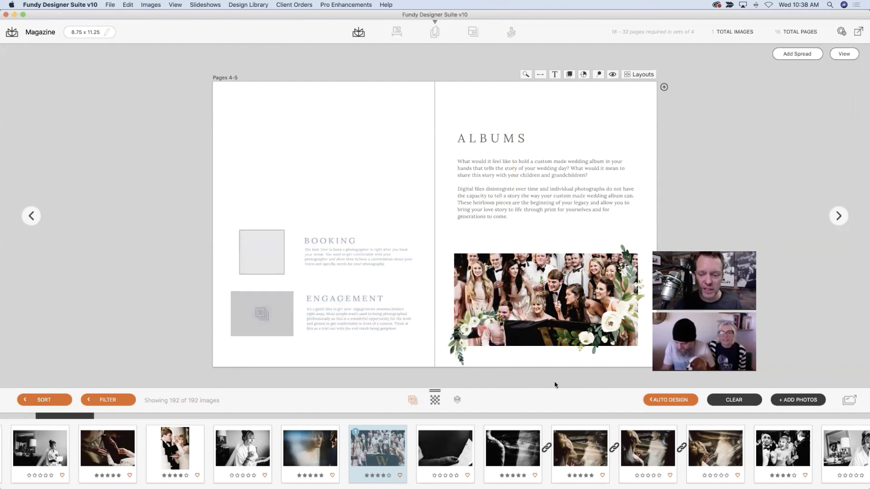
pyautogui.click(636, 76)
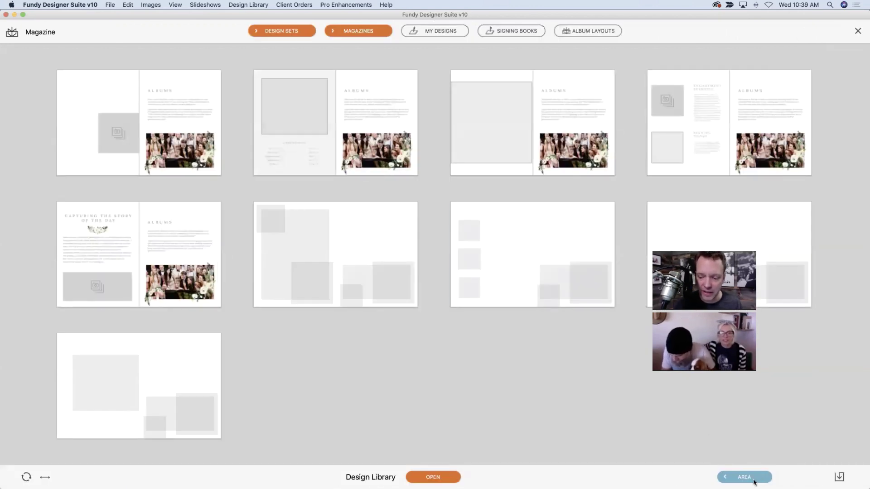
pyautogui.click(752, 479)
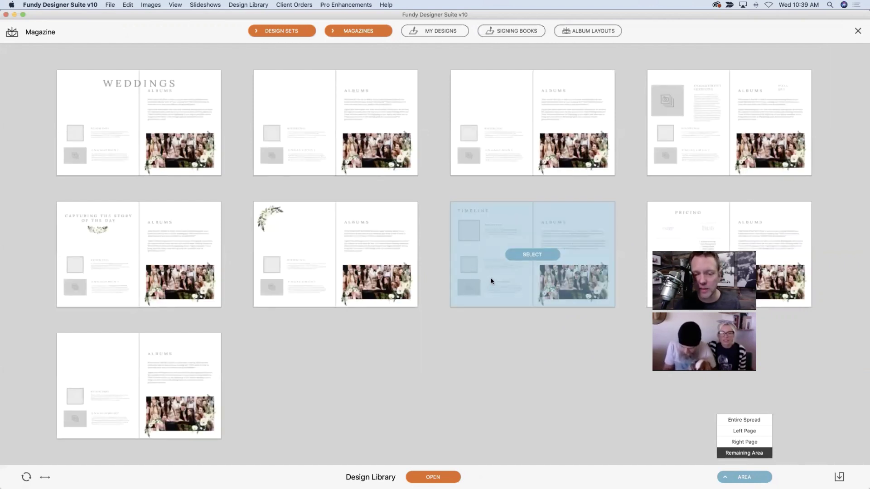
pyautogui.click(533, 255)
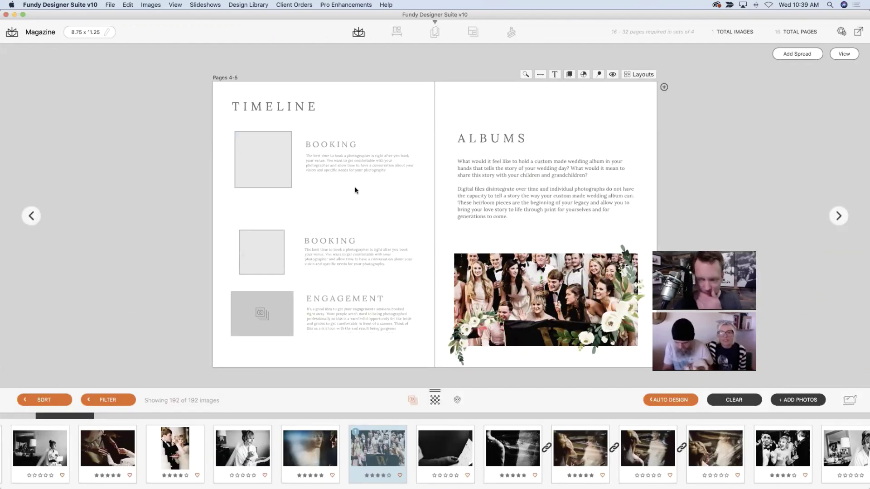
# Switch to the album design, open pages 11-12 and select the full-page black-and-white photo.
pyautogui.click(358, 31)
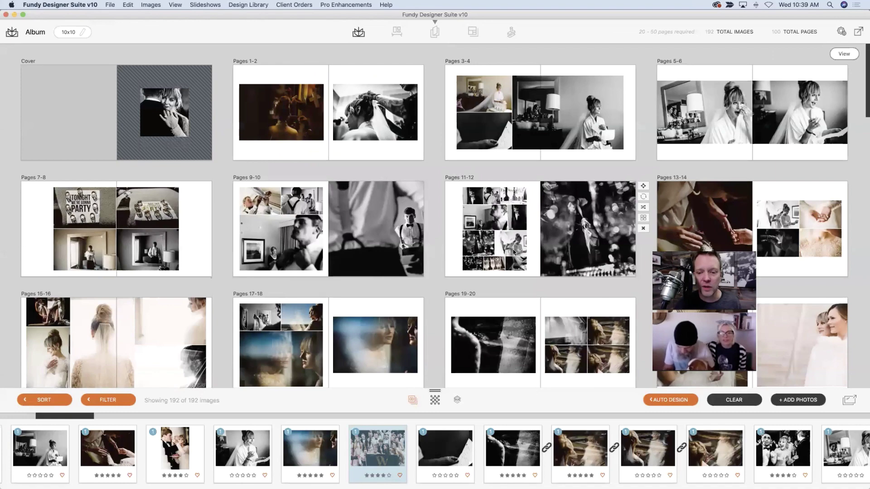
pyautogui.doubleClick(514, 252)
pyautogui.click(495, 211)
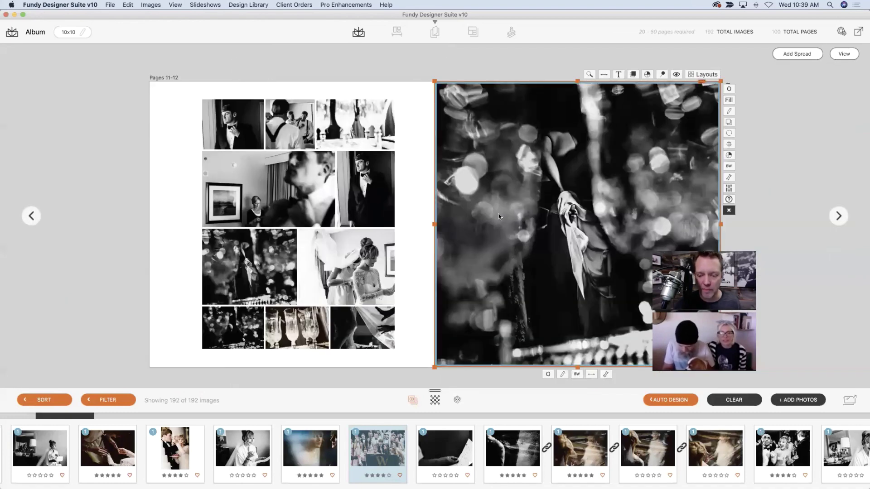
# Add the seven photos from the handwritten letter to the crying bride to page 12, and narrow the collage from its left edge.
pyautogui.click(438, 455)
pyautogui.hscroll(5, 462, 458)
pyautogui.keyDown('shift'); pyautogui.click(545, 452); pyautogui.keyUp('shift')
pyautogui.moveTo(545, 453); pyautogui.dragTo(474, 262)
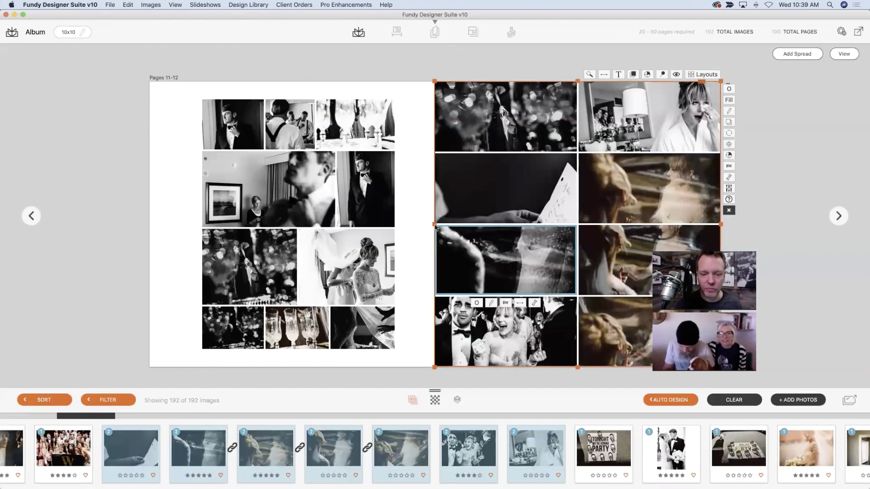
pyautogui.moveTo(435, 225); pyautogui.dragTo(471, 224)
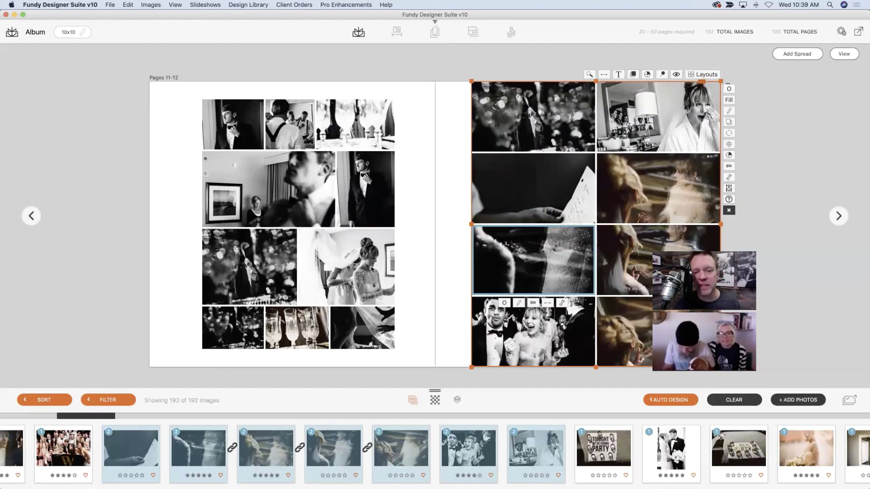
# Open the Design Library for pages 11-12, set the layout area to Right Page and show the album layouts.
pyautogui.click(702, 74)
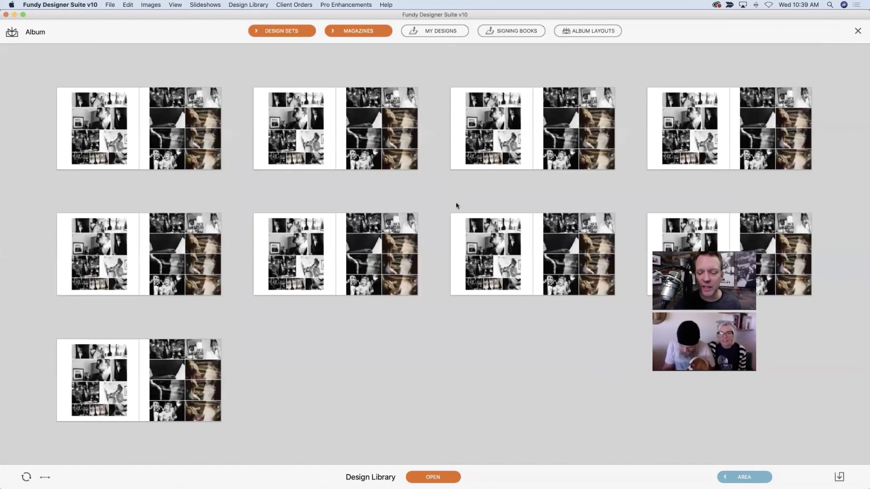
pyautogui.click(753, 481)
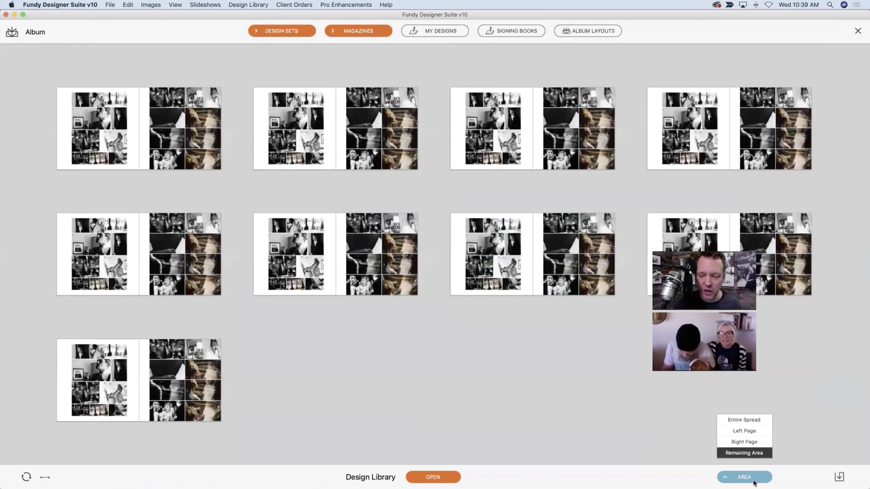
pyautogui.click(748, 442)
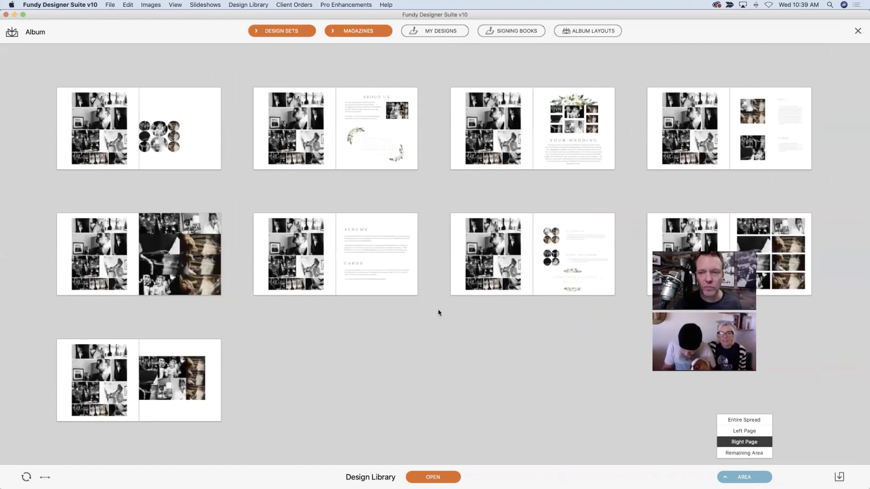
pyautogui.click(569, 31)
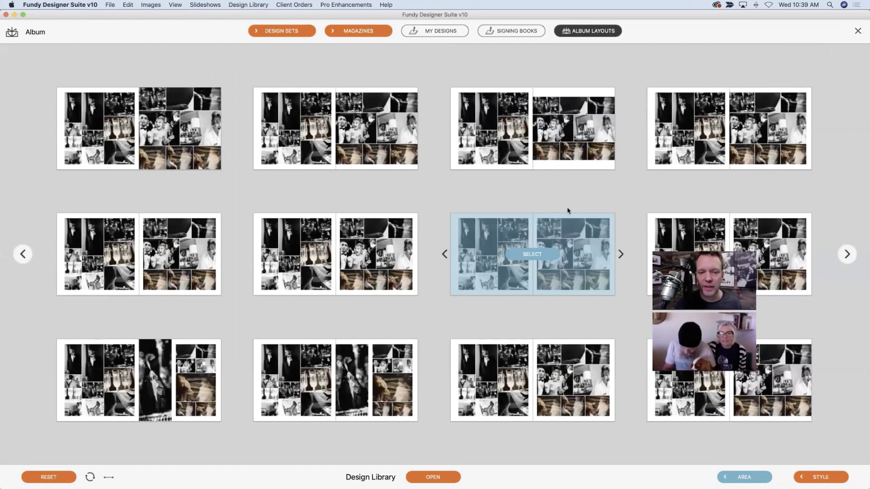
# Preview Left Page layouts, set the area back to Right Page, and apply the three-row layout with white bands above and below.
pyautogui.click(732, 478)
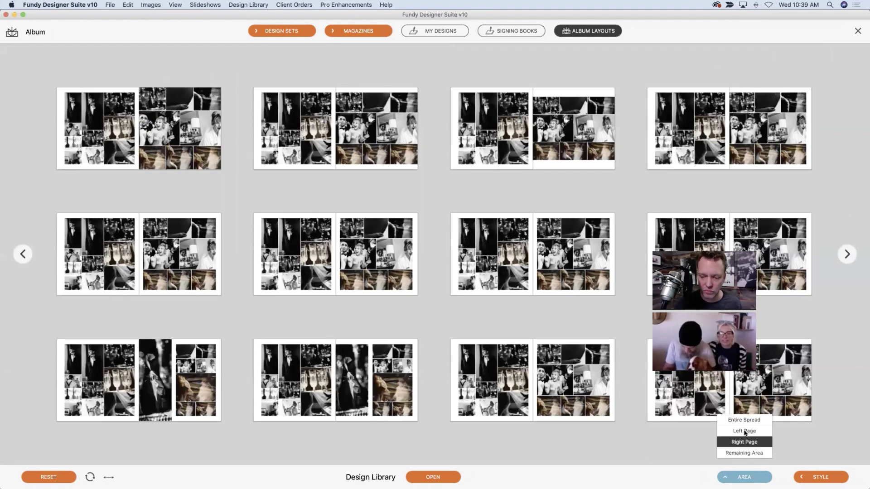
pyautogui.click(745, 432)
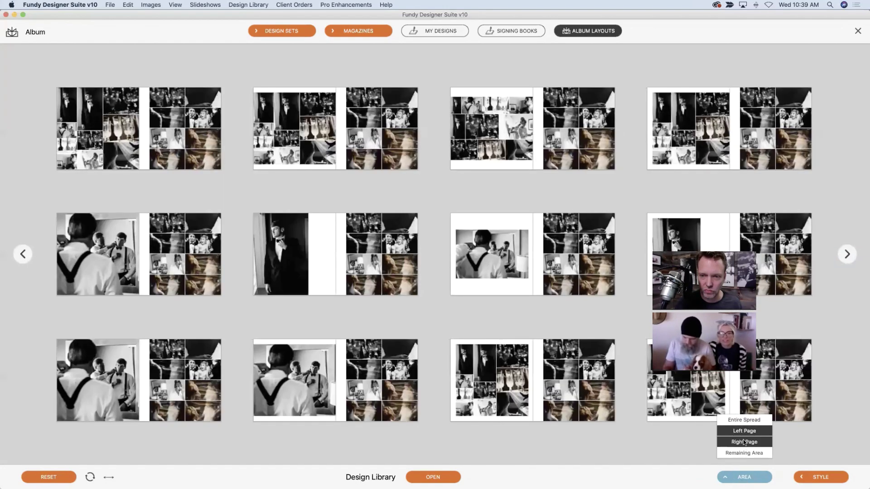
pyautogui.click(744, 442)
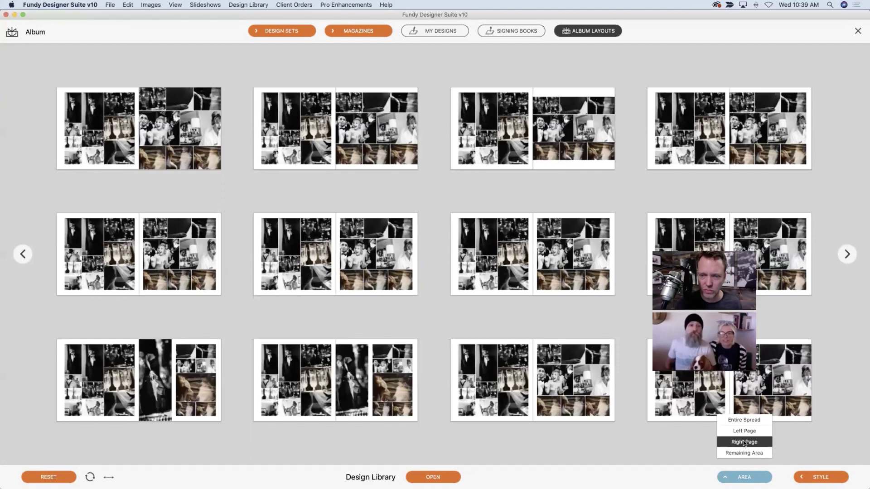
pyautogui.moveTo(568, 155)
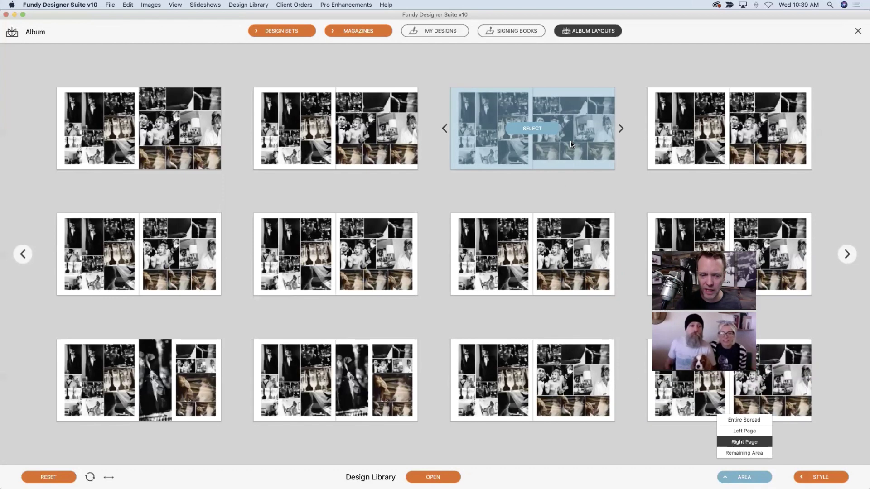
pyautogui.click(570, 141)
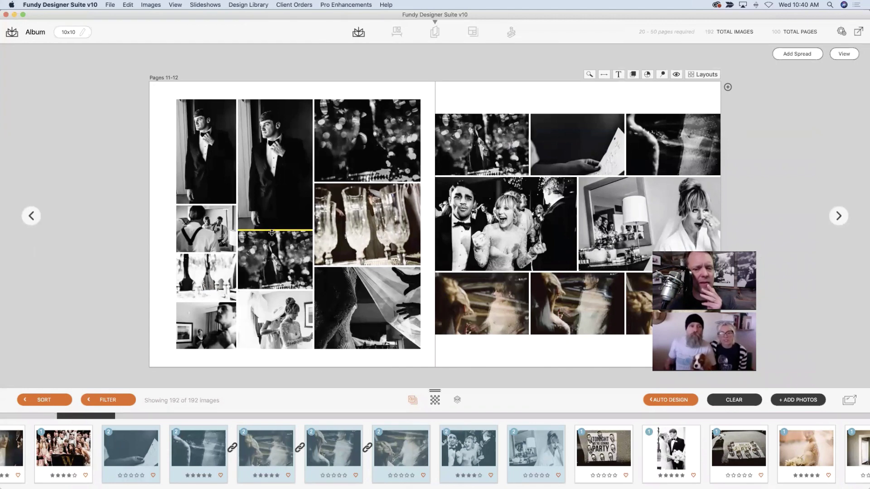
# Open the Design Library's downloadable stock rooms and look through the booth, bedroom, desk and dining room scenes.
pyautogui.click(537, 218)
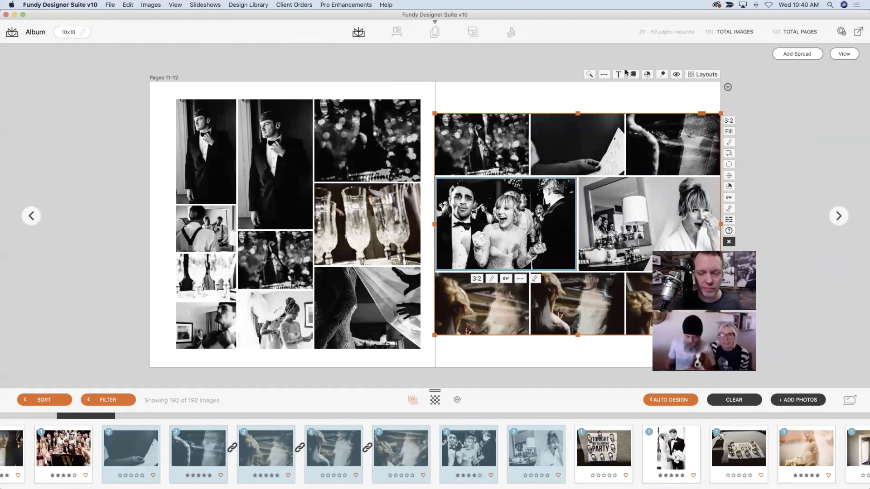
pyautogui.click(250, 5)
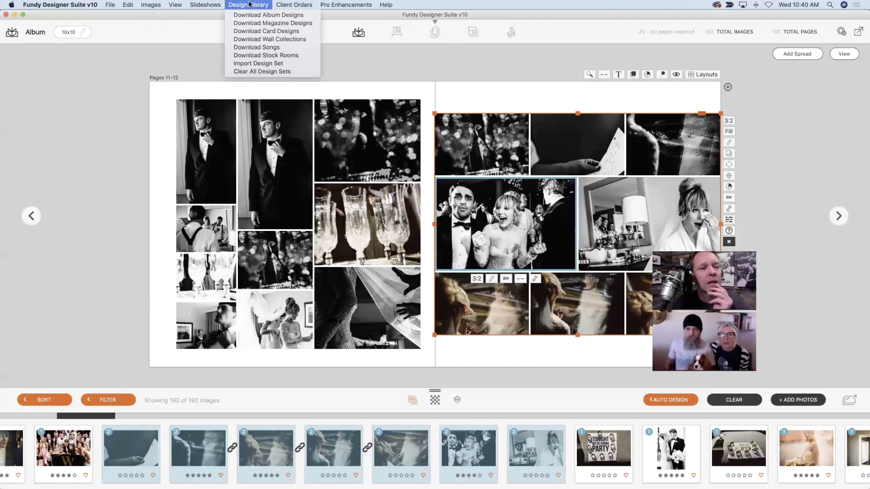
pyautogui.click(271, 57)
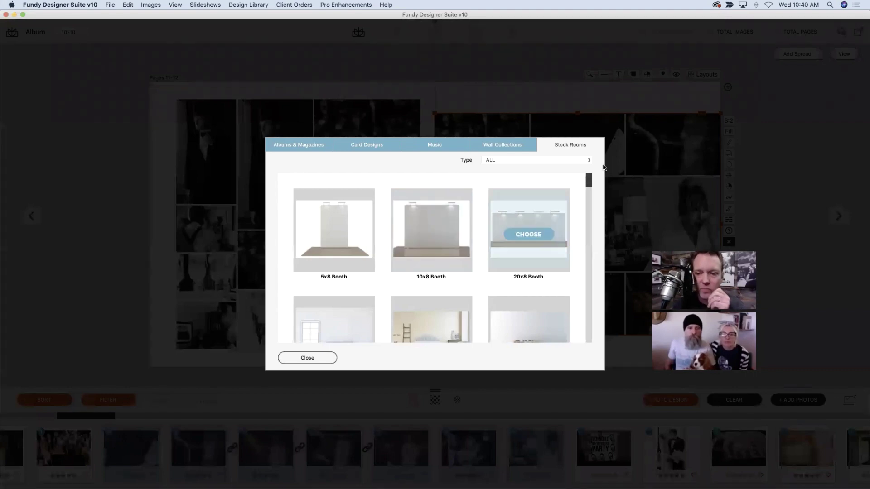
pyautogui.moveTo(588, 181); pyautogui.dragTo(588, 211)
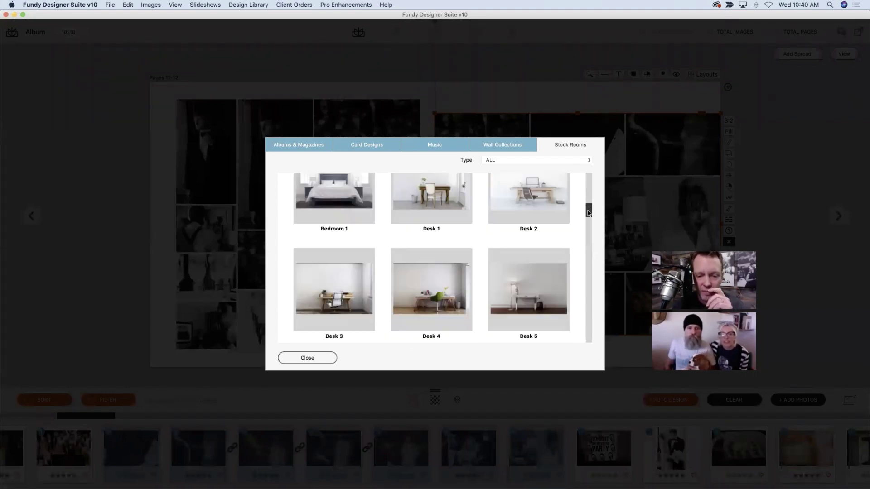
pyautogui.scroll(-5, 588, 216)
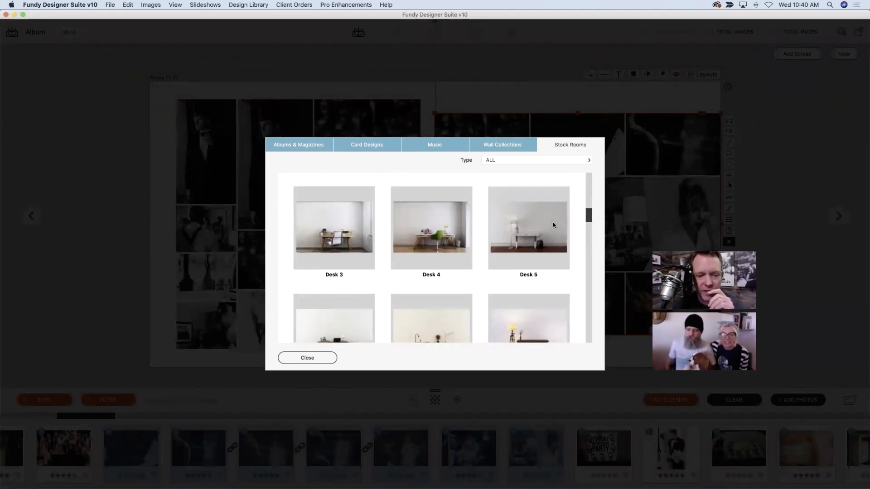
pyautogui.scroll(-3, 549, 231)
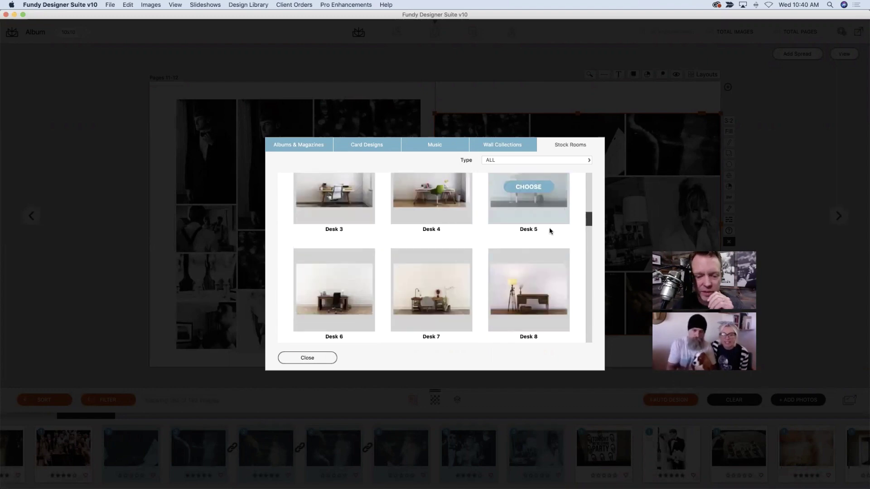
pyautogui.scroll(-5, 548, 232)
# Filter the stock rooms by the Living Room type and look through all of its rooms.
pyautogui.click(521, 160)
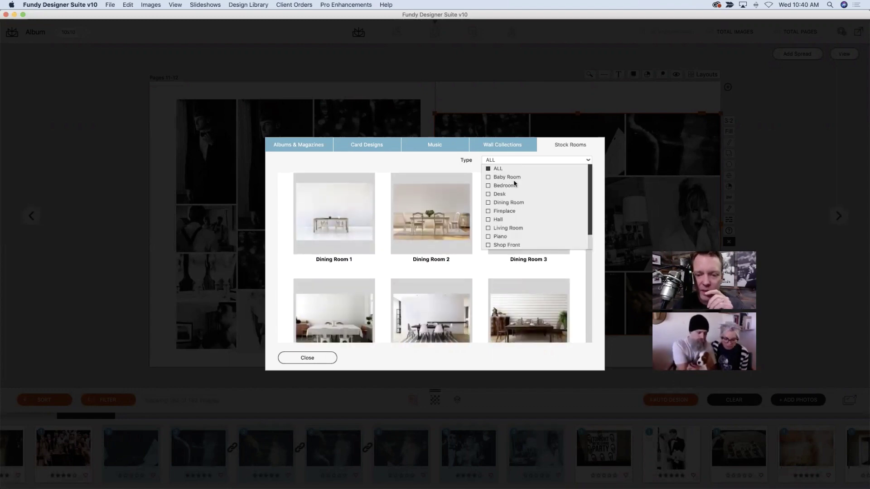
pyautogui.click(489, 228)
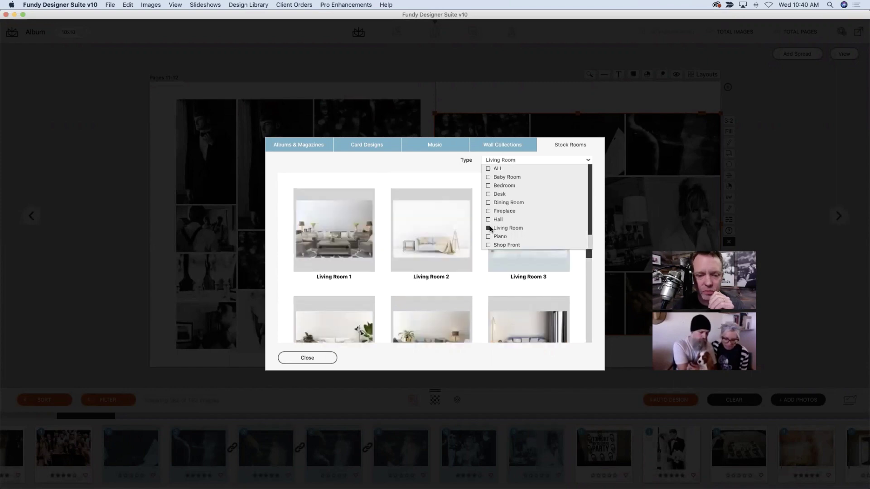
pyautogui.click(405, 168)
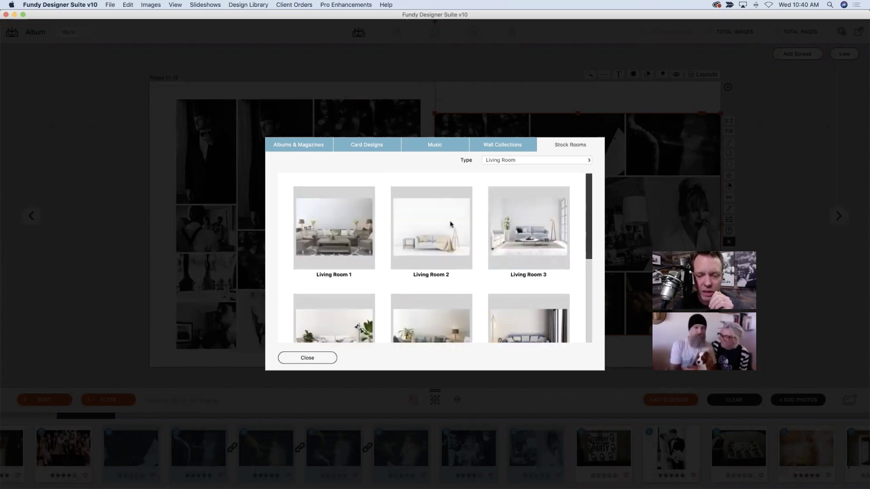
pyautogui.scroll(-4, 407, 218)
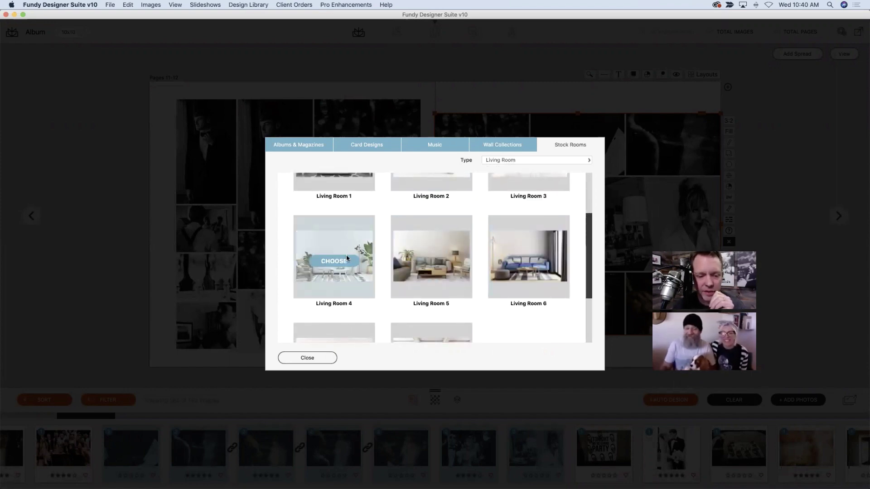
pyautogui.scroll(-4, 354, 254)
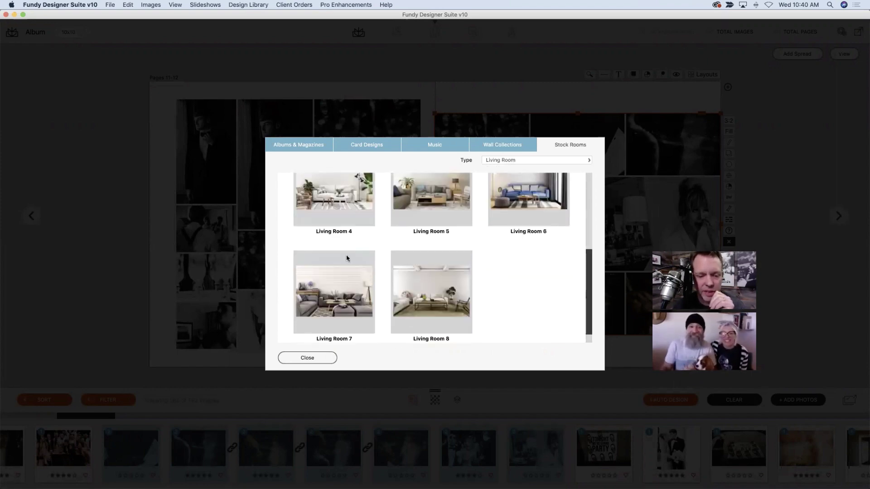
# Change the stock room type to Fireplace and look through the fireplace rooms.
pyautogui.click(551, 161)
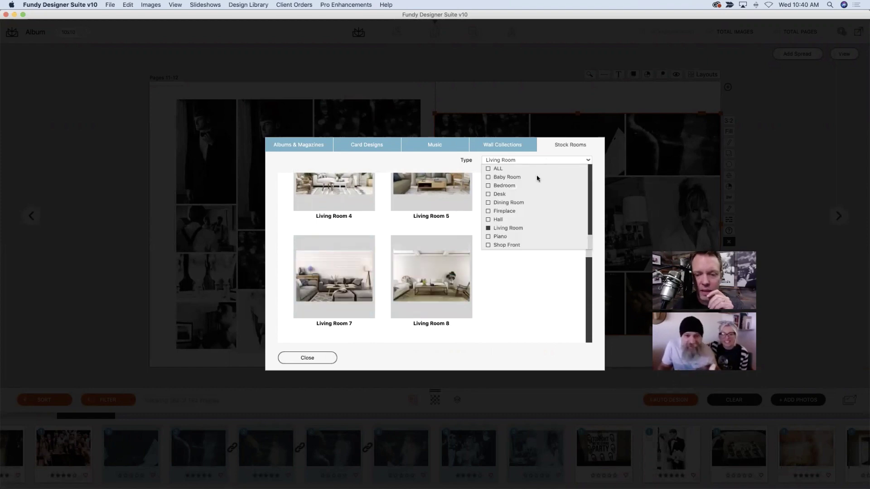
pyautogui.click(490, 212)
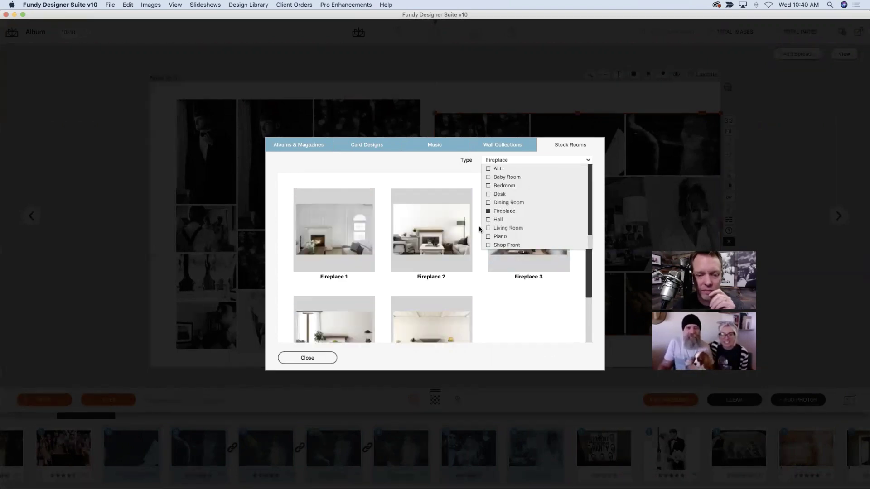
pyautogui.click(518, 307)
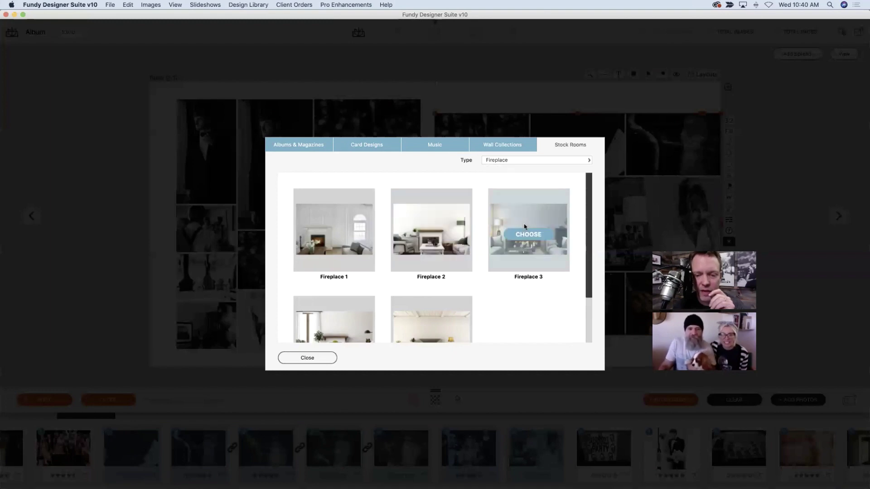
pyautogui.scroll(-2, 468, 290)
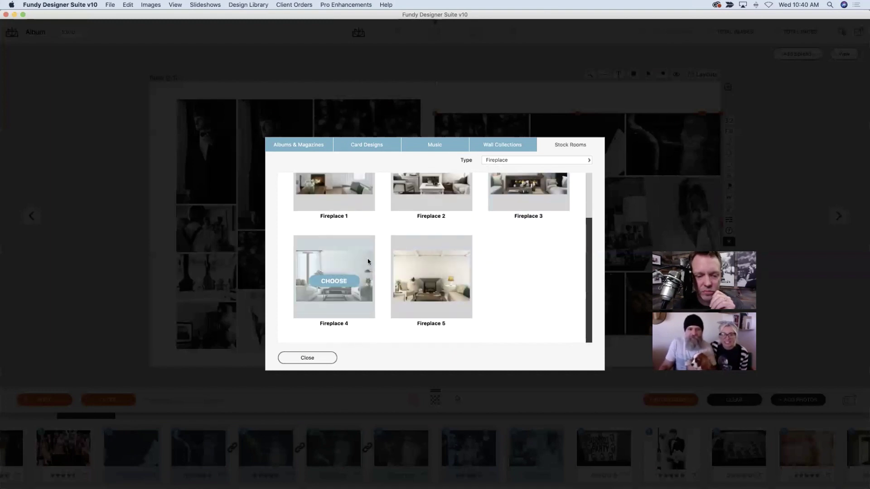
# Switch to the downloadable album and magazine designs, filter them by Baby and look through the baby albums.
pyautogui.click(298, 143)
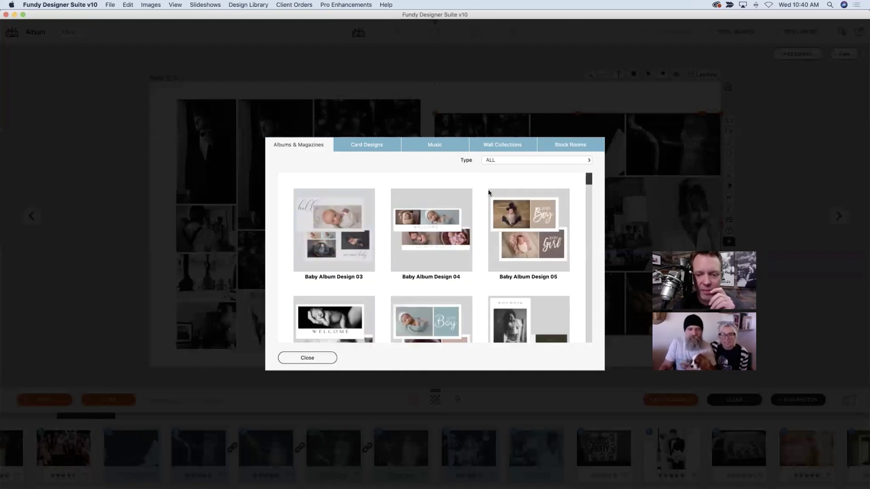
pyautogui.click(508, 161)
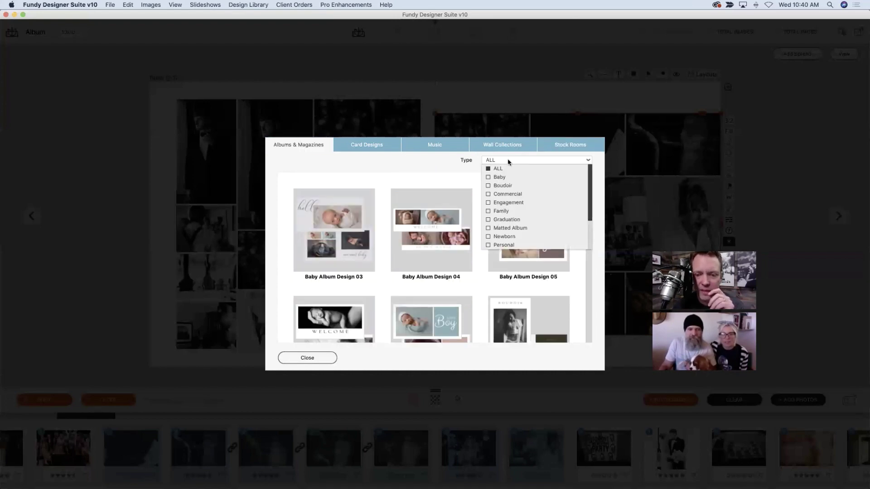
pyautogui.click(489, 177)
pyautogui.scroll(-5, 400, 199)
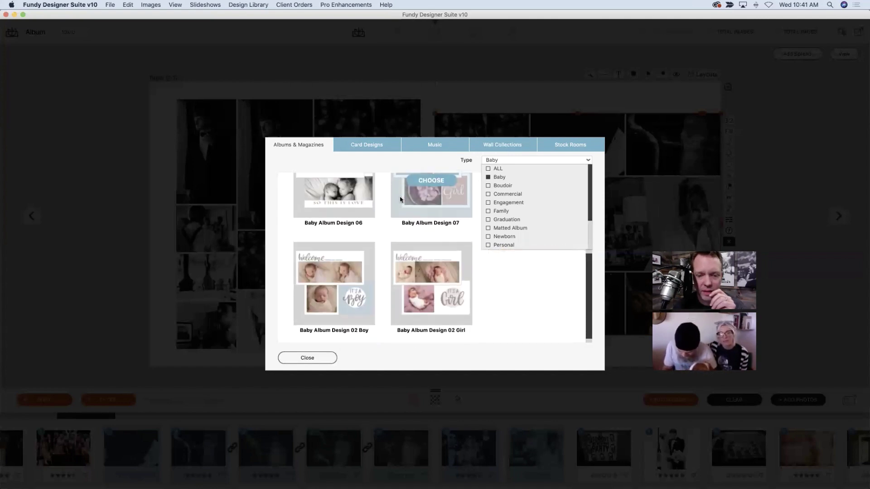
pyautogui.scroll(5, 398, 195)
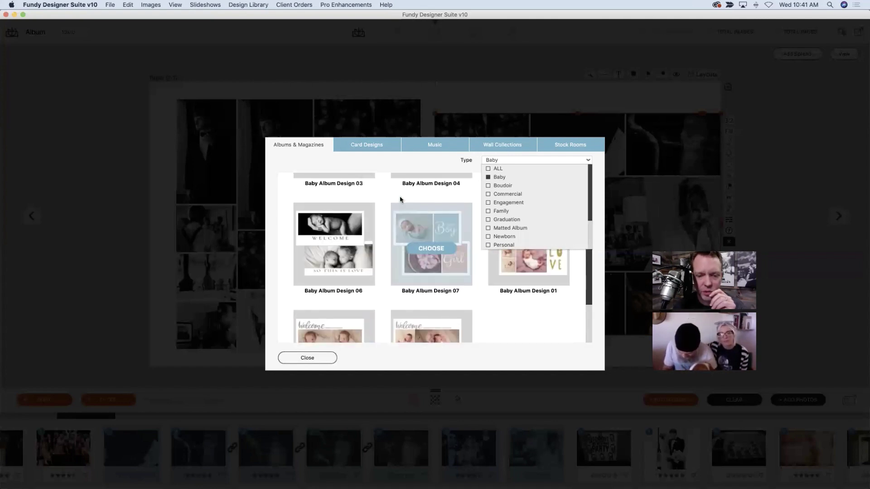
# Set the album and magazine type back to ALL and look through the commercial, engagement and family designs.
pyautogui.click(488, 203)
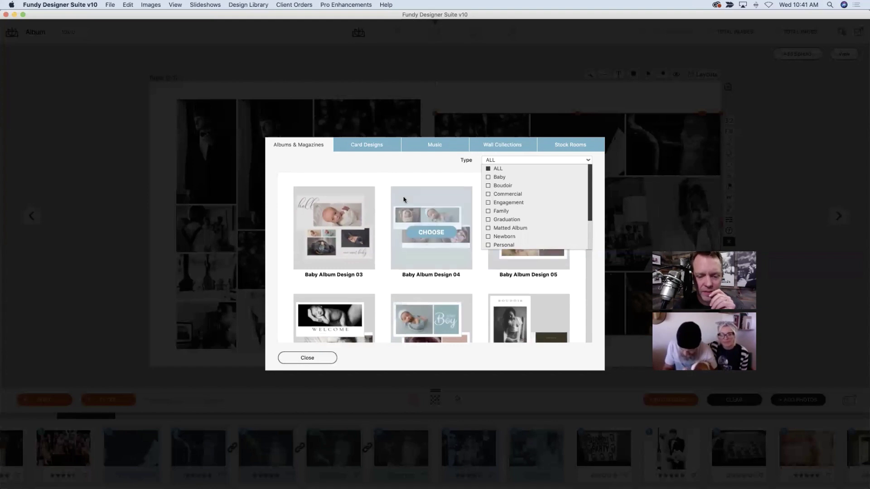
pyautogui.scroll(-5, 406, 195)
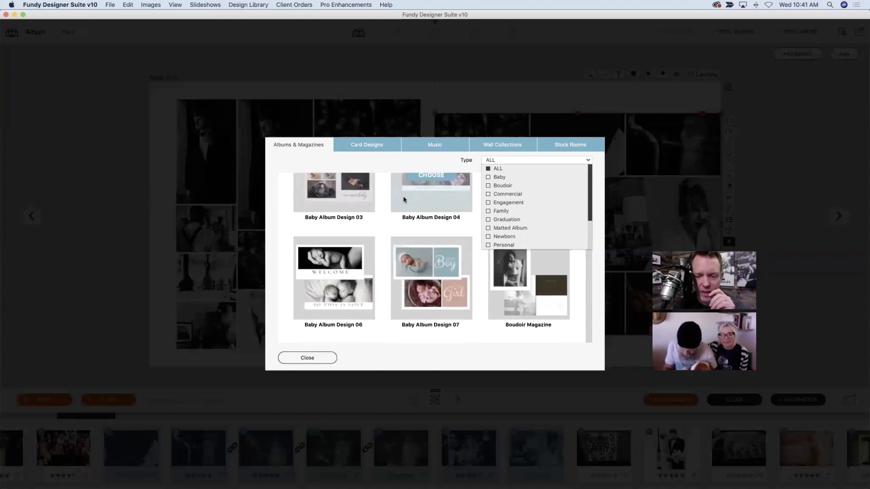
pyautogui.click(444, 163)
pyautogui.scroll(-5, 458, 186)
pyautogui.scroll(-3, 462, 196)
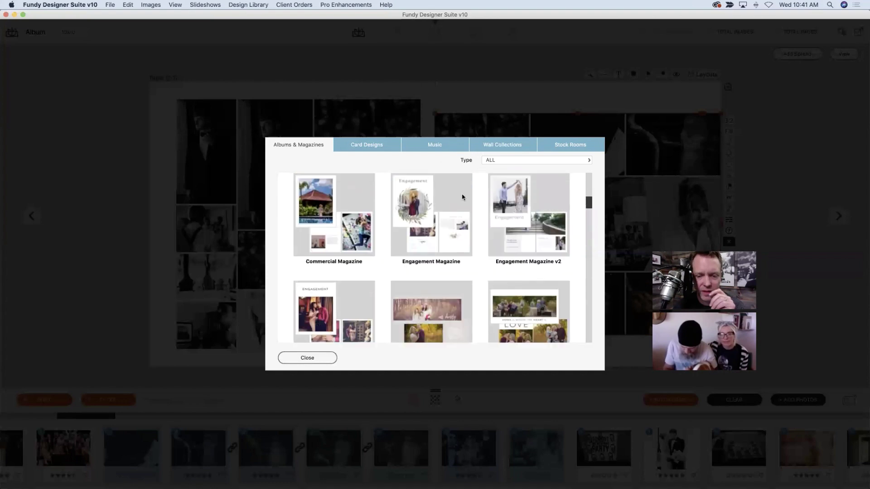
pyautogui.scroll(-3, 468, 215)
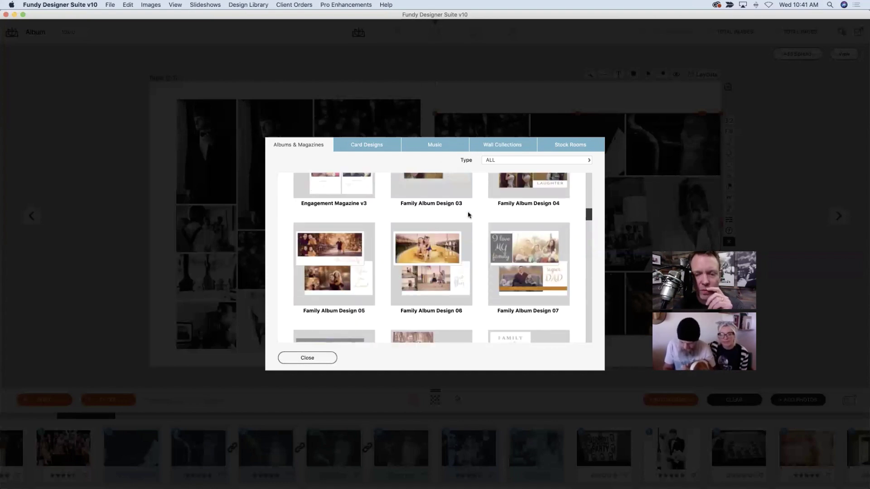
pyautogui.scroll(-4, 469, 215)
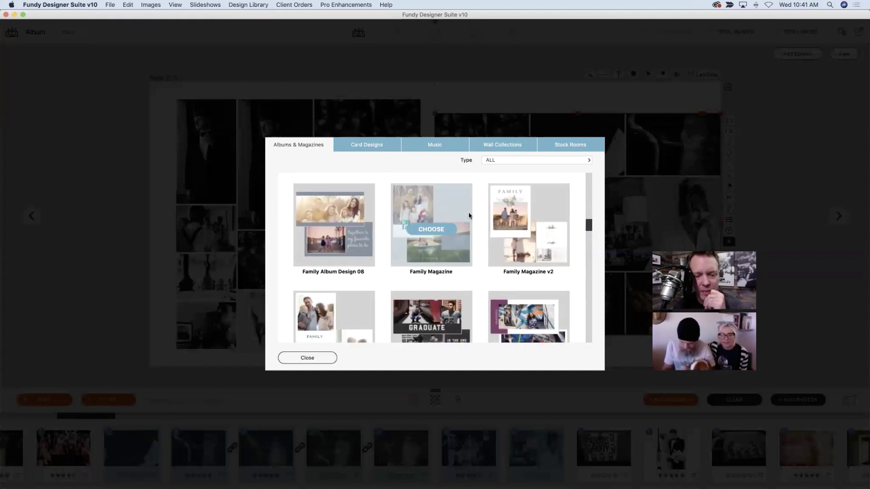
pyautogui.scroll(-2, 468, 215)
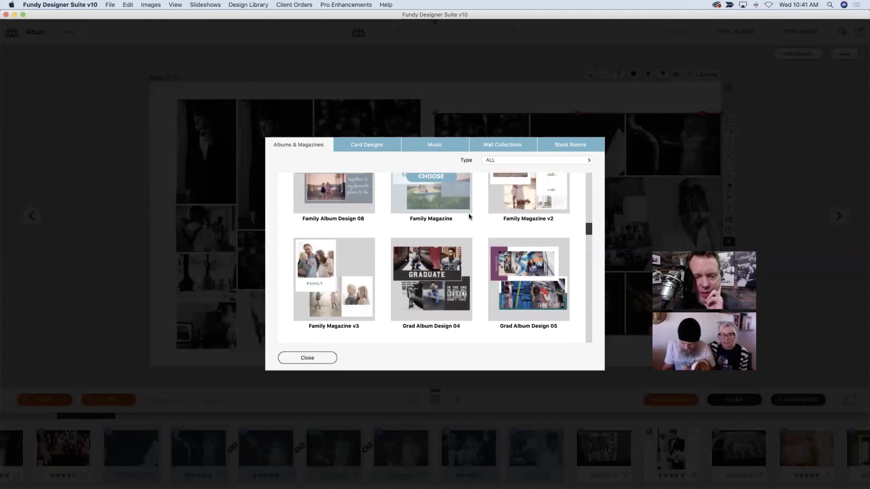
pyautogui.scroll(-2, 469, 216)
pyautogui.scroll(1, 363, 277)
# Look through the graduation, newborn, senior, signing book and wedding designs in the full album and magazine list.
pyautogui.moveTo(350, 258)
pyautogui.scroll(-6, 351, 259)
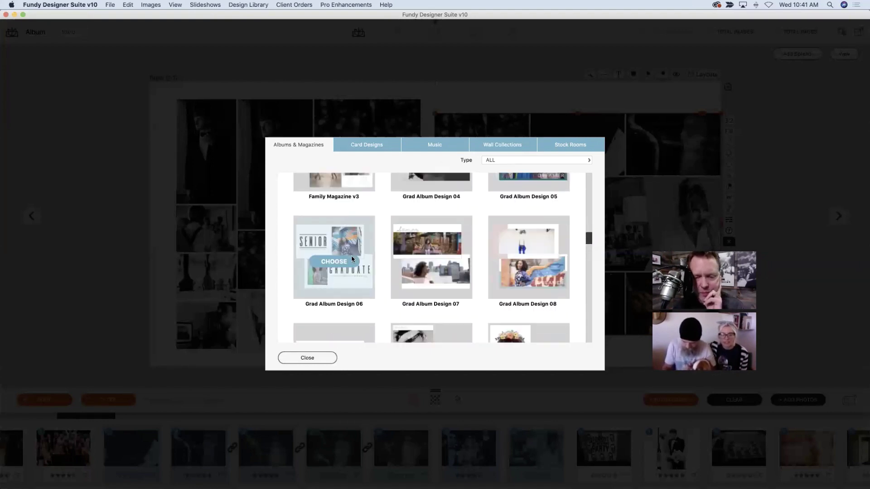
pyautogui.scroll(-8, 352, 259)
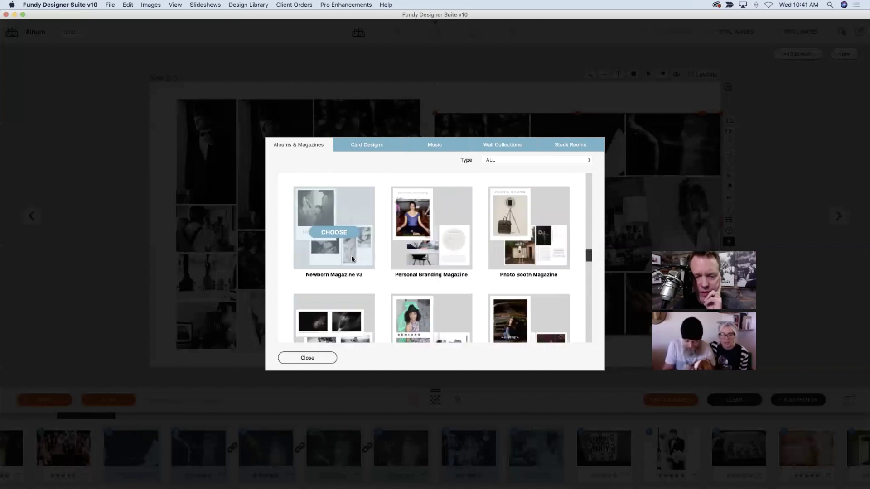
pyautogui.scroll(-4, 351, 259)
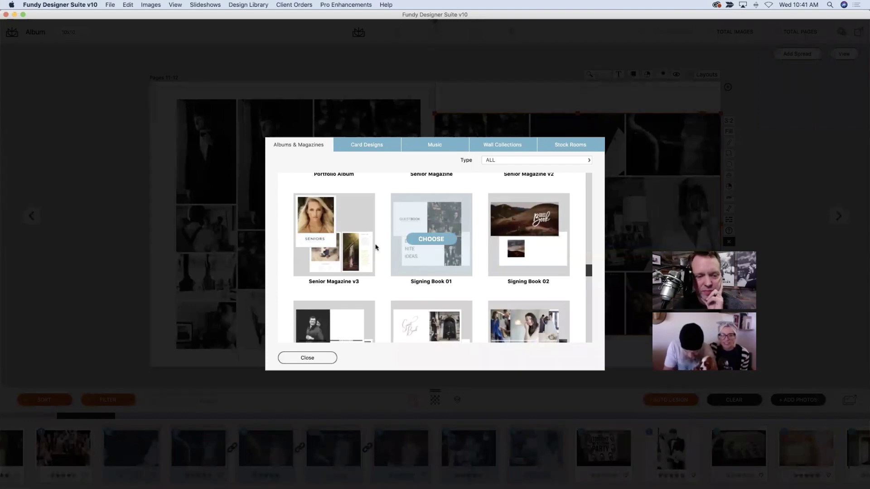
pyautogui.scroll(-3, 360, 249)
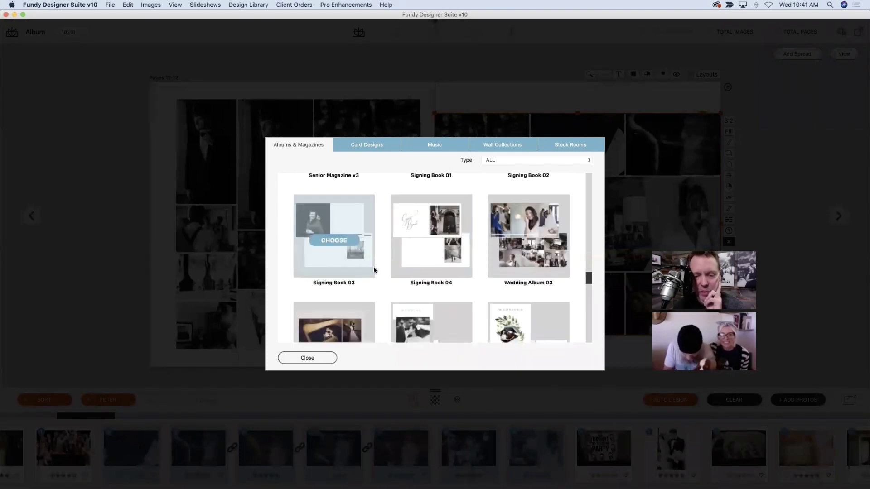
pyautogui.scroll(-5, 374, 269)
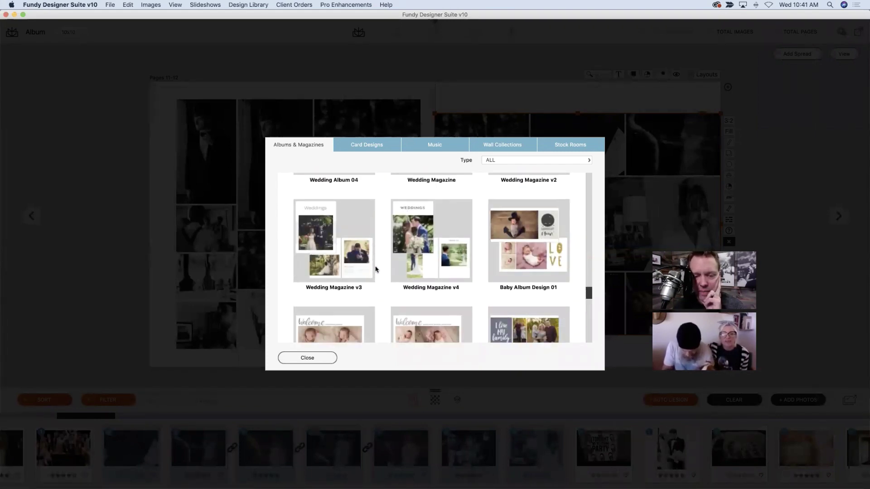
pyautogui.scroll(-5, 375, 270)
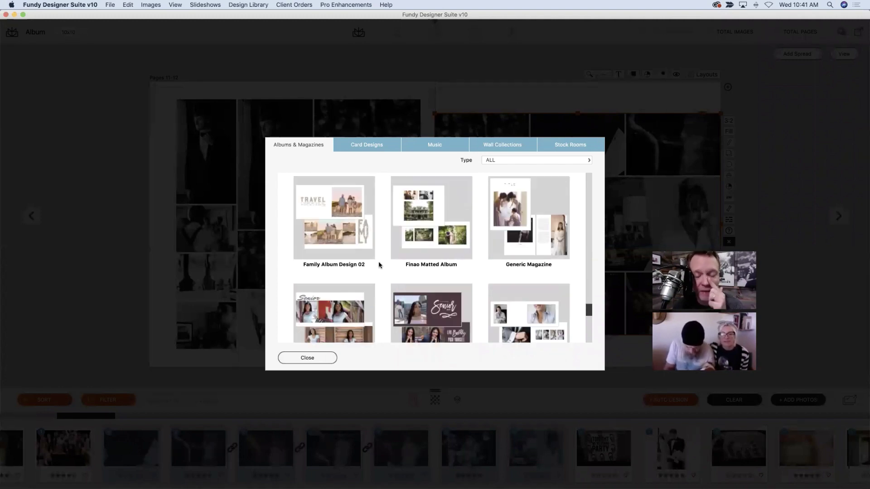
# Look through the Graphi matted album designs in horizontal, square and vertical formats.
pyautogui.scroll(-2, 379, 266)
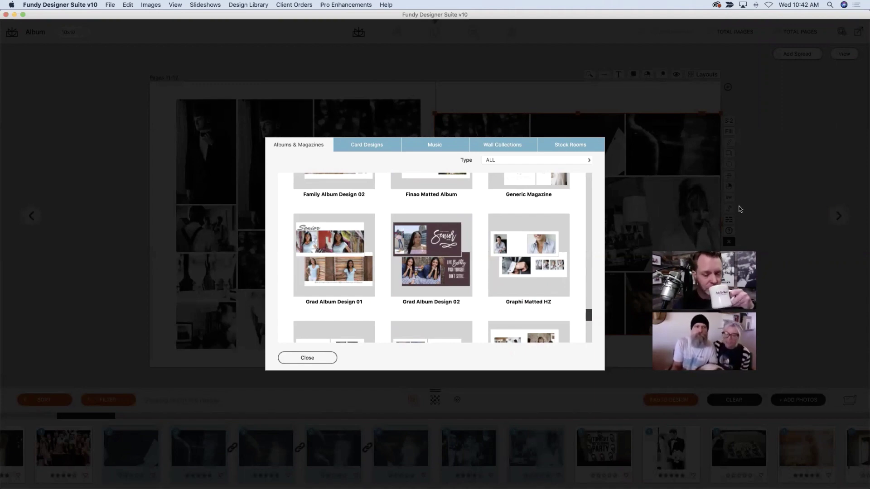
pyautogui.moveTo(530, 226)
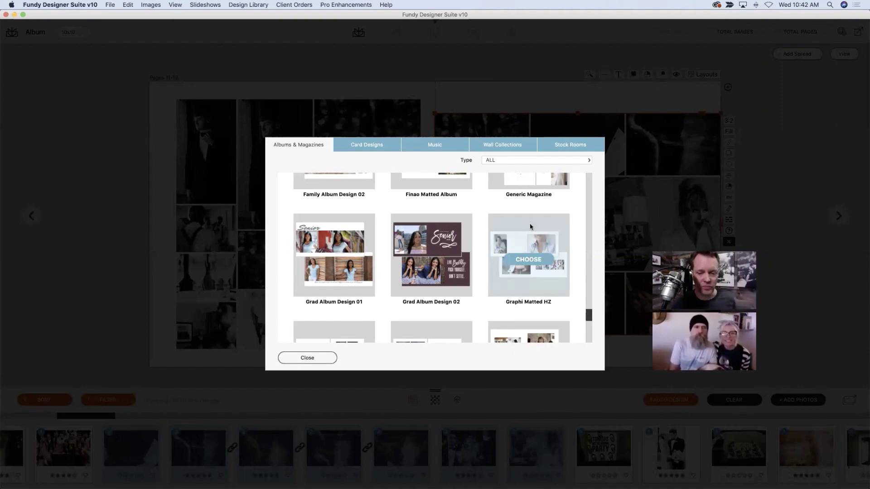
pyautogui.scroll(-2, 531, 226)
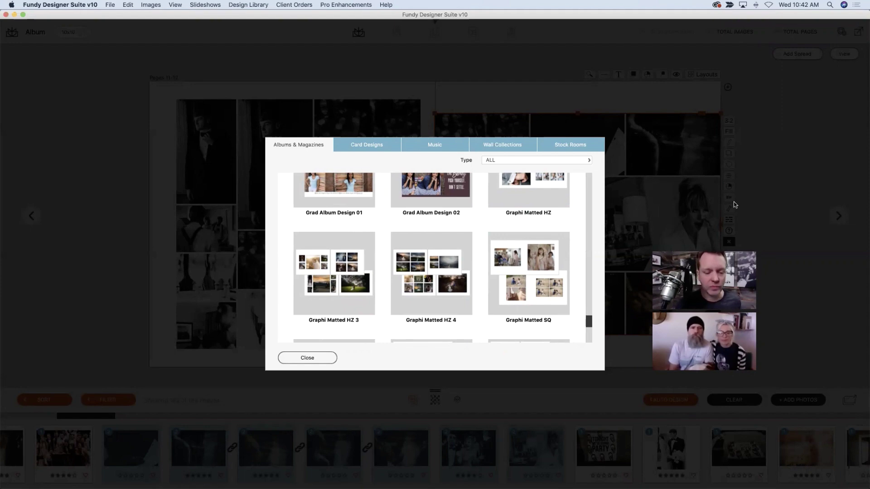
pyautogui.scroll(-5, 553, 218)
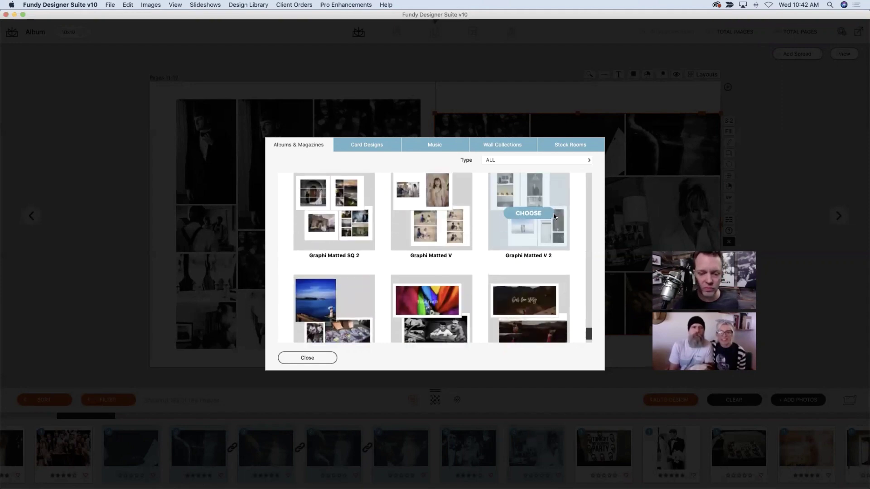
# Close the downloadable designs library and open the 8.75 x 11.25 Weddings magazine from the project's designs.
pyautogui.scroll(5, 554, 217)
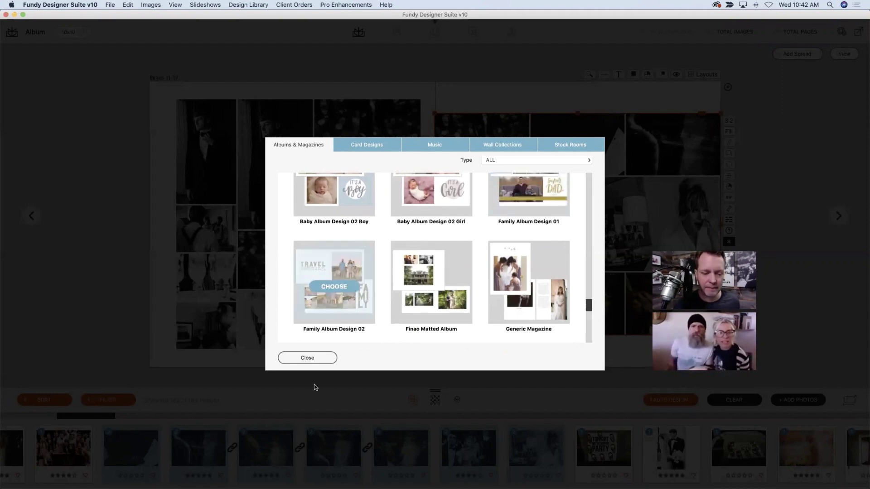
pyautogui.click(313, 359)
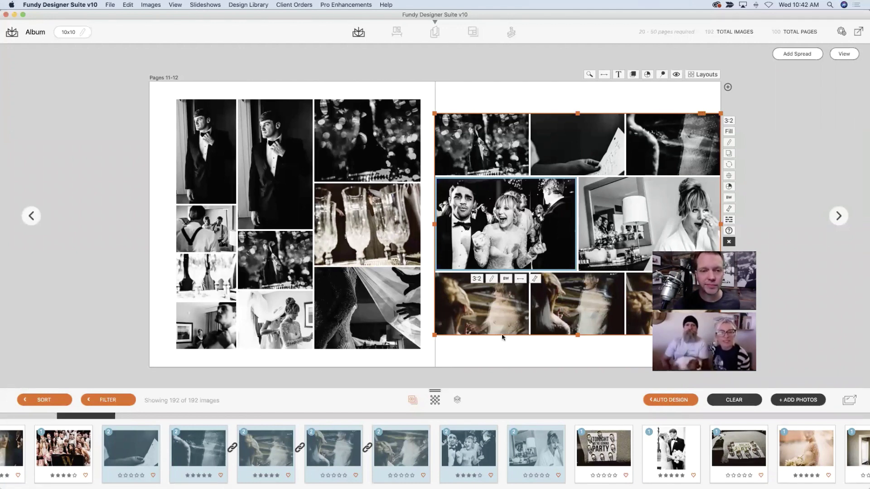
pyautogui.click(358, 31)
pyautogui.click(326, 143)
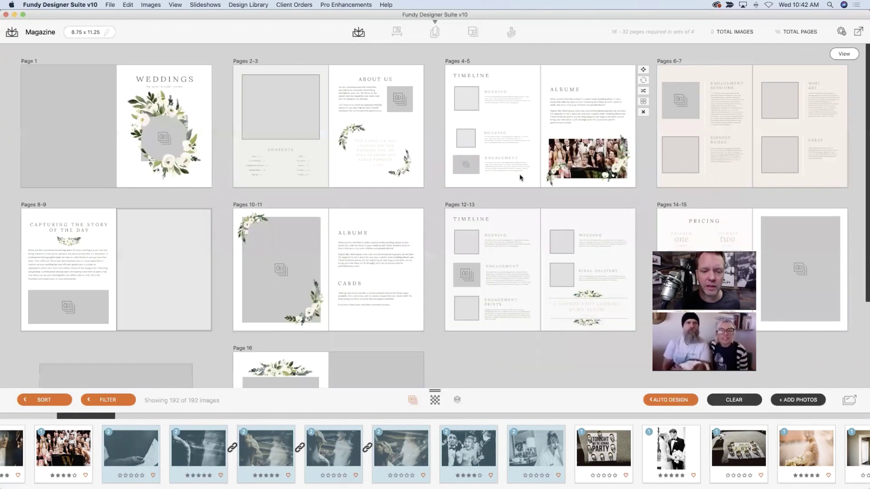
# Open the Timeline spread on pages 12-13 and inspect its Booking text and Timeline heading as editable text boxes, leaving nothing selected.
pyautogui.doubleClick(513, 270)
pyautogui.click(323, 156)
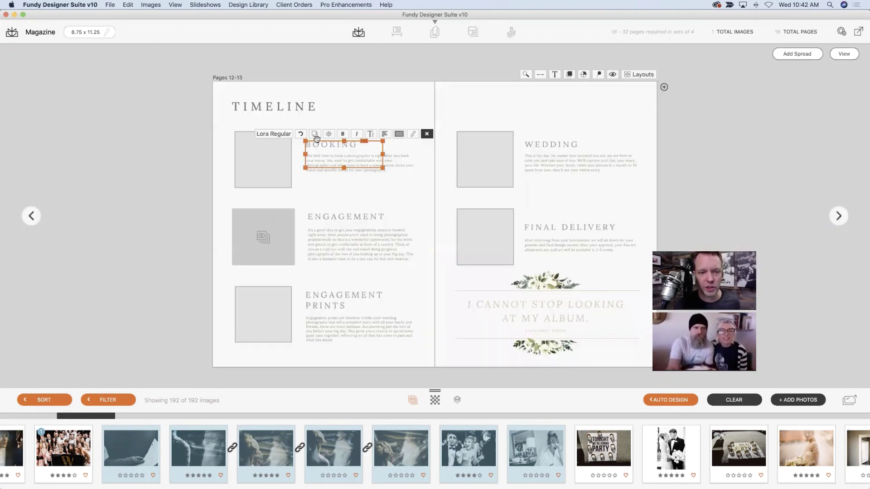
pyautogui.click(362, 120)
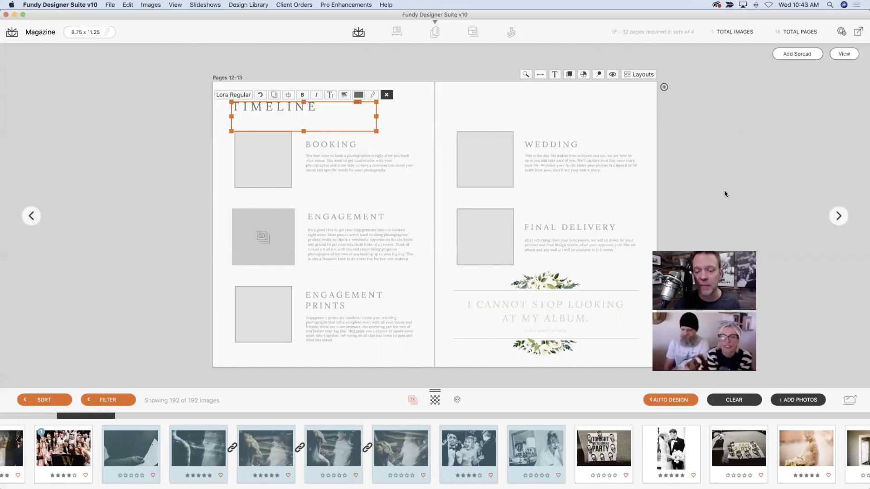
pyautogui.click(448, 68)
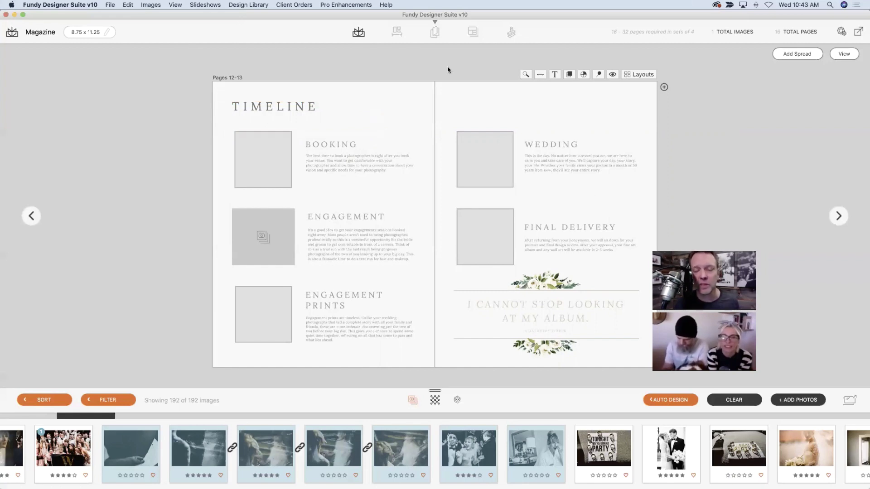